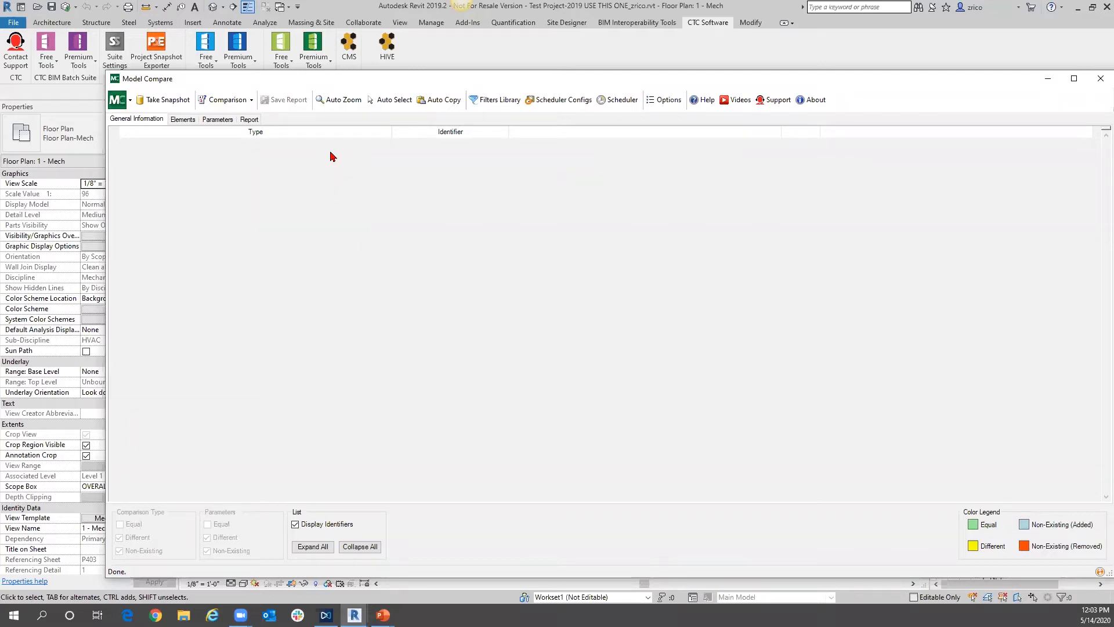
- Look through the Elements, Parameters and Report views of Model Compare and return to General Information
{"action": "left_click", "coordinate": [183, 123]}
{"action": "left_click", "coordinate": [216, 120]}
{"action": "left_click", "coordinate": [250, 119]}
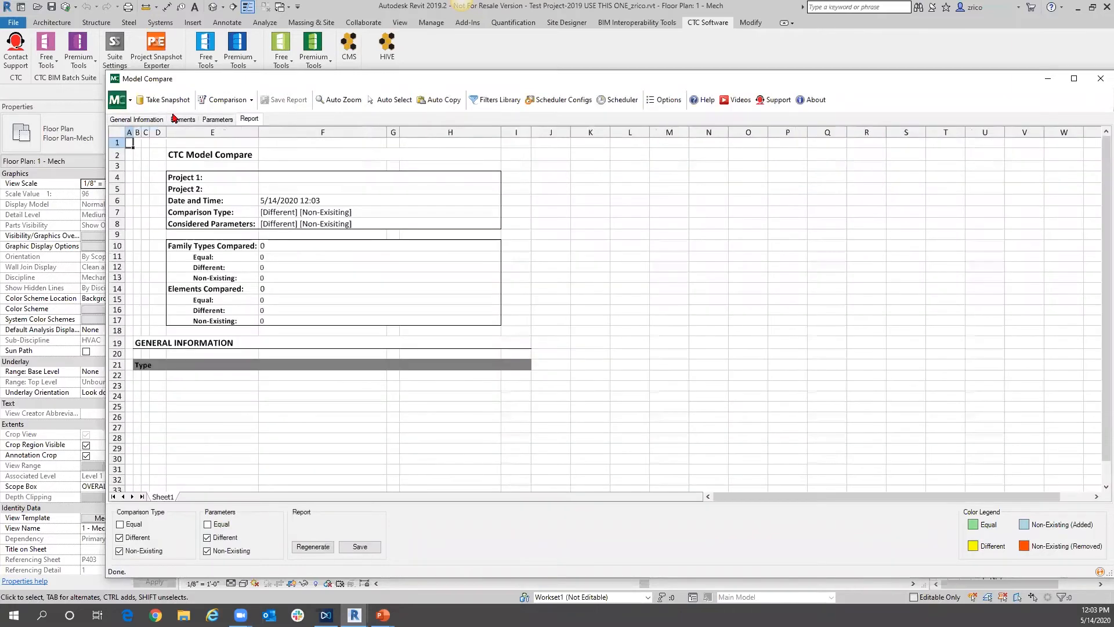
{"action": "left_click", "coordinate": [149, 120]}
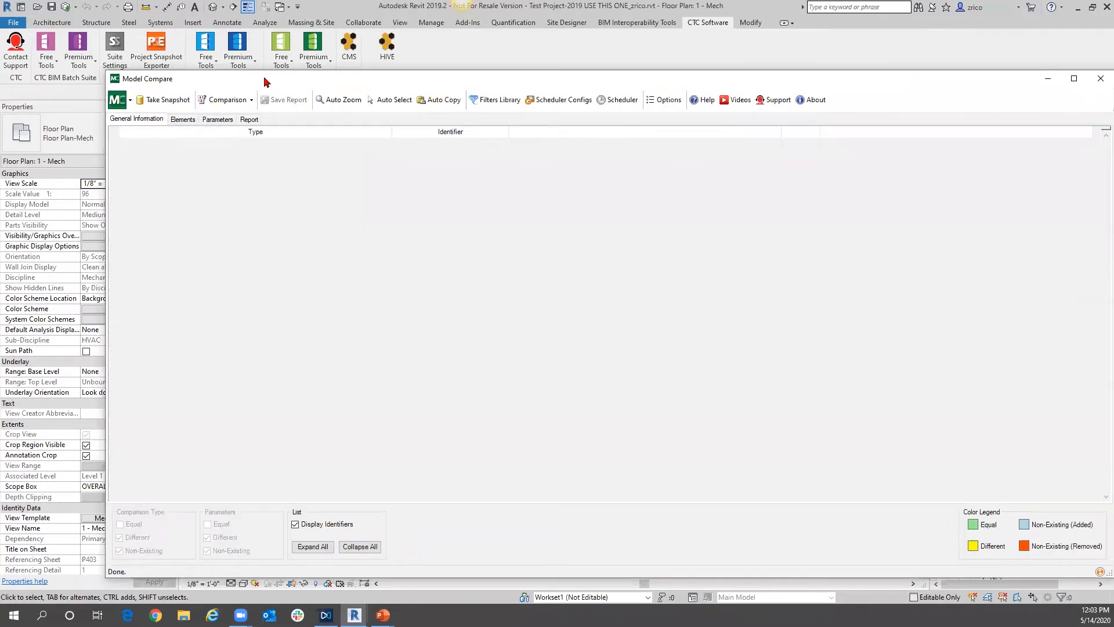
- Open the snapshot settings despite the unsaved project changes and review the Revit categories available to include
{"action": "left_click", "coordinate": [174, 103]}
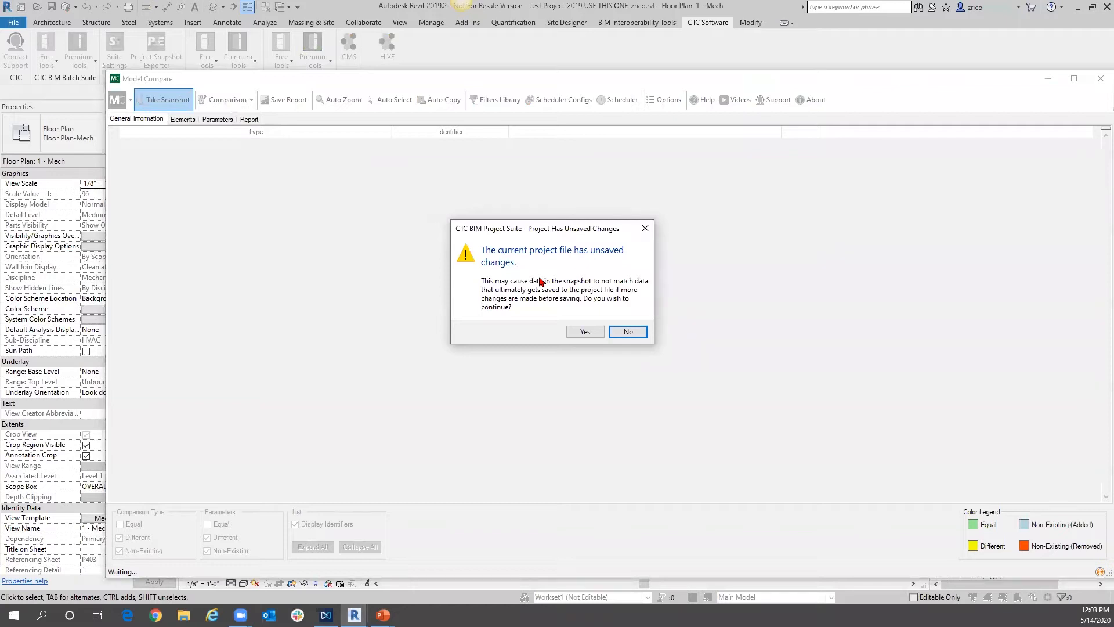
{"action": "left_click", "coordinate": [586, 332]}
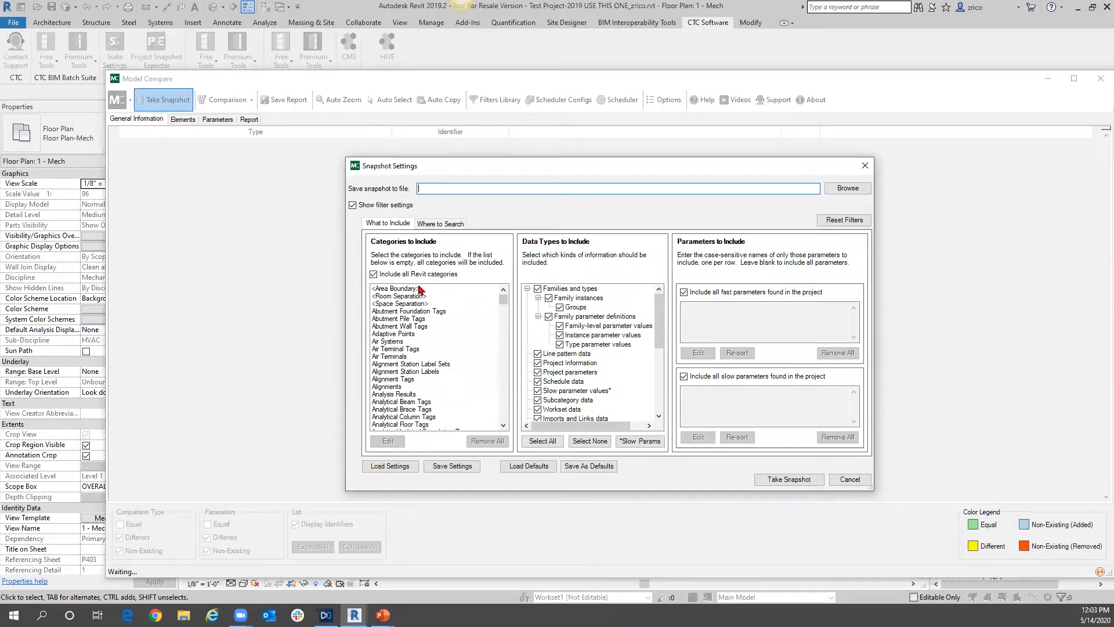
{"action": "scroll", "coordinate": [423, 301], "scroll_direction": "down", "scroll_amount": 12}
{"action": "scroll", "coordinate": [423, 307], "scroll_direction": "down", "scroll_amount": 1}
{"action": "left_click", "coordinate": [423, 306]}
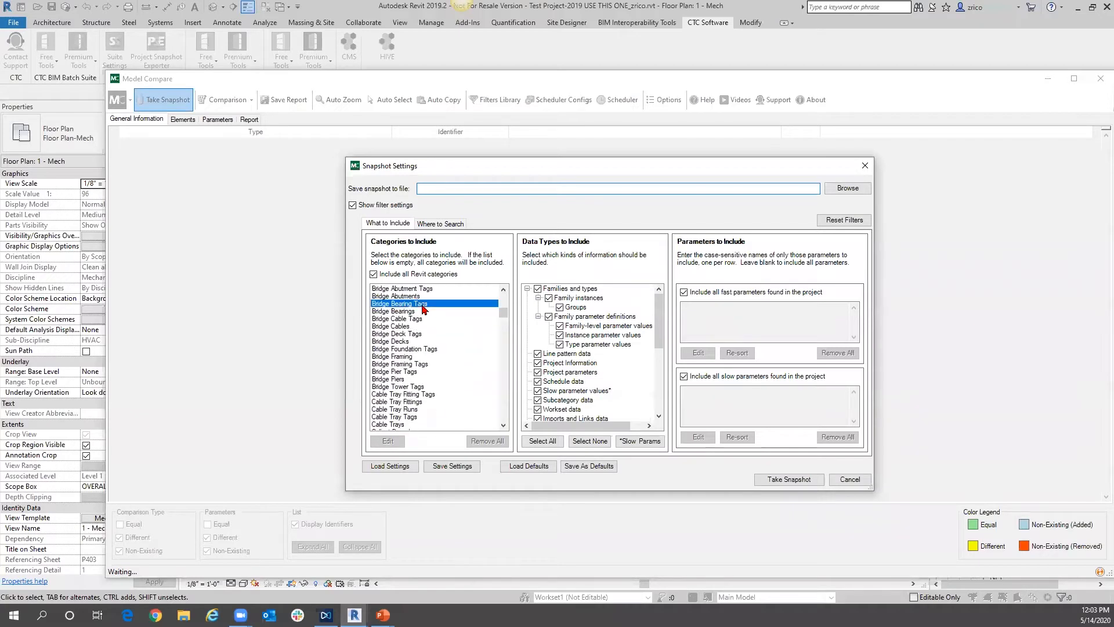
{"action": "scroll", "coordinate": [423, 306], "scroll_direction": "down", "scroll_amount": 7}
{"action": "scroll", "coordinate": [423, 309], "scroll_direction": "down", "scroll_amount": 13}
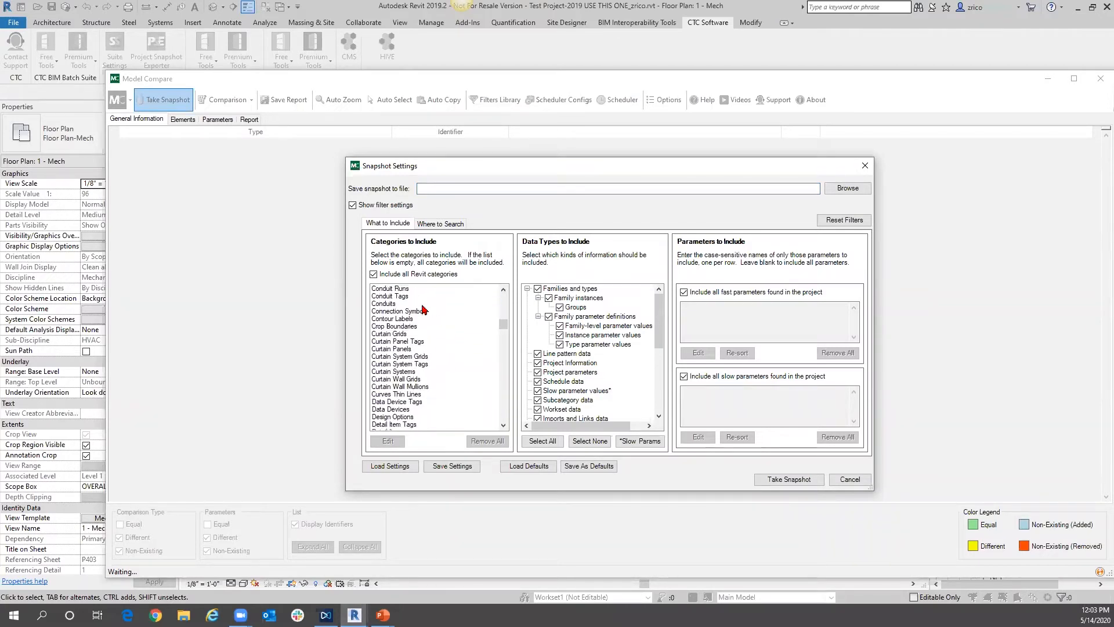
{"action": "scroll", "coordinate": [423, 310], "scroll_direction": "down", "scroll_amount": 15}
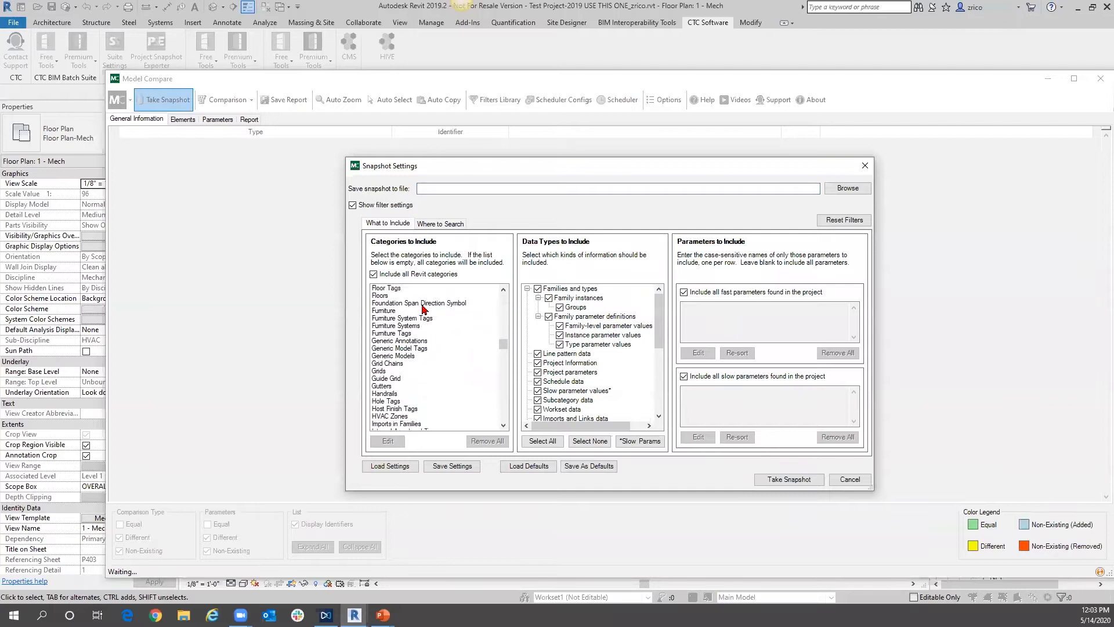
{"action": "scroll", "coordinate": [423, 310], "scroll_direction": "down", "scroll_amount": 14}
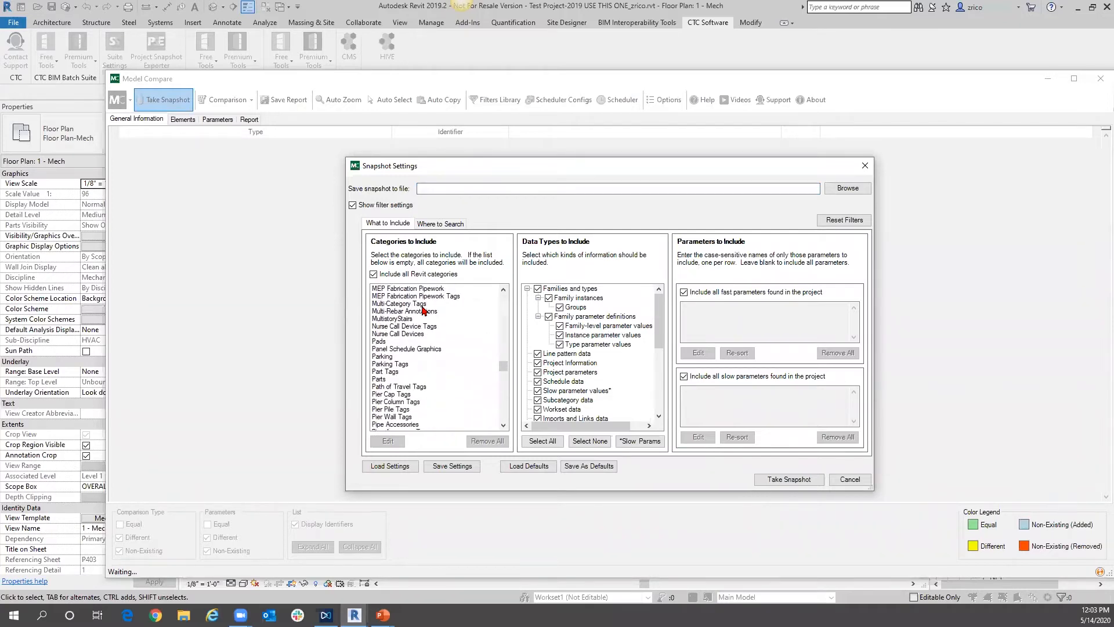
{"action": "scroll", "coordinate": [423, 311], "scroll_direction": "down", "scroll_amount": 15}
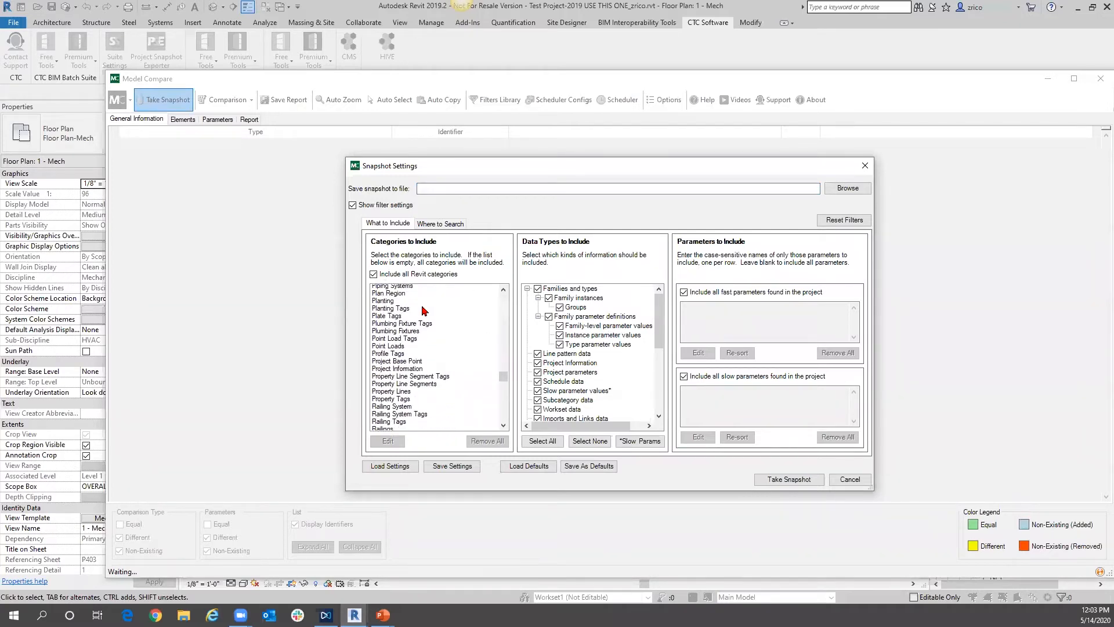
{"action": "scroll", "coordinate": [422, 308], "scroll_direction": "down", "scroll_amount": 4}
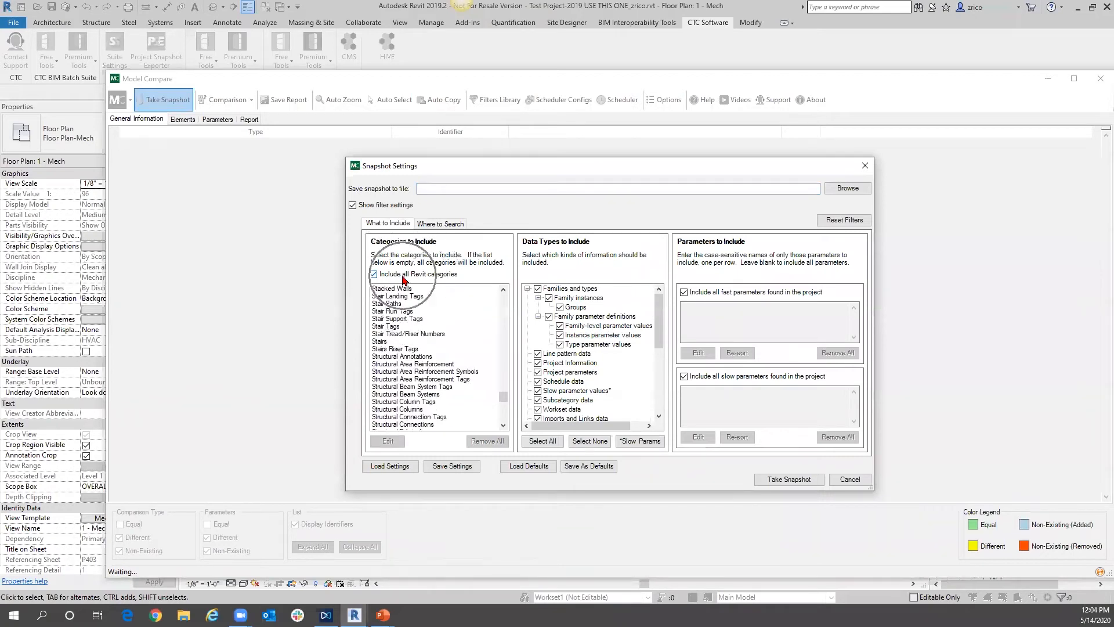
- Turn off including all Revit categories, review the category list, and include all categories again
{"action": "left_click", "coordinate": [374, 275]}
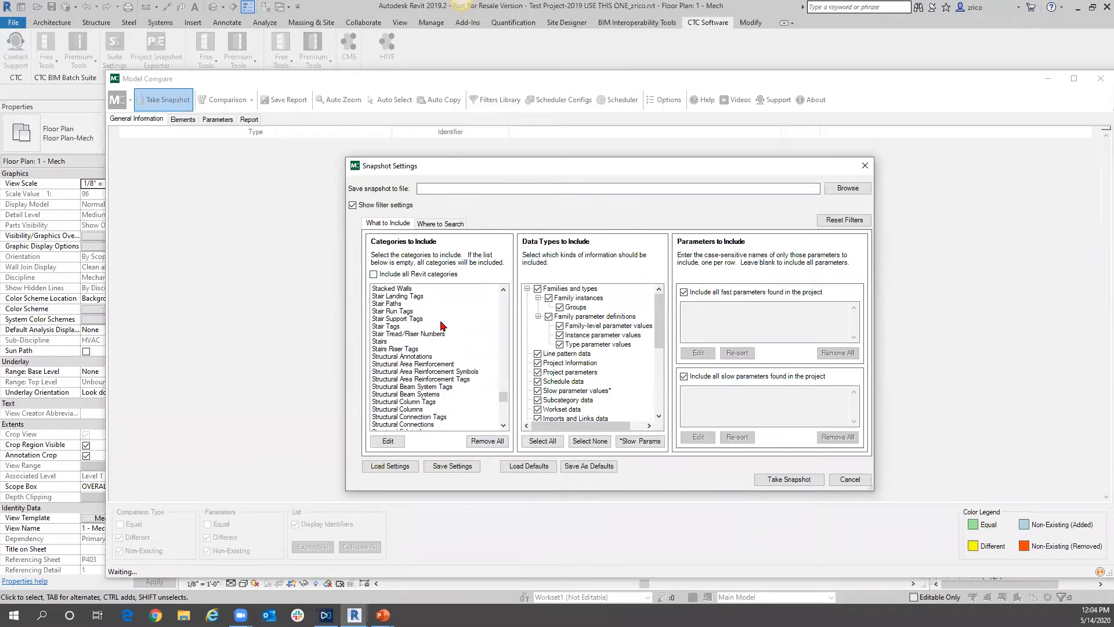
{"action": "scroll", "coordinate": [441, 318], "scroll_direction": "down", "scroll_amount": 10}
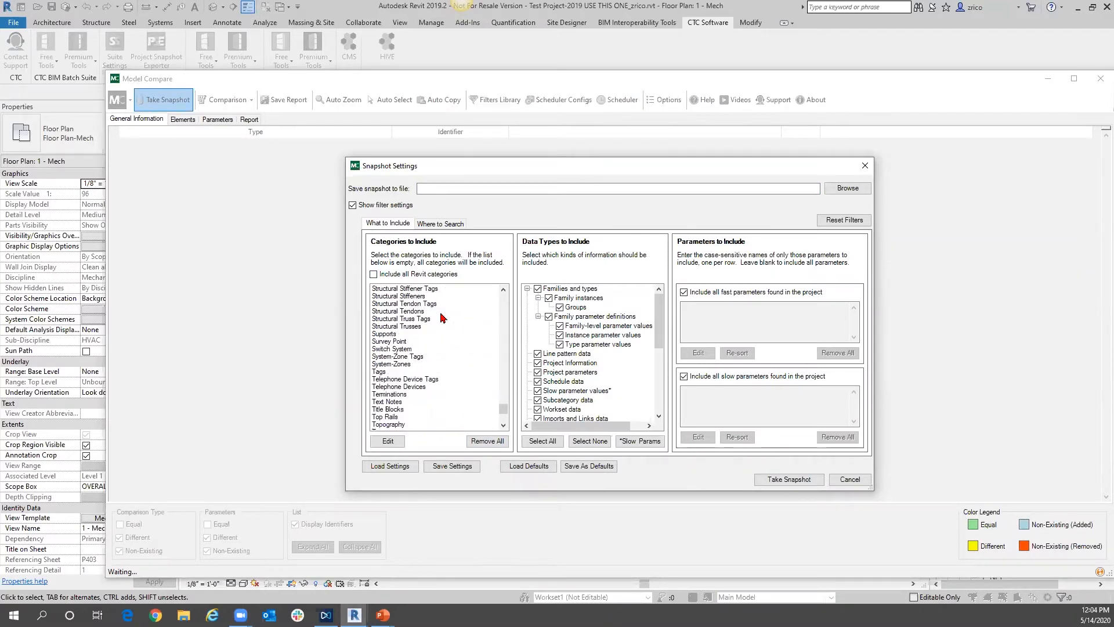
{"action": "left_click", "coordinate": [374, 275]}
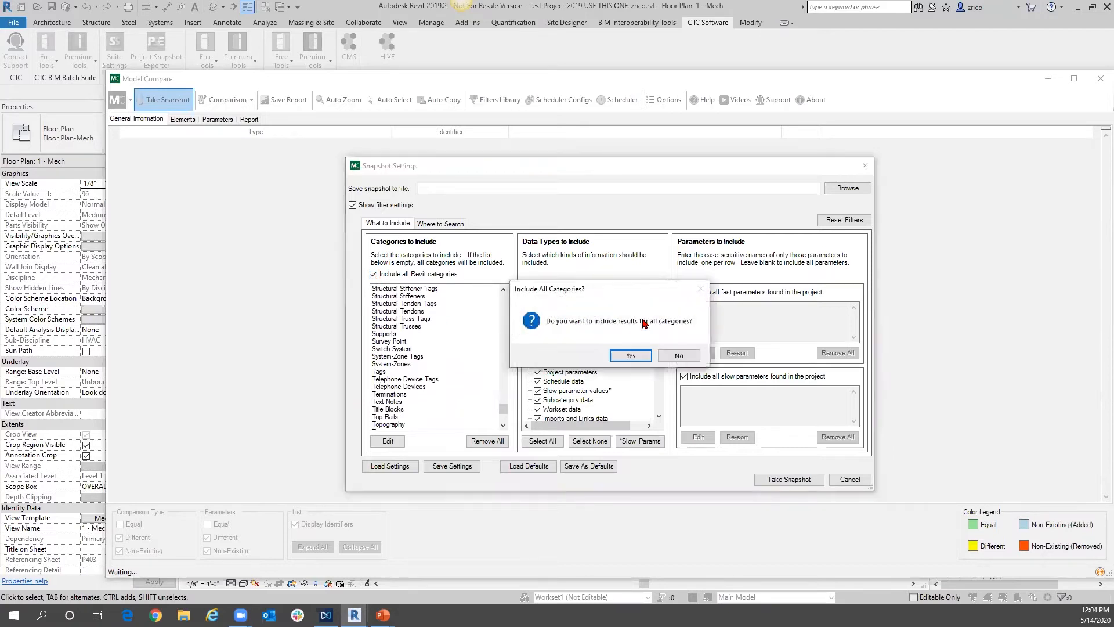
{"action": "left_click", "coordinate": [633, 355]}
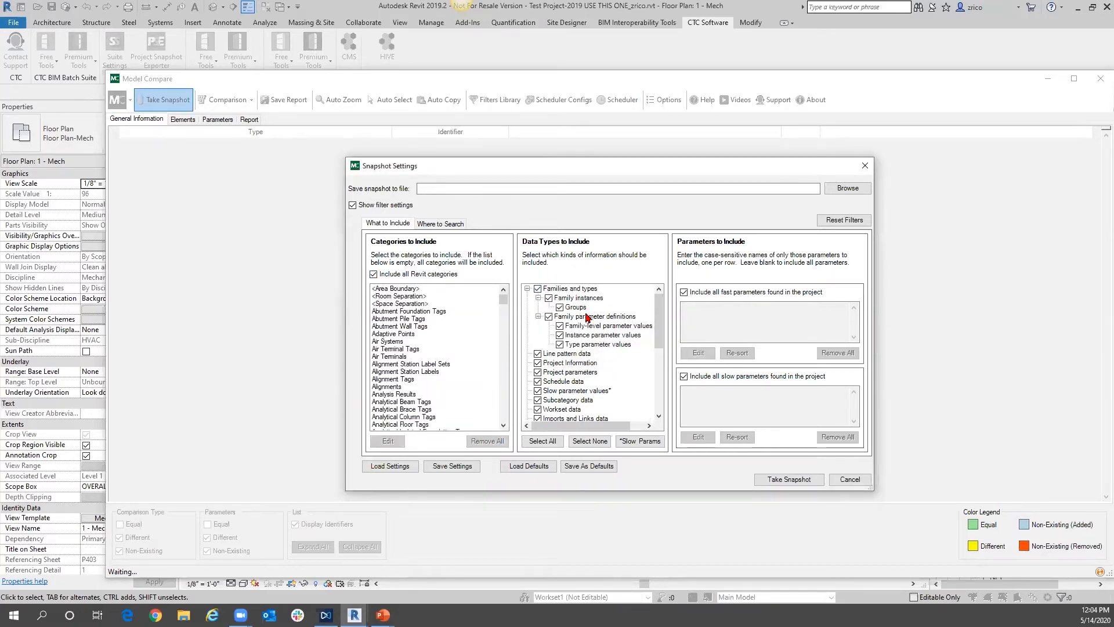
- Review the data types and the level, phase and view search options, and close the snapshot settings without taking a snapshot
{"action": "left_click", "coordinate": [549, 298]}
{"action": "left_click", "coordinate": [561, 308]}
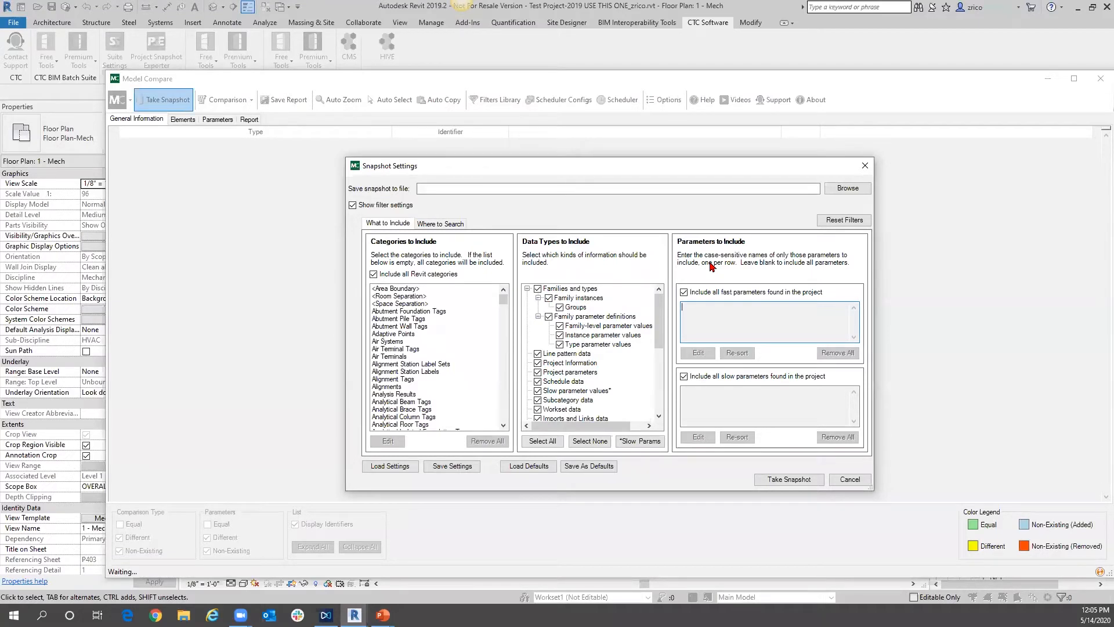
{"action": "left_click", "coordinate": [436, 224]}
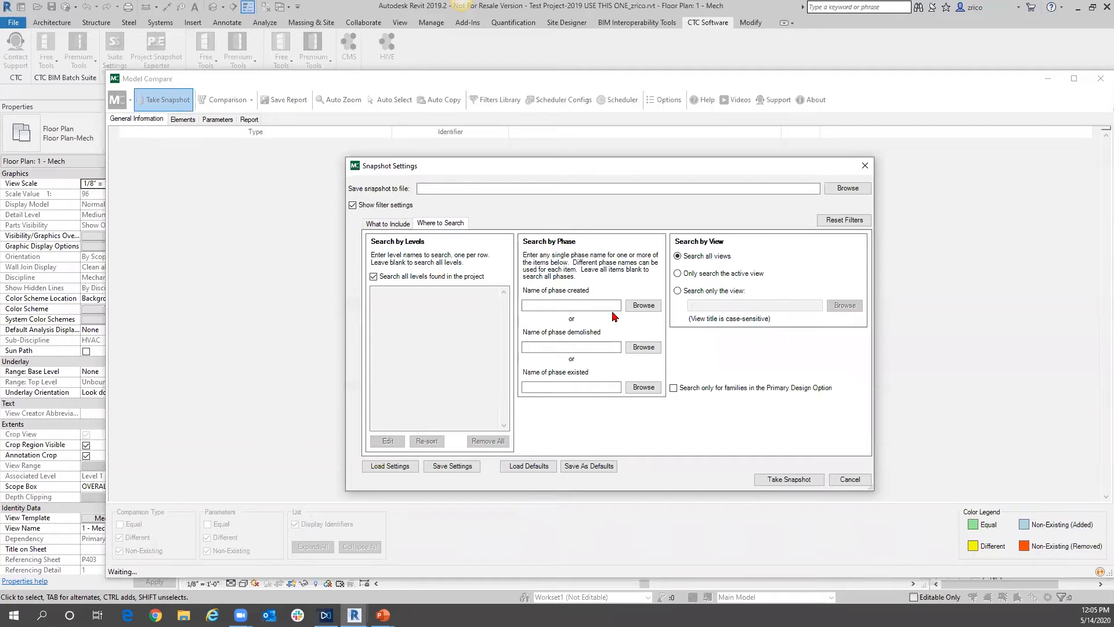
{"action": "left_click", "coordinate": [837, 191]}
{"action": "left_click", "coordinate": [864, 167]}
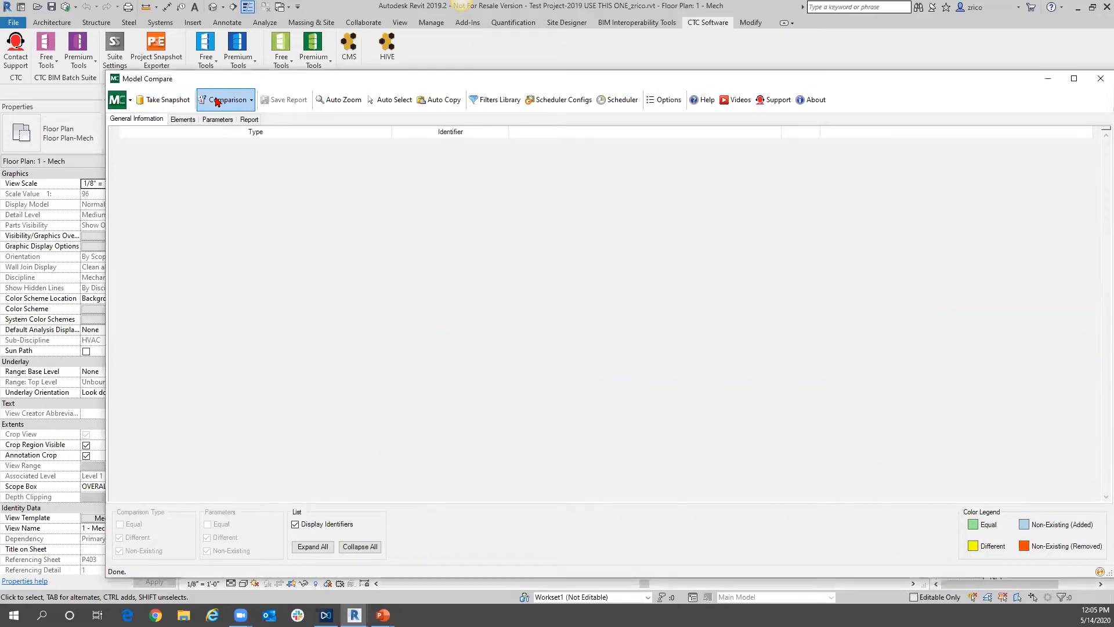
- Run a new comparison of the older and newer project snapshots with parameter comparison enabled, and reposition the results window
{"action": "left_click", "coordinate": [239, 101]}
{"action": "left_click", "coordinate": [247, 122]}
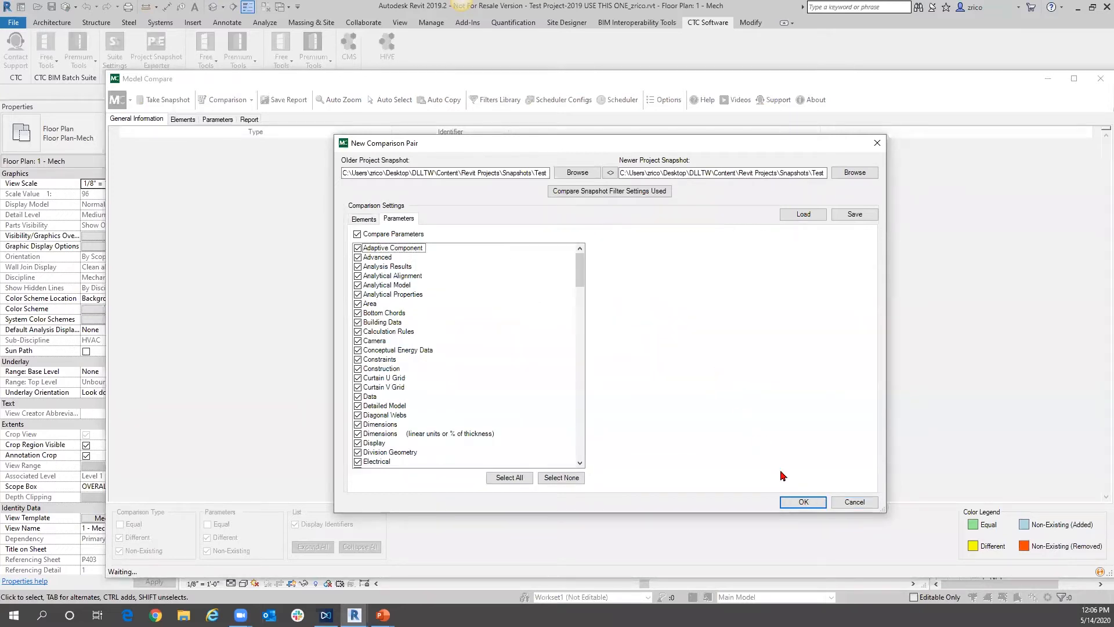
{"action": "left_click", "coordinate": [799, 501]}
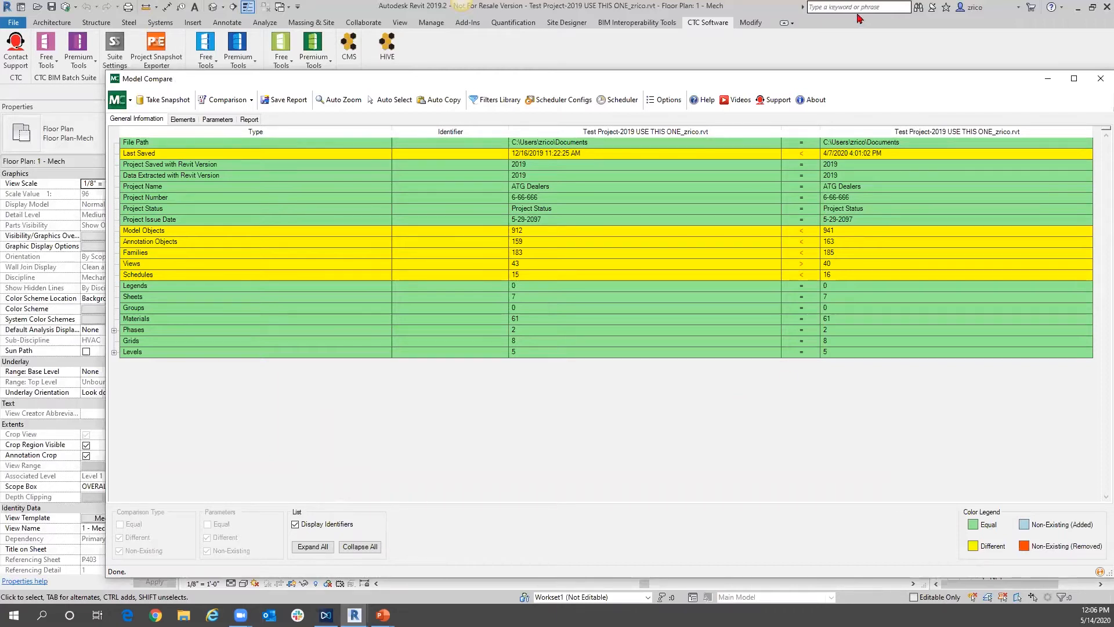
{"action": "left_click_drag", "start_coordinate": [844, 81], "coordinate": [786, 55]}
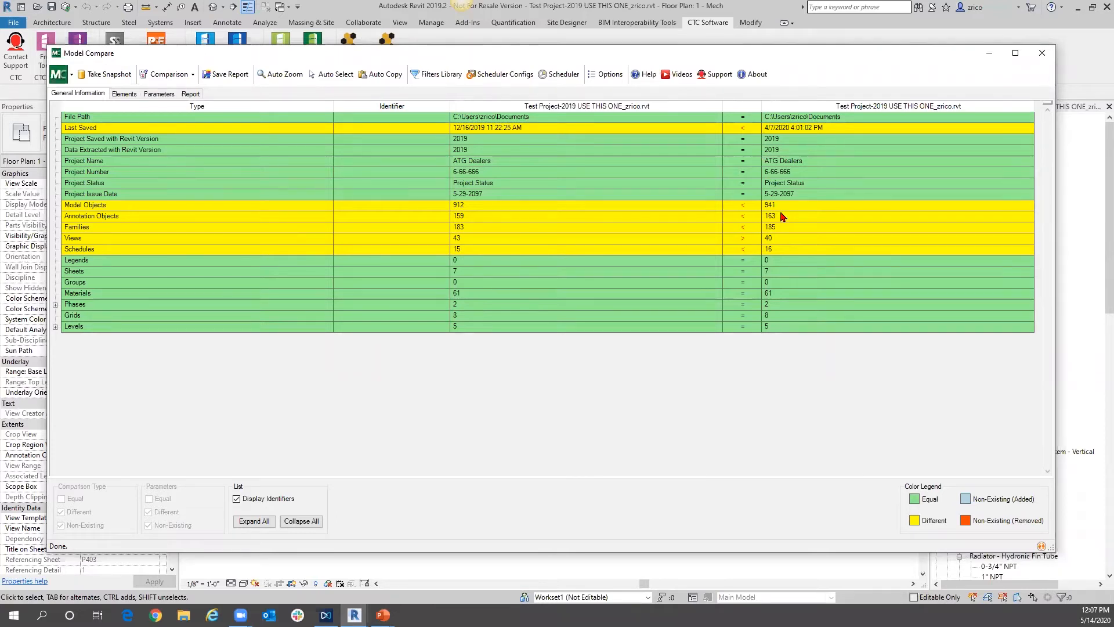
- Show the element differences and expand the Families, Model Categories and Annotation Categories groups
{"action": "left_click", "coordinate": [131, 97]}
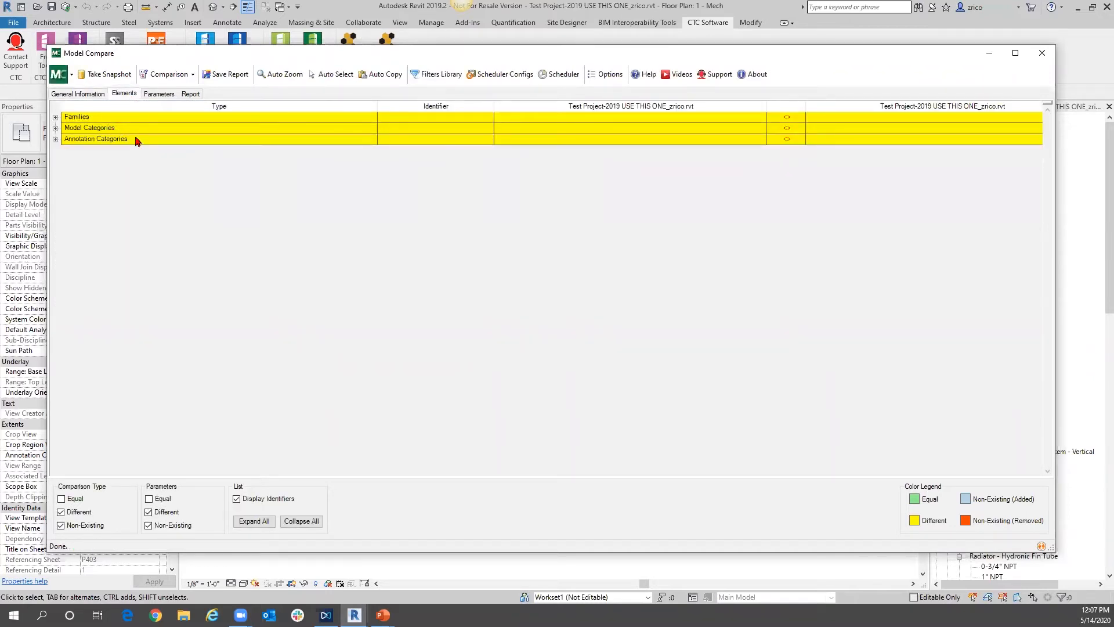
{"action": "left_click", "coordinate": [55, 117]}
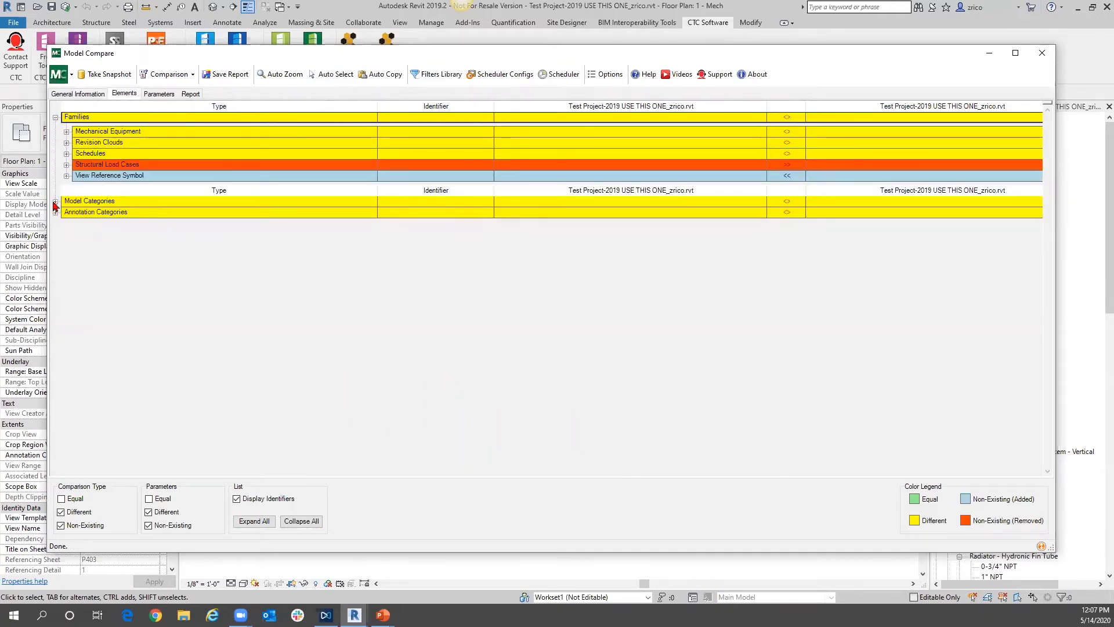
{"action": "left_click", "coordinate": [55, 202]}
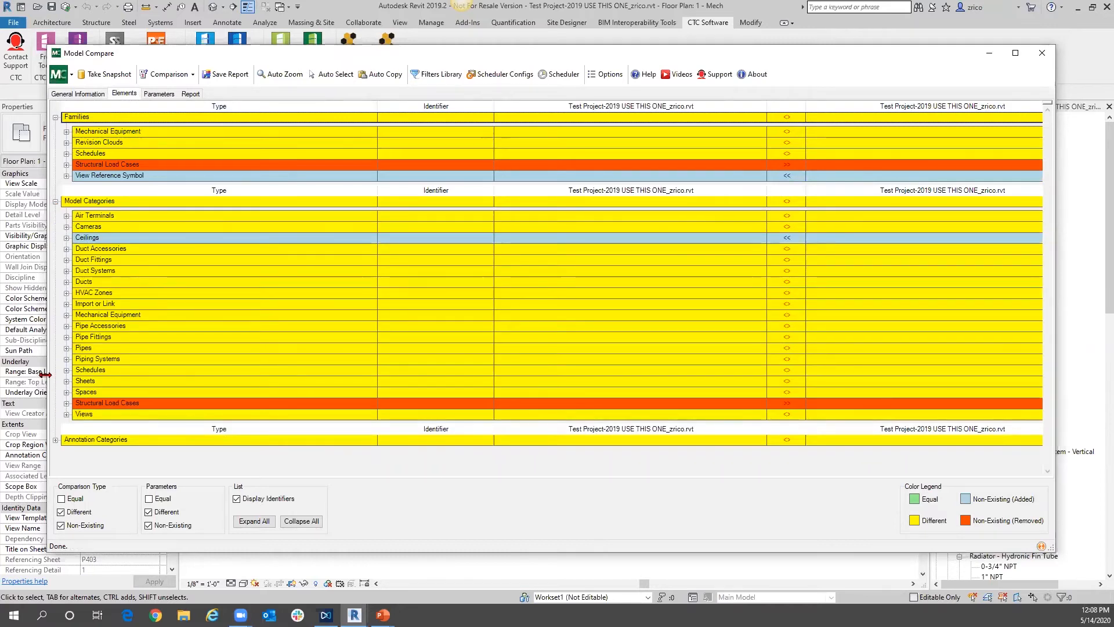
{"action": "left_click", "coordinate": [55, 440]}
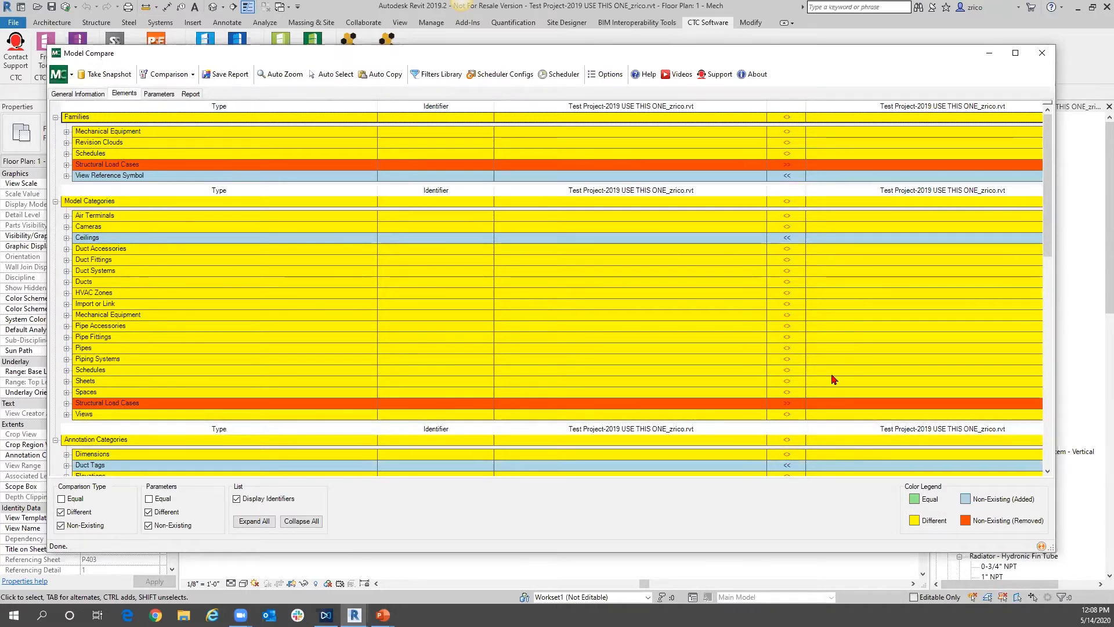
- Expand the Mechanical Equipment families and examine the Dimensions parameters of the added VAV box type NAO1AOB125L3006
{"action": "left_click", "coordinate": [66, 132]}
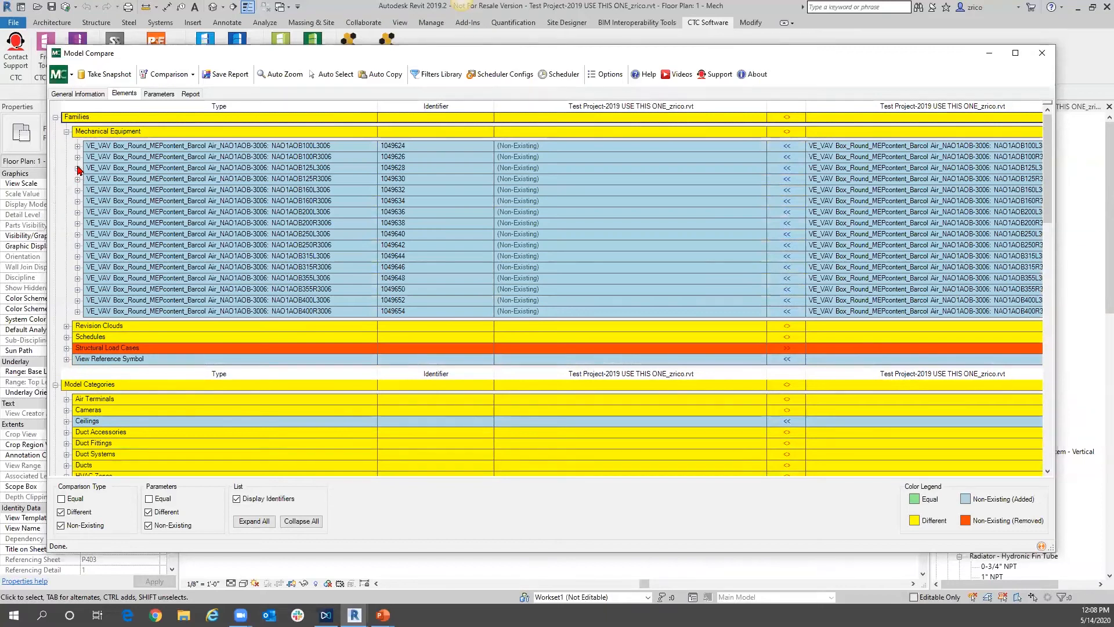
{"action": "left_click", "coordinate": [77, 168]}
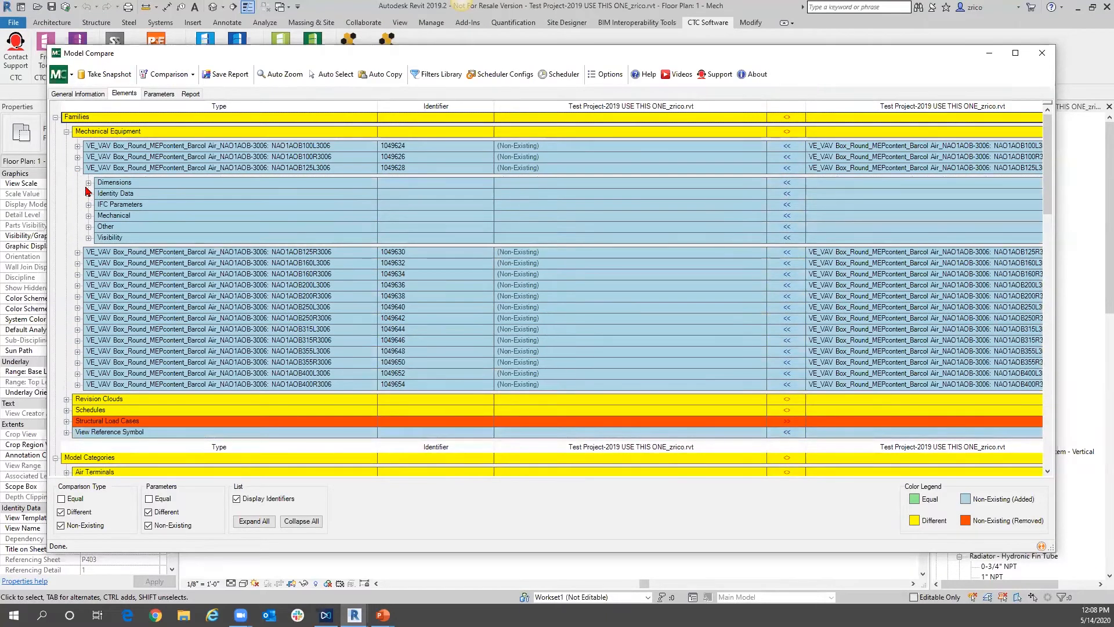
{"action": "left_click", "coordinate": [88, 183]}
{"action": "scroll", "coordinate": [343, 233], "scroll_direction": "down", "scroll_amount": 6}
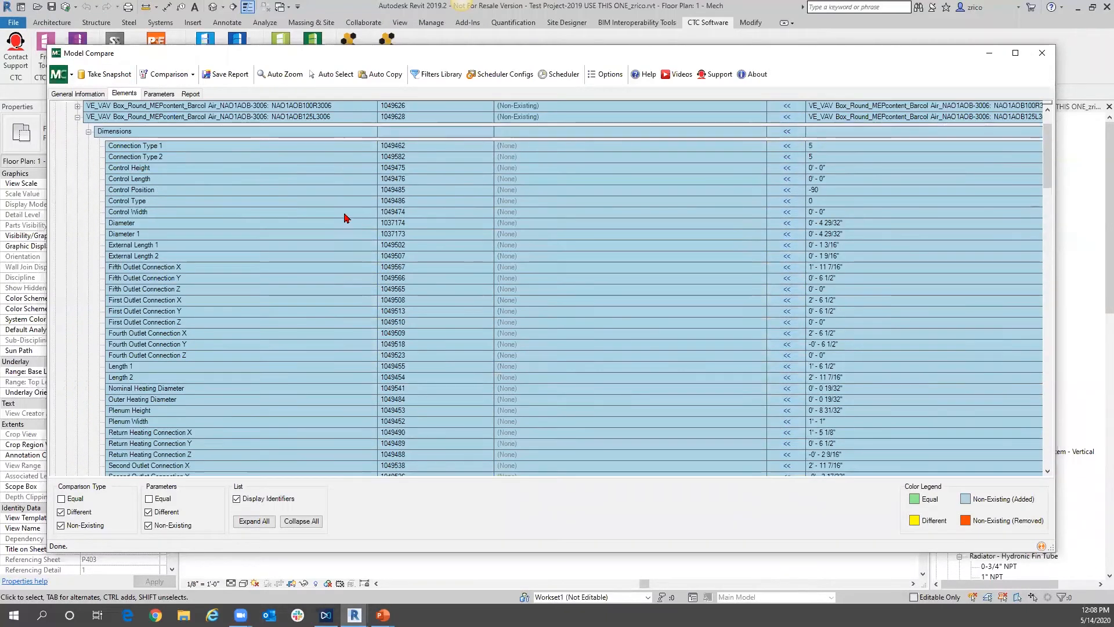
{"action": "scroll", "coordinate": [342, 244], "scroll_direction": "down", "scroll_amount": 11}
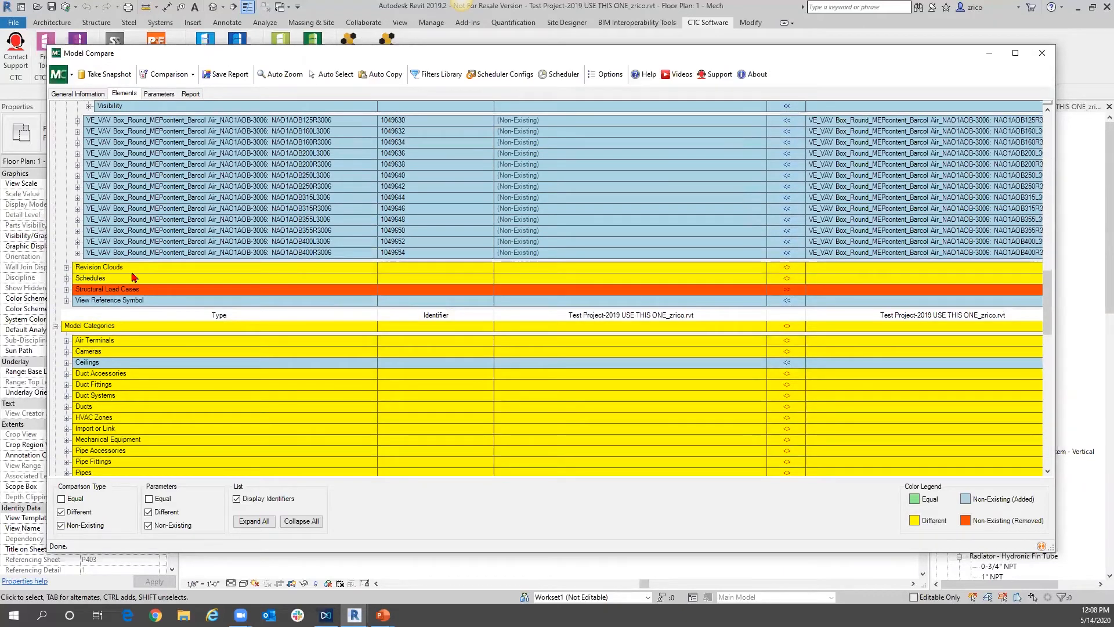
- Expand the removed Structural Load Cases family down to its Identity Data parameters
{"action": "left_click", "coordinate": [67, 289]}
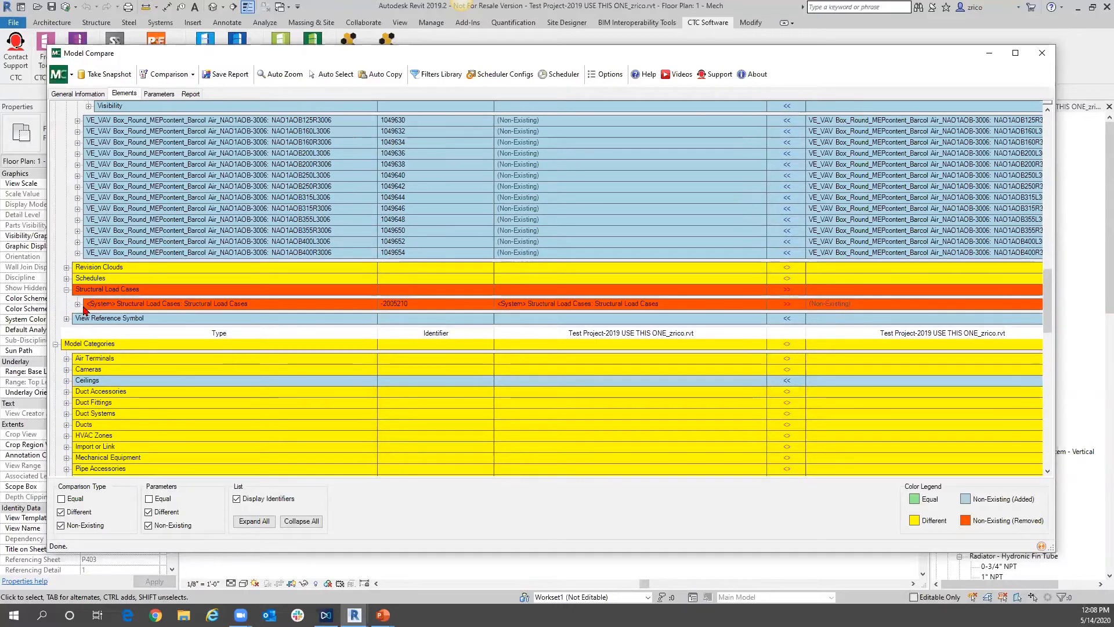
{"action": "left_click", "coordinate": [77, 304]}
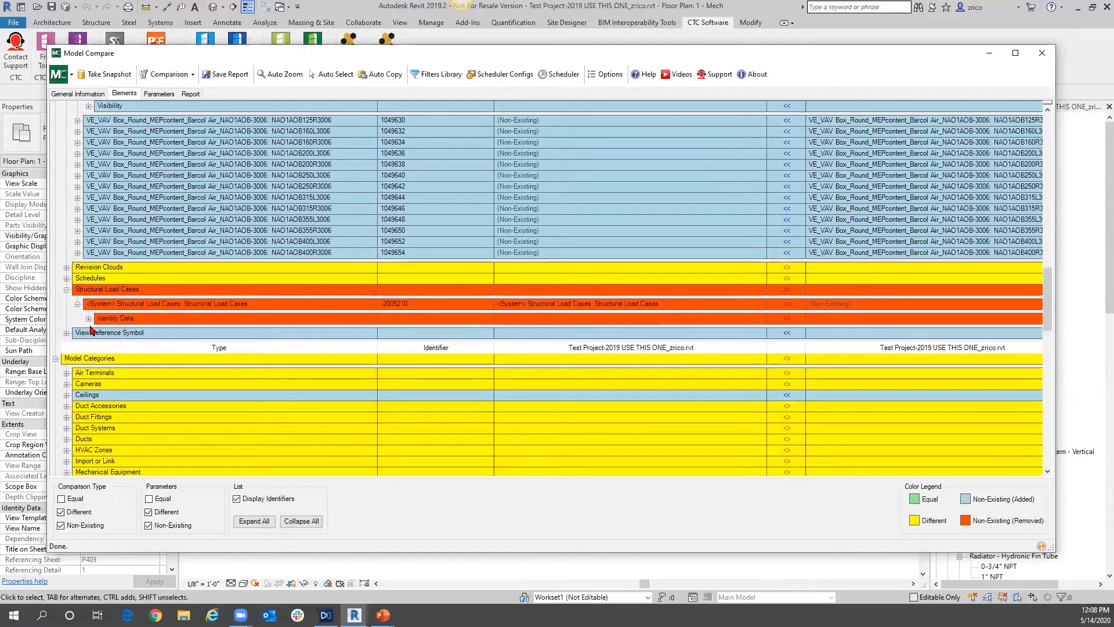
{"action": "left_click", "coordinate": [89, 319]}
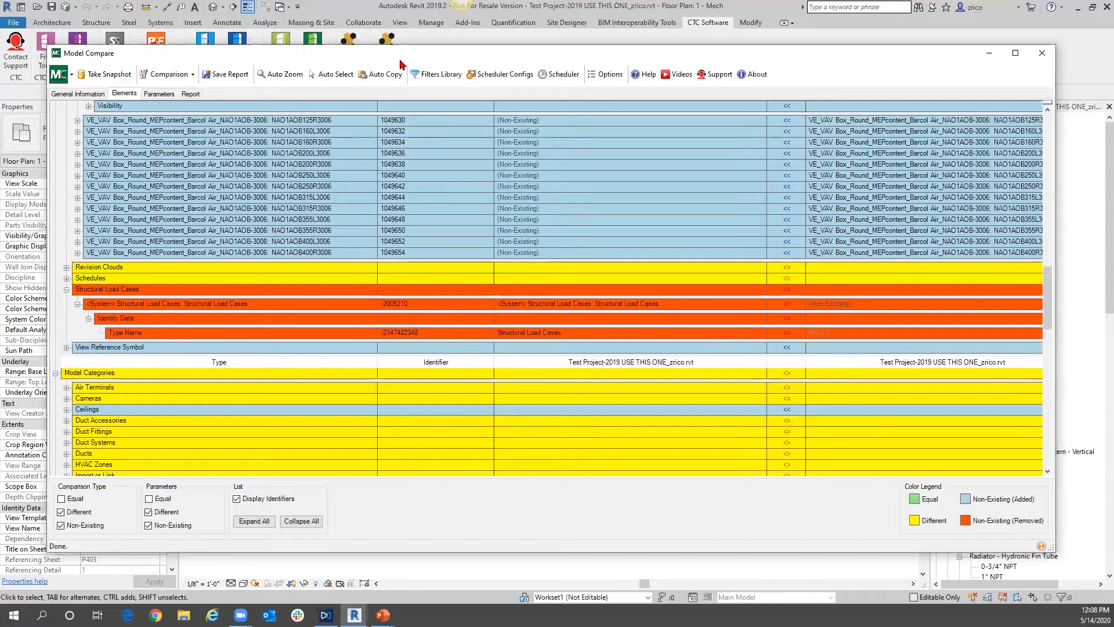
- Select the VAV box type NAO1AOB125L3006 under Mechanical Equipment and move the comparison window aside to uncover the floor plan
{"action": "left_click_drag", "start_coordinate": [397, 61], "coordinate": [400, 60]}
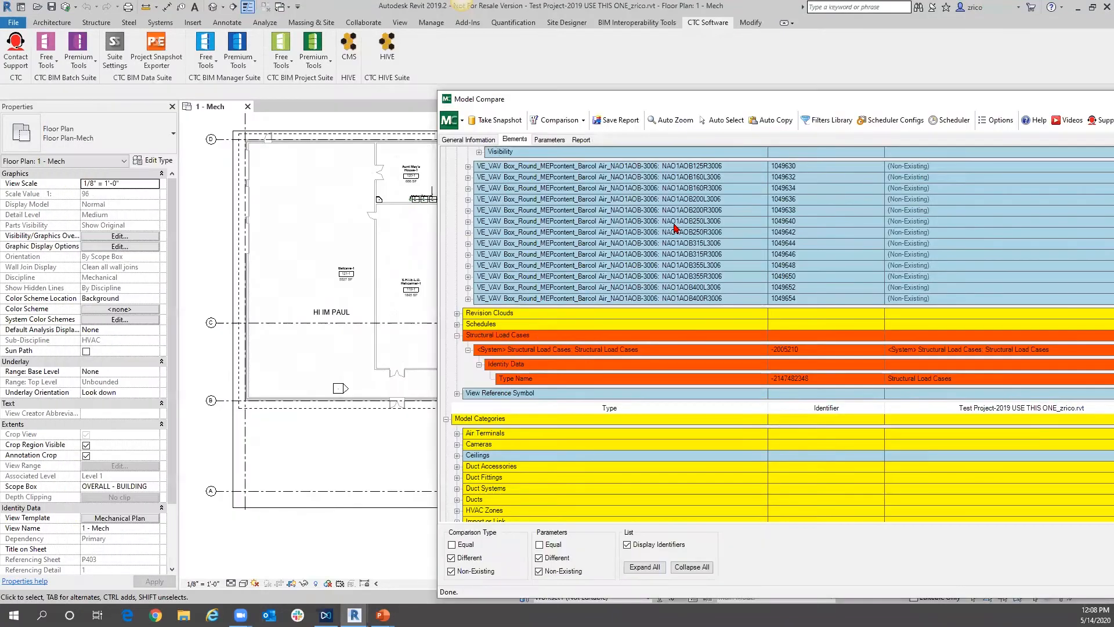
{"action": "scroll", "coordinate": [674, 229], "scroll_direction": "down", "scroll_amount": 6}
{"action": "scroll", "coordinate": [675, 229], "scroll_direction": "up", "scroll_amount": 20}
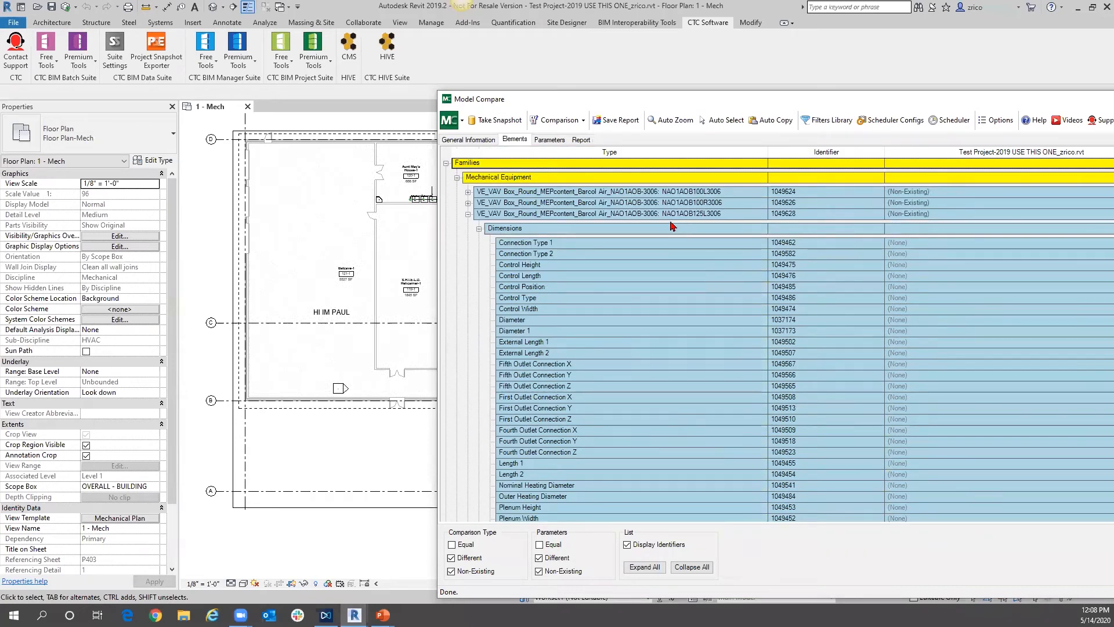
{"action": "left_click", "coordinate": [680, 214]}
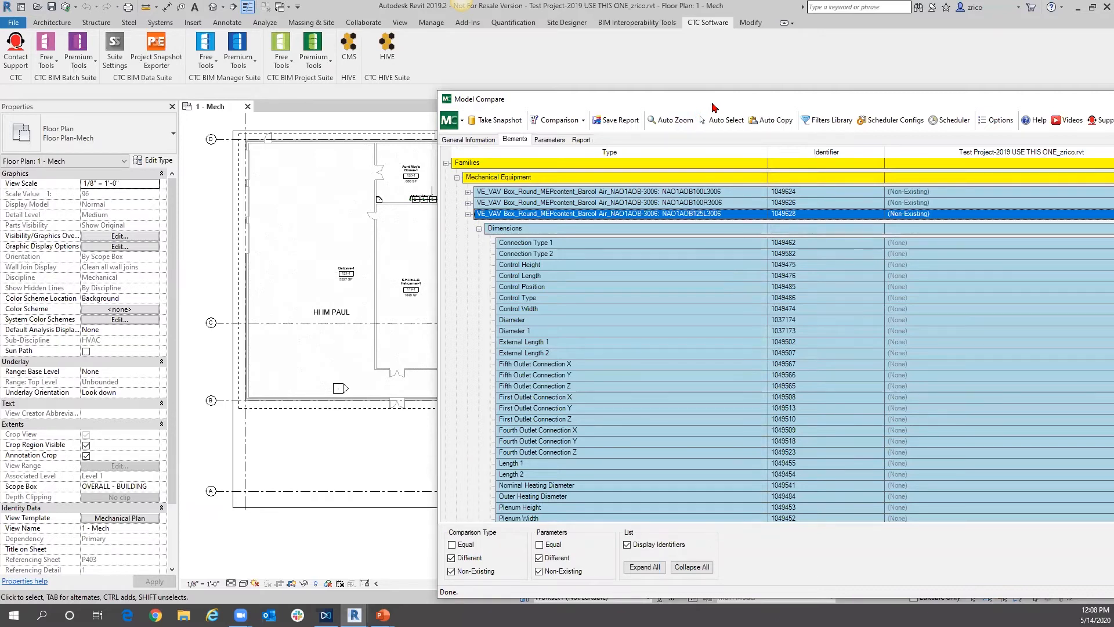
{"action": "left_click_drag", "start_coordinate": [714, 108], "coordinate": [908, 108]}
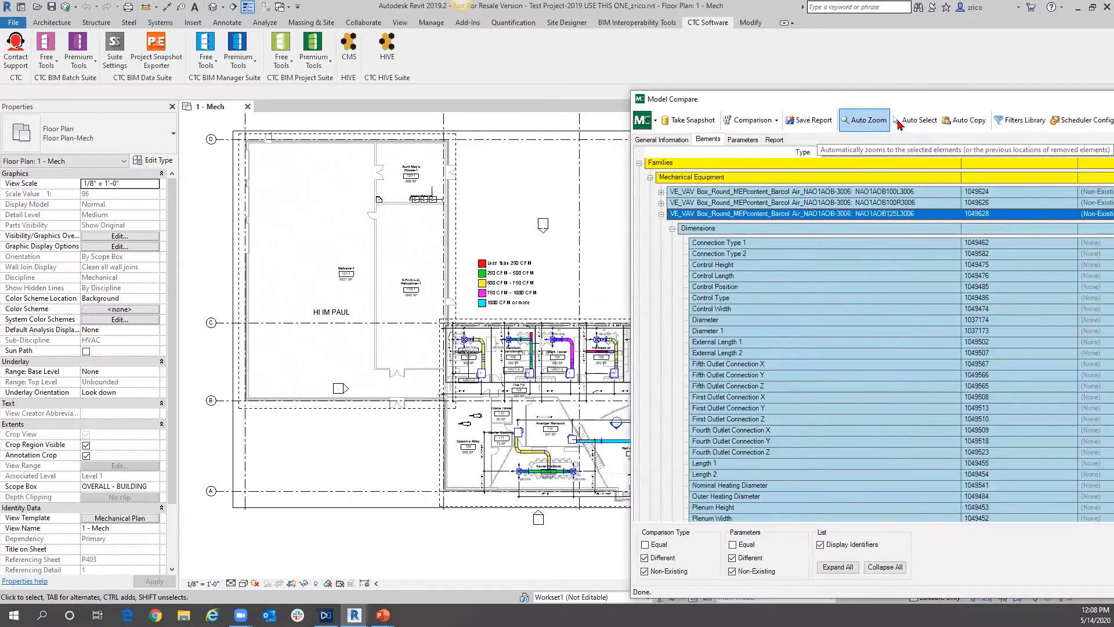
- Enable Auto Zoom for the selected comparison elements and reposition the comparison window over the floor plan
{"action": "key", "text": "ctrl"}
{"action": "key", "text": "ctrl"}
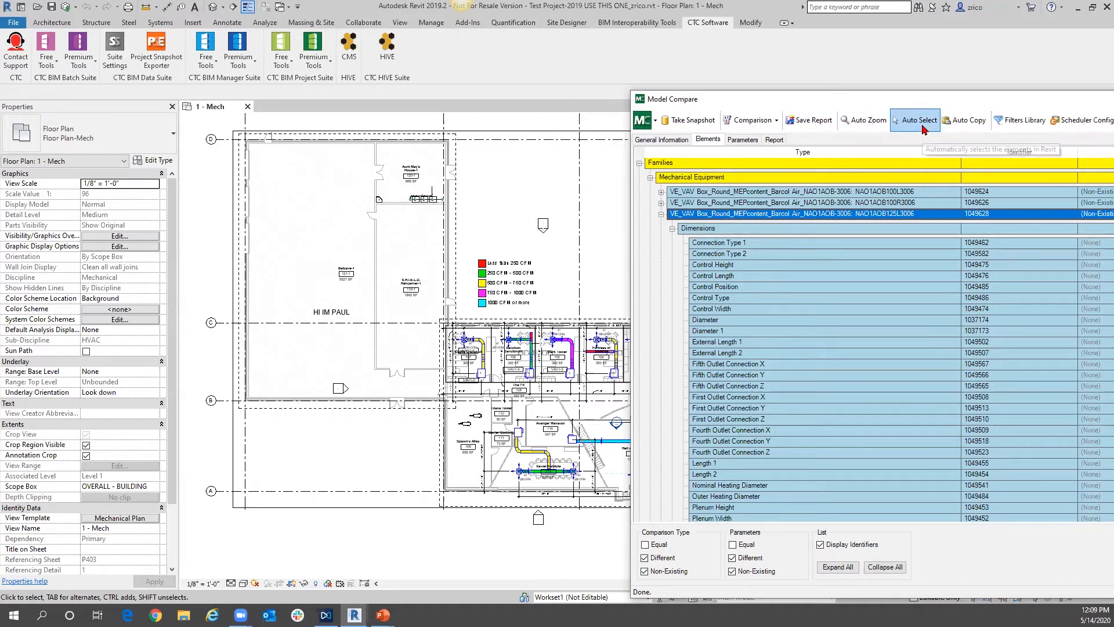
{"action": "left_click", "coordinate": [872, 126]}
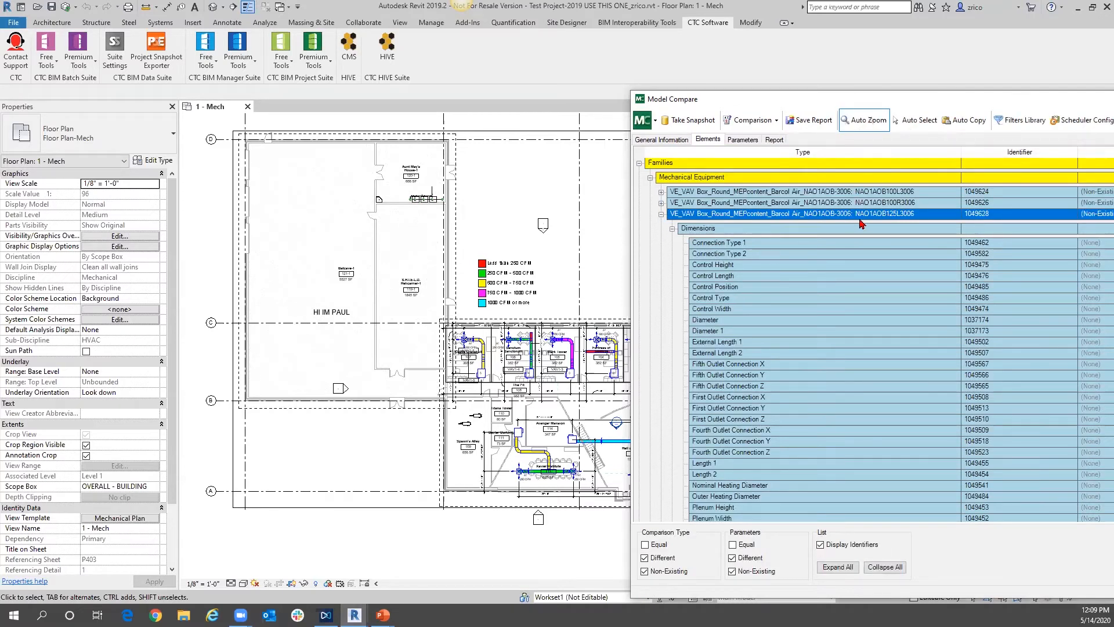
{"action": "left_click_drag", "start_coordinate": [947, 100], "coordinate": [826, 62]}
- Expand Air Terminals under Model Categories and zoom the floor plan to diffuser 973266, keeping the diffuser uncovered by the comparison window
{"action": "scroll", "coordinate": [668, 308], "scroll_direction": "down", "scroll_amount": 15}
{"action": "scroll", "coordinate": [646, 237], "scroll_direction": "down", "scroll_amount": 1}
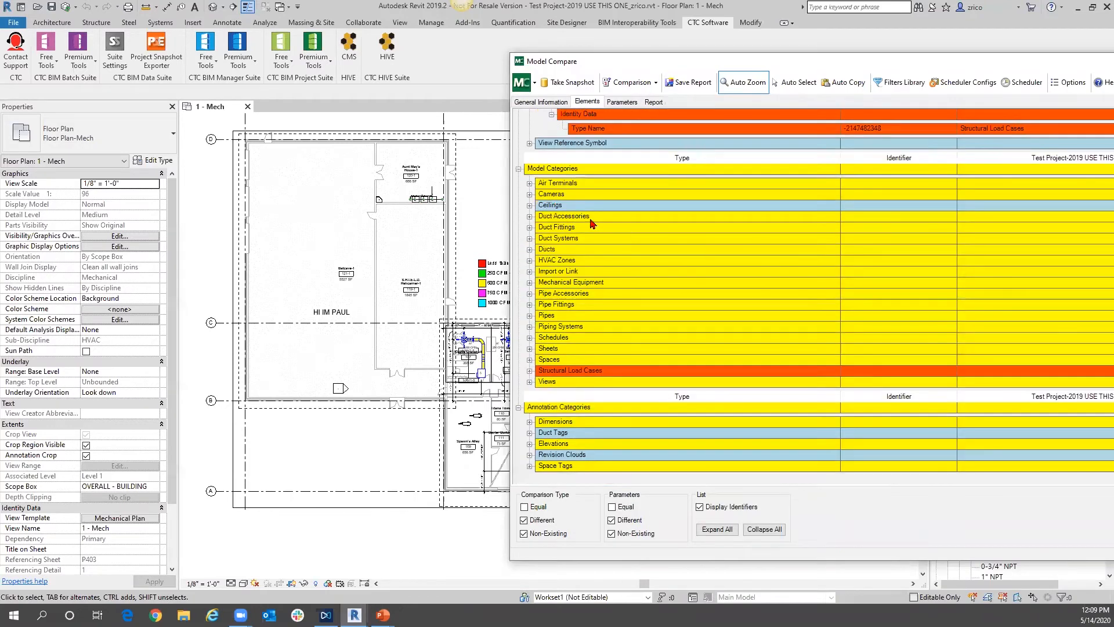
{"action": "left_click", "coordinate": [530, 183]}
{"action": "left_click", "coordinate": [540, 198]}
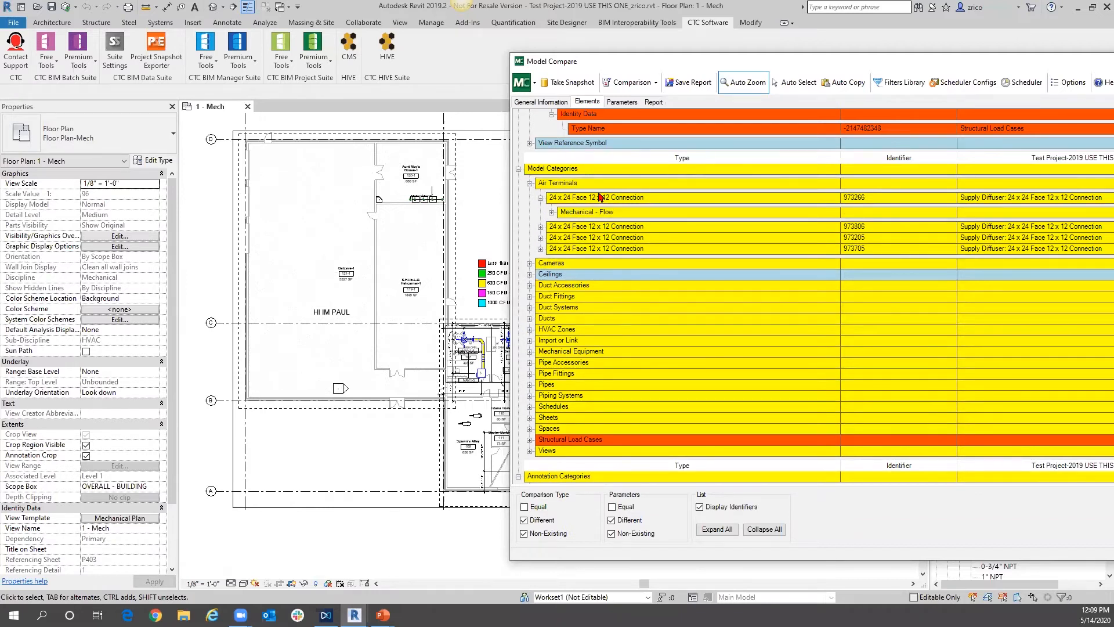
{"action": "left_click", "coordinate": [600, 198]}
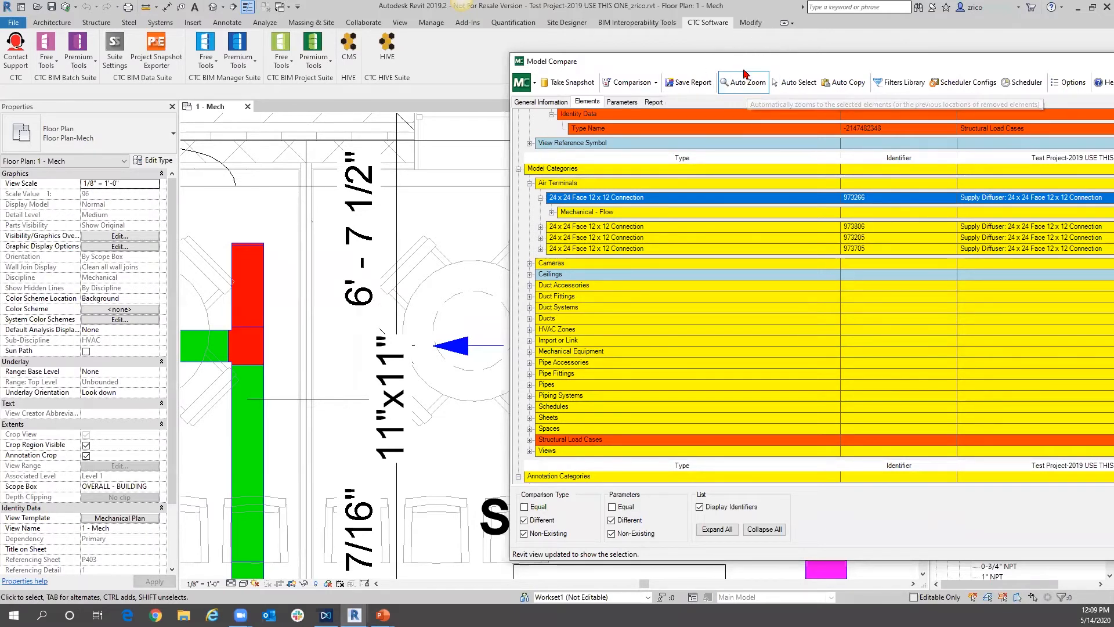
{"action": "left_click_drag", "start_coordinate": [729, 65], "coordinate": [918, 78]}
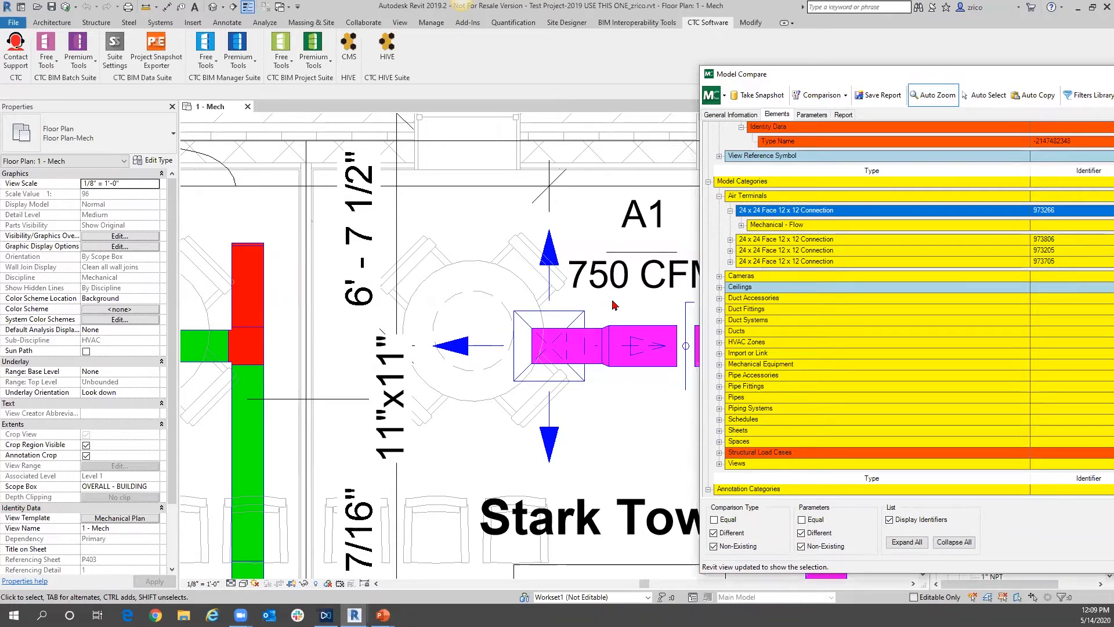
- Enable Auto Select and highlight the changed air terminals 973705, 973205 and 973806 in the floor plan one after another
{"action": "left_click", "coordinate": [998, 97]}
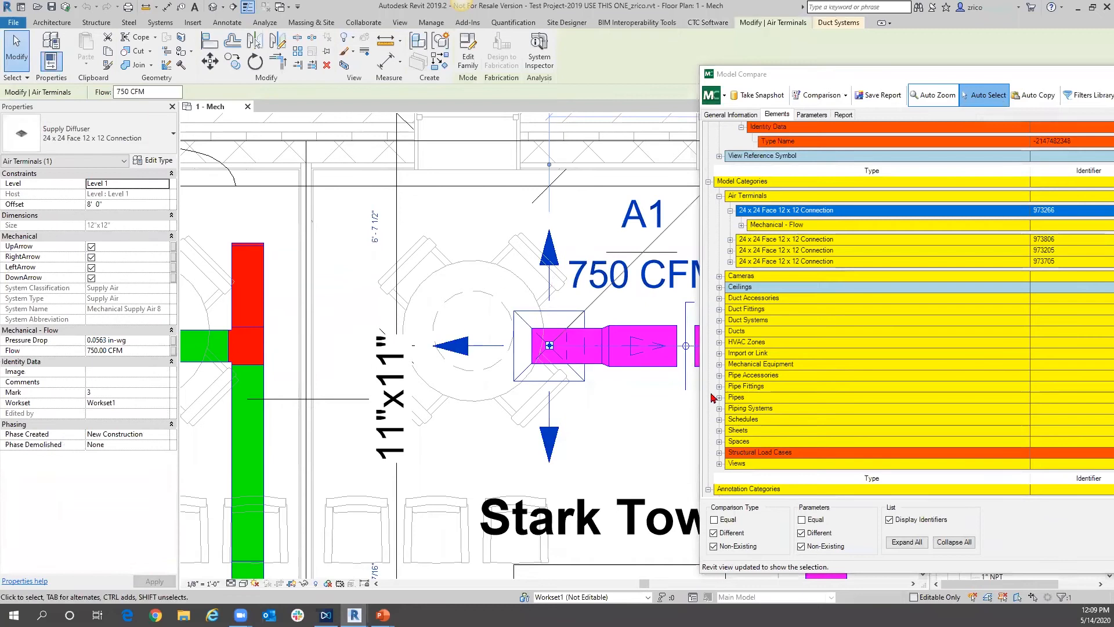
{"action": "left_click", "coordinate": [780, 262]}
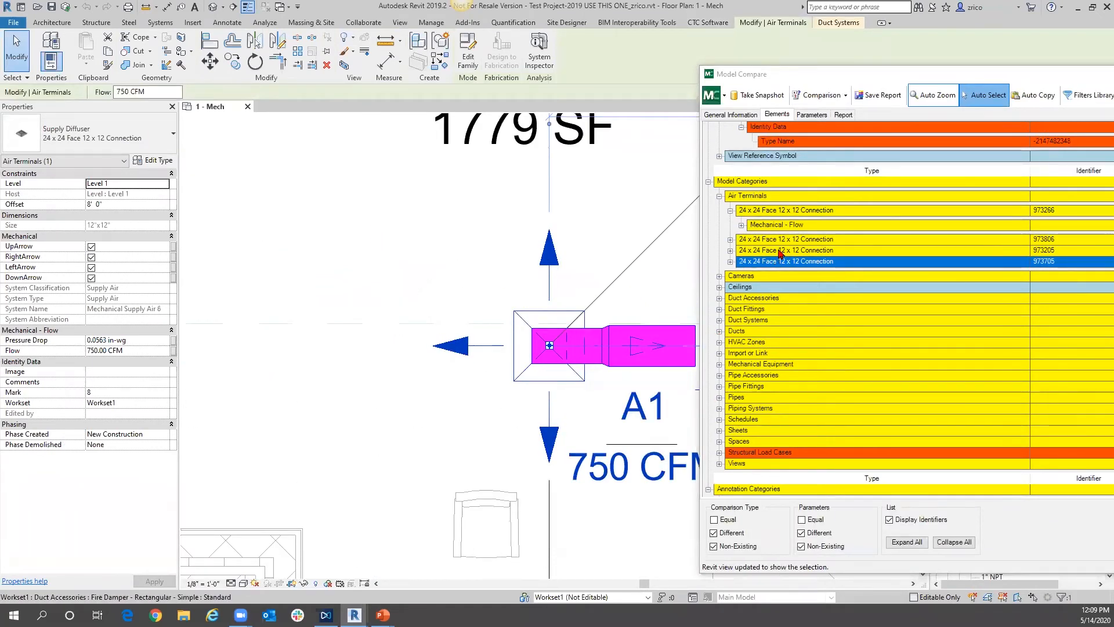
{"action": "left_click", "coordinate": [780, 252]}
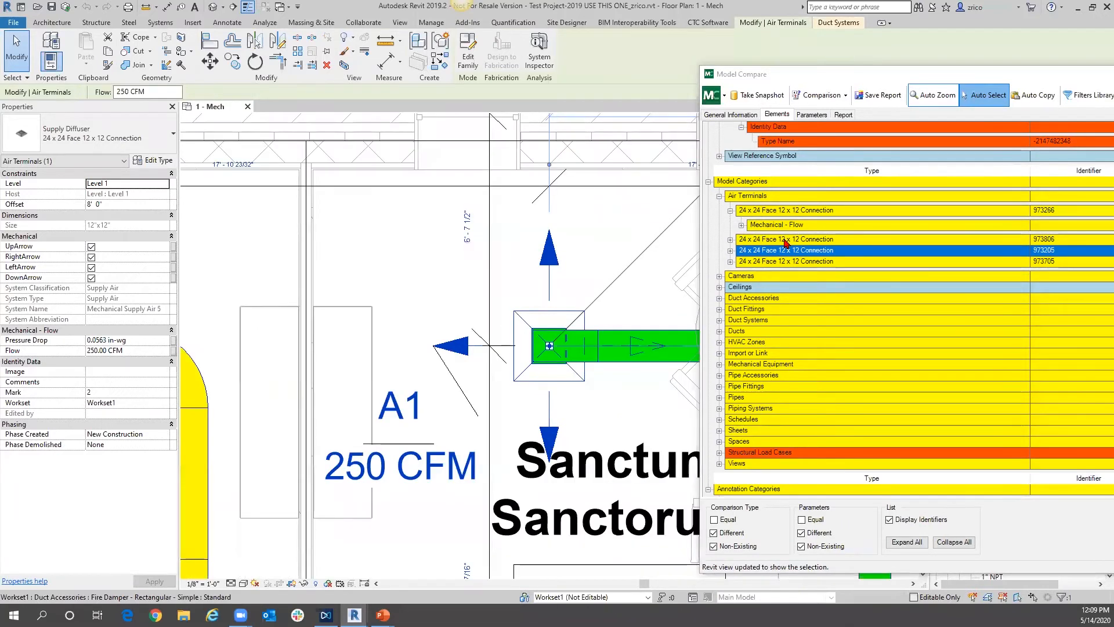
{"action": "left_click", "coordinate": [786, 240]}
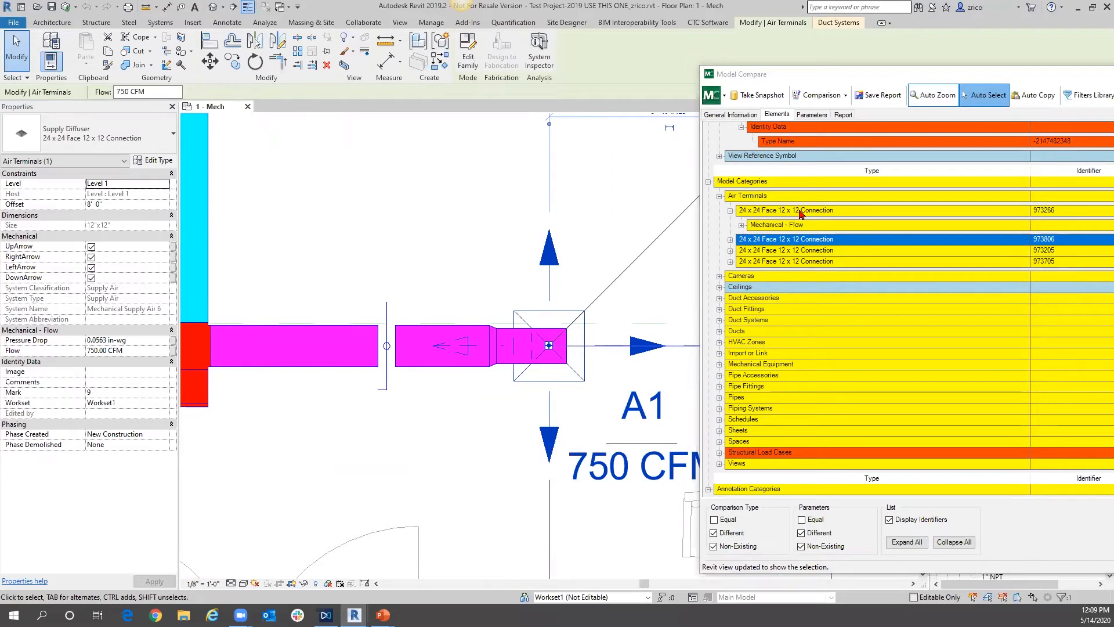
- Expand the Ducts category and locate the Radius Elbows / Taps duct 987898 in the floor plan
{"action": "left_click", "coordinate": [721, 332]}
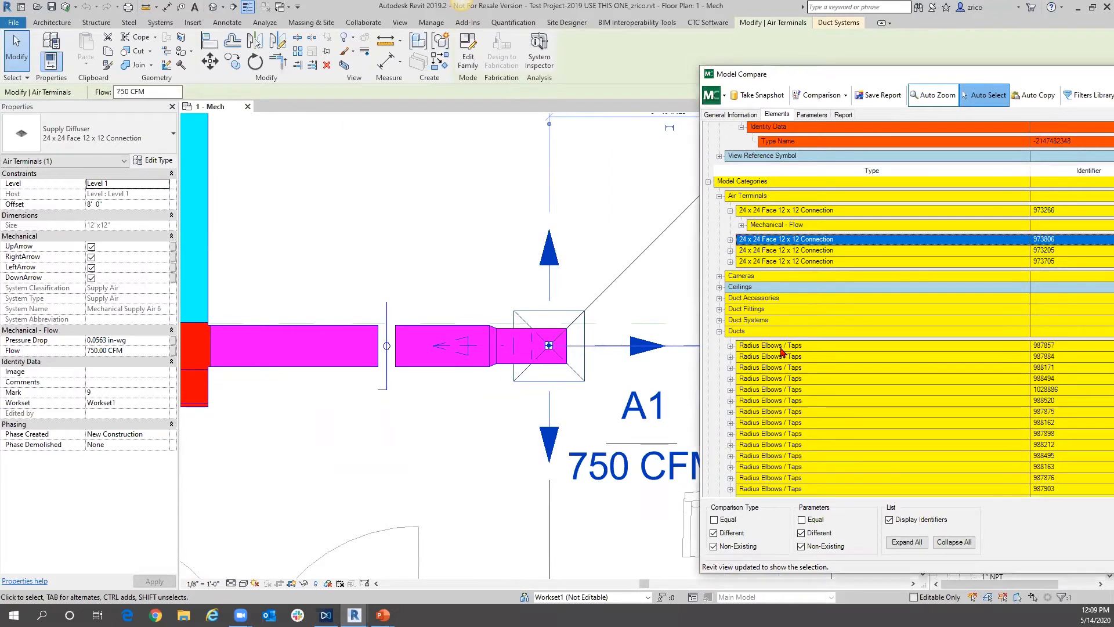
{"action": "left_click", "coordinate": [778, 434]}
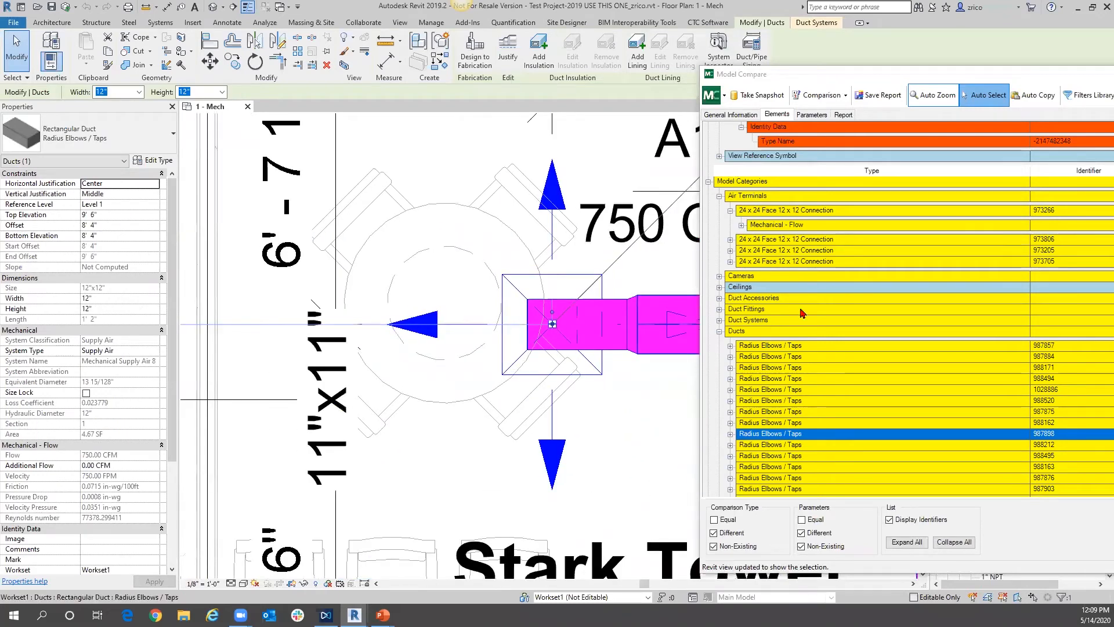
{"action": "left_click", "coordinate": [912, 77]}
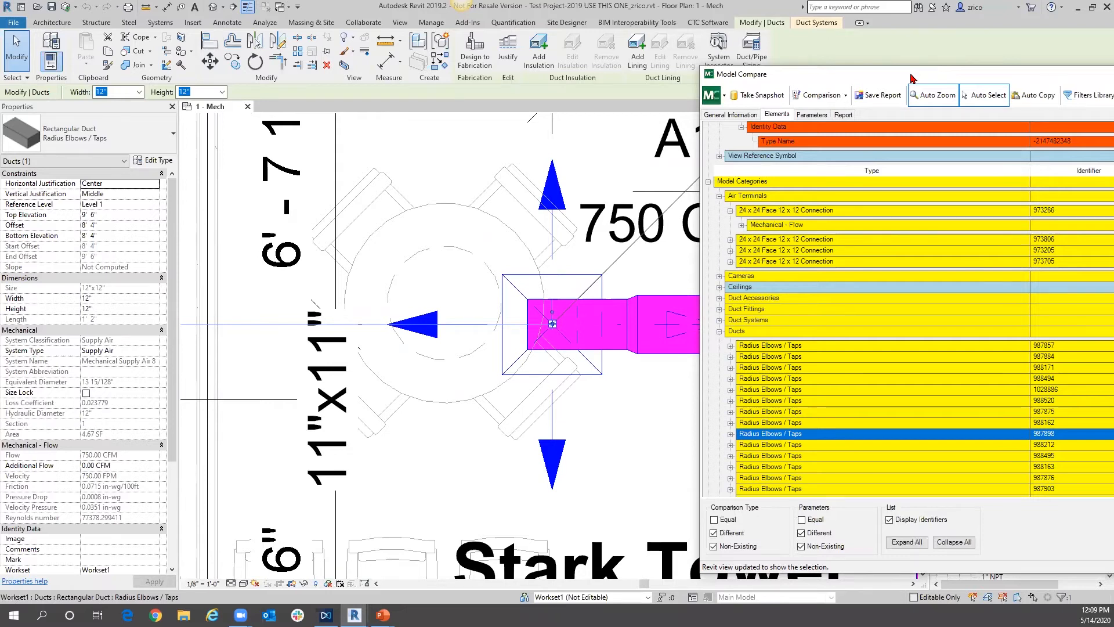
- Show the parameter differences and examine the Constraints, Graphics and Mechanical - Flow groups, including Height Offset From Level
{"action": "left_click_drag", "start_coordinate": [913, 78], "coordinate": [281, 42]}
{"action": "left_click", "coordinate": [185, 78]}
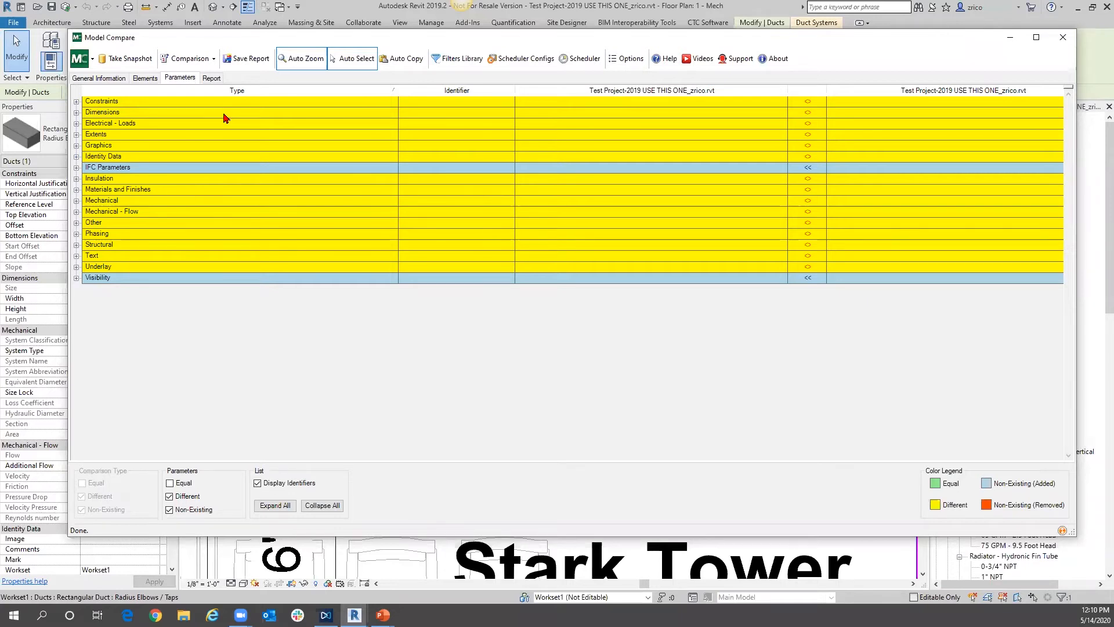
{"action": "left_click", "coordinate": [76, 101]}
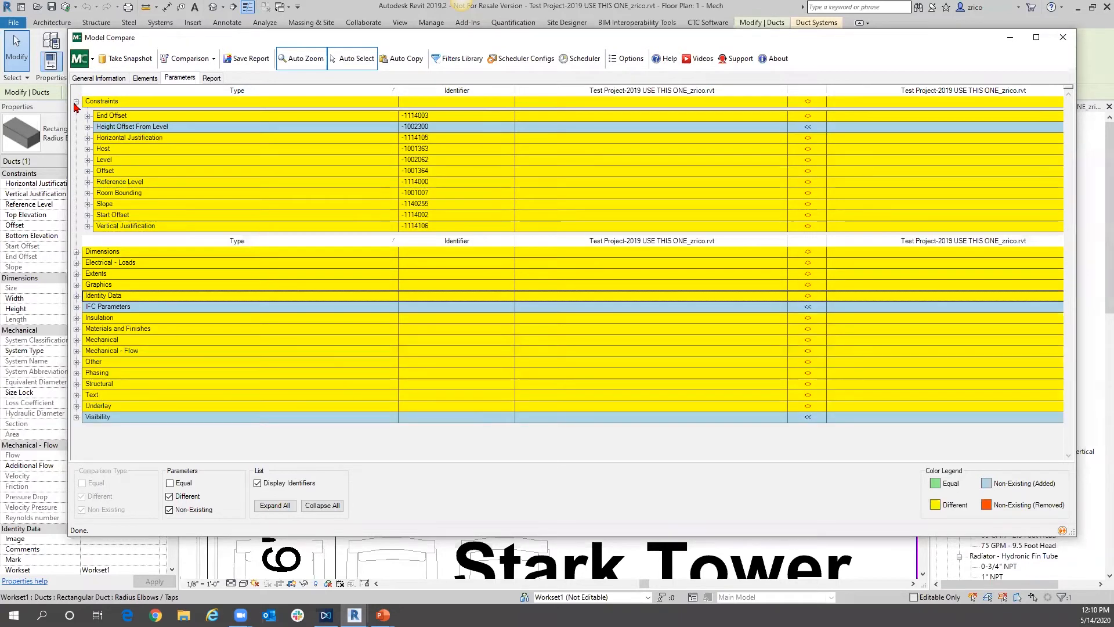
{"action": "left_click", "coordinate": [76, 285]}
{"action": "scroll", "coordinate": [86, 341], "scroll_direction": "down", "scroll_amount": 5}
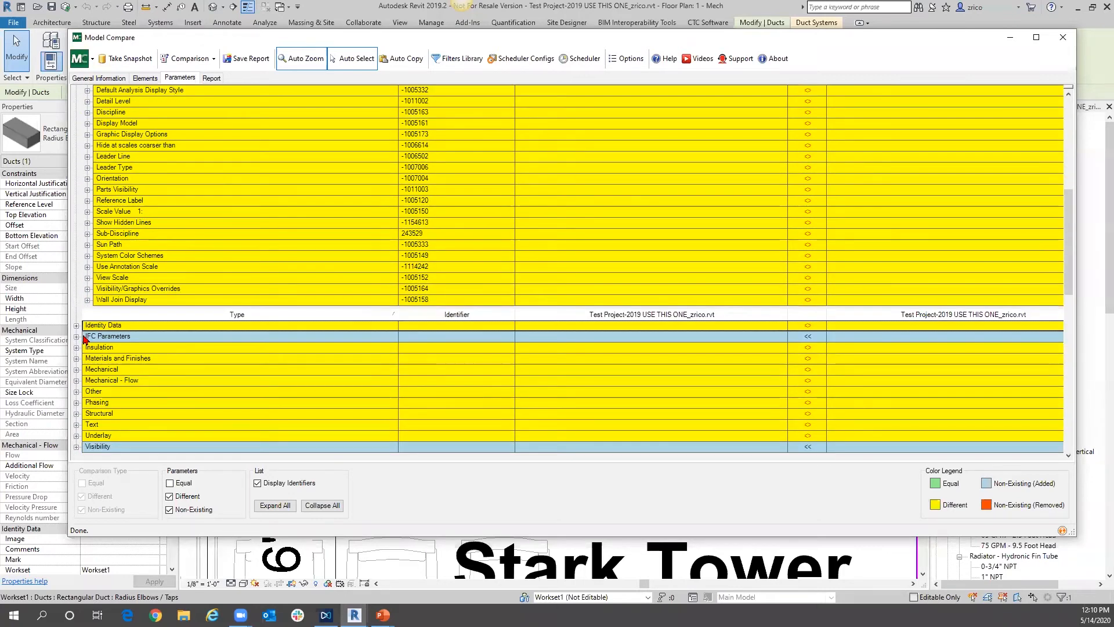
{"action": "left_click", "coordinate": [76, 380]}
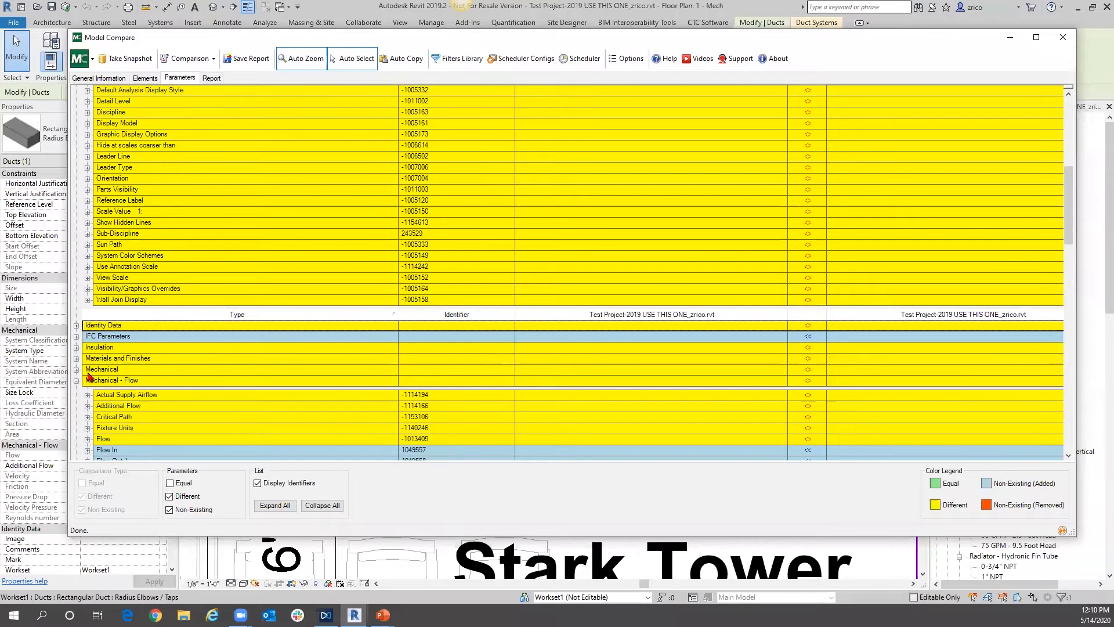
{"action": "scroll", "coordinate": [87, 377], "scroll_direction": "down", "scroll_amount": 6}
{"action": "scroll", "coordinate": [96, 373], "scroll_direction": "up", "scroll_amount": 8}
{"action": "scroll", "coordinate": [96, 371], "scroll_direction": "up", "scroll_amount": 6}
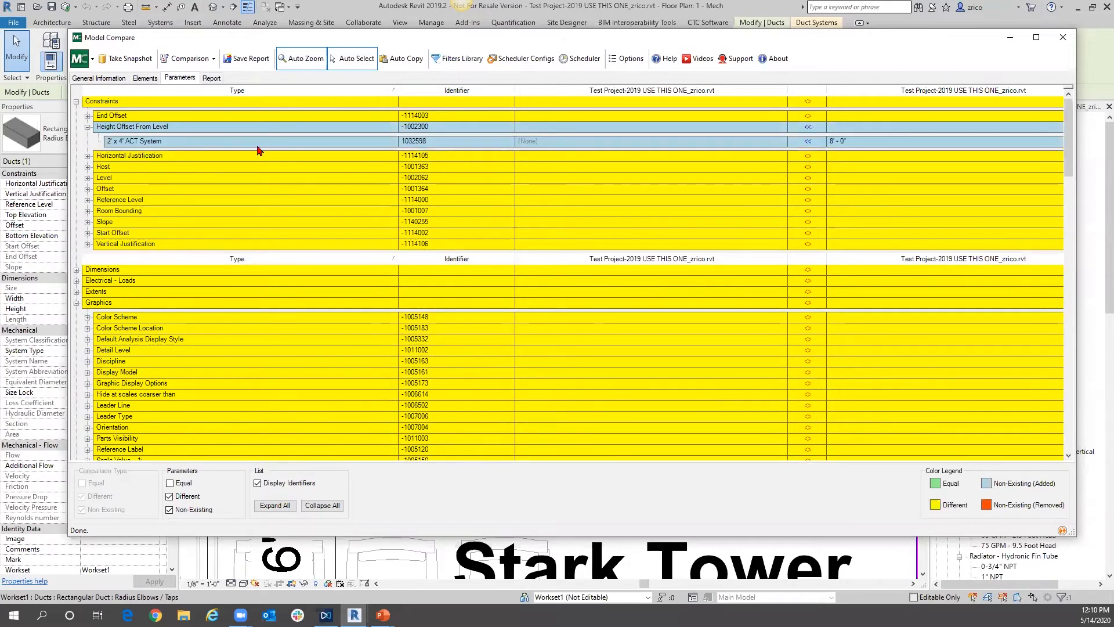
- Locate the added 2' x 4' ACT System ceiling from Height Offset From Level in the model, allowing a search through closed views
{"action": "left_click", "coordinate": [880, 151]}
{"action": "left_click_drag", "start_coordinate": [499, 40], "coordinate": [897, 53]}
{"action": "left_click", "coordinate": [595, 155]}
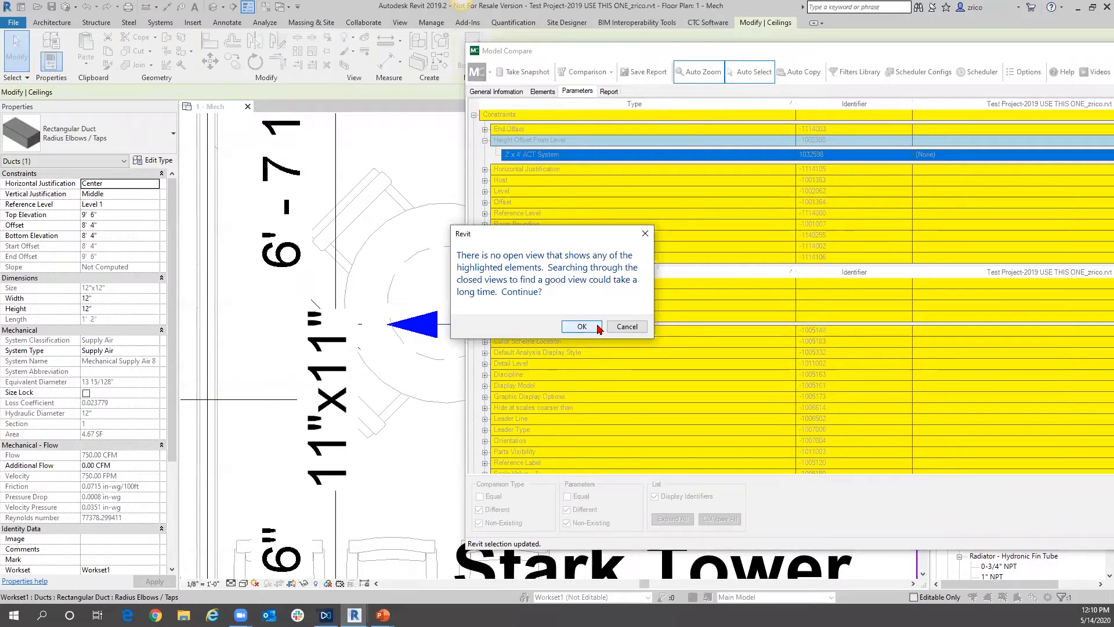
{"action": "left_click", "coordinate": [598, 328]}
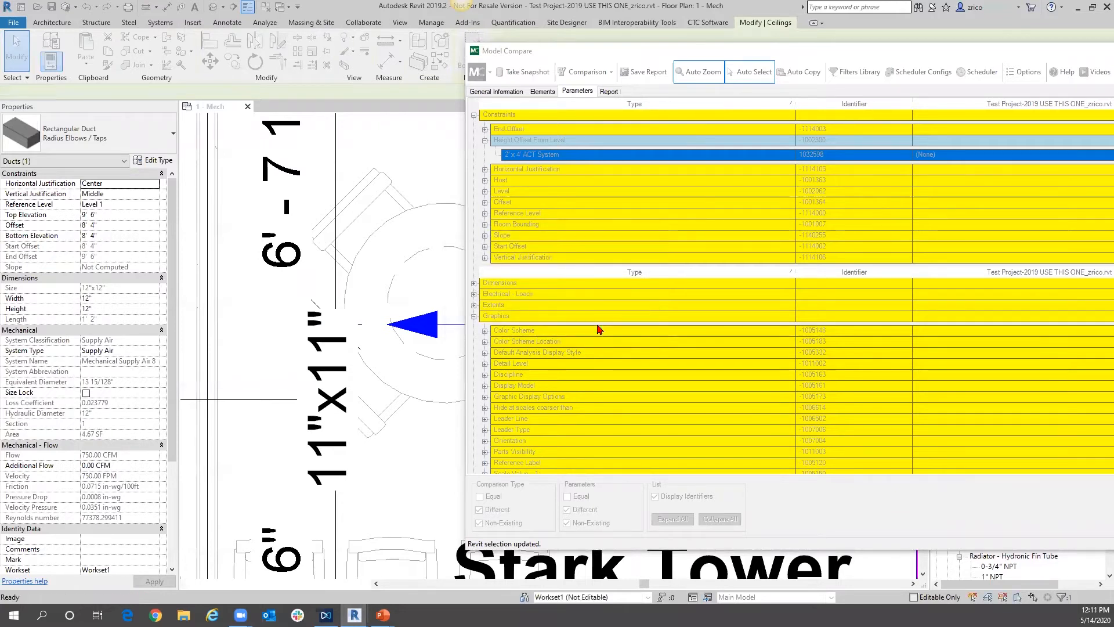
{"action": "left_click", "coordinate": [616, 58]}
{"action": "left_click_drag", "start_coordinate": [616, 57], "coordinate": [916, 77]}
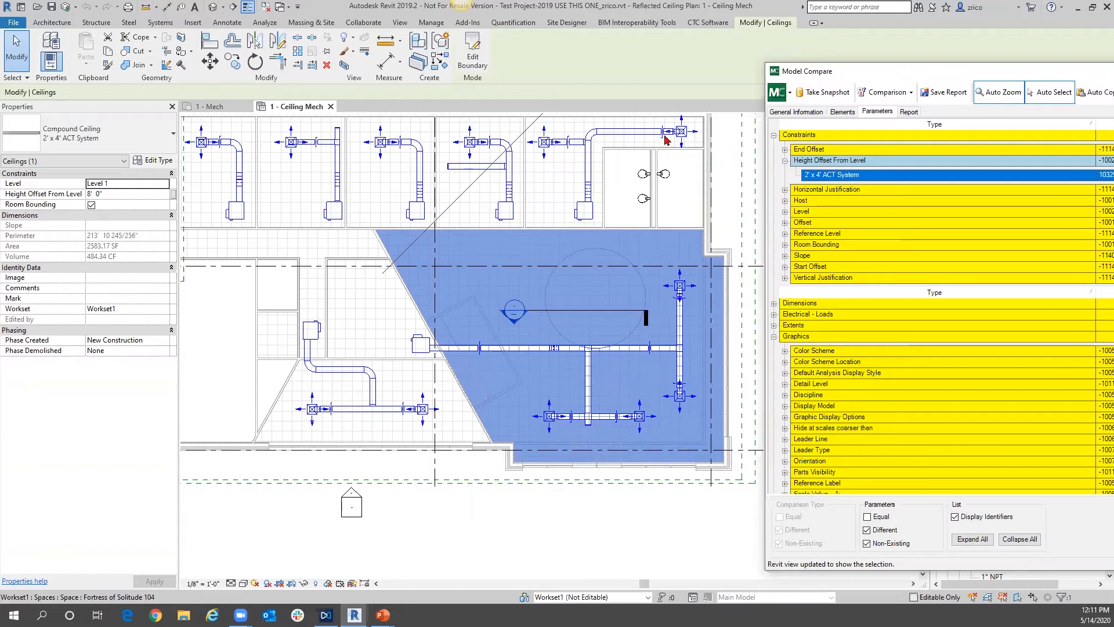
{"action": "left_click", "coordinate": [295, 107]}
- Temporarily include the equal parameters in the comparison to examine the Absorptance values under Analytical Properties
{"action": "left_click_drag", "start_coordinate": [858, 71], "coordinate": [128, 52]}
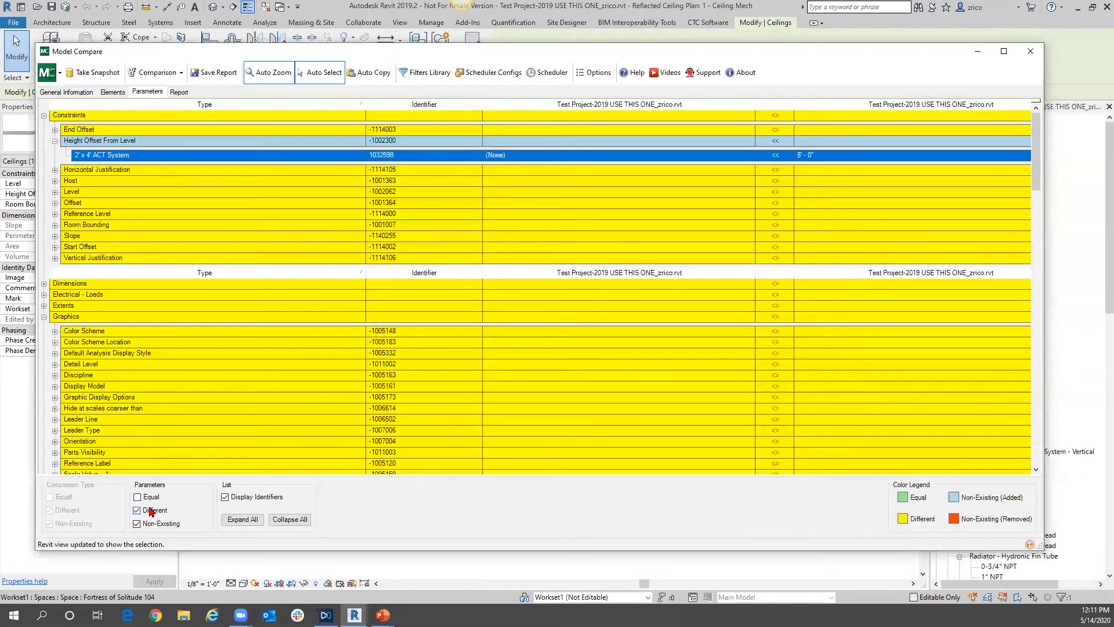
{"action": "left_click", "coordinate": [147, 501]}
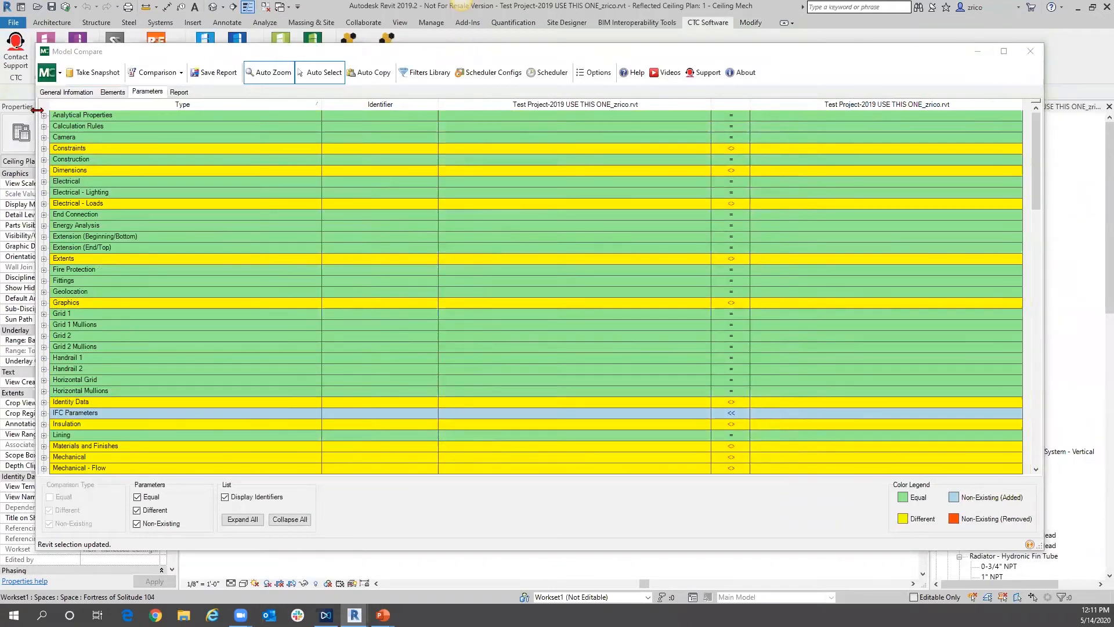
{"action": "left_click", "coordinate": [44, 116]}
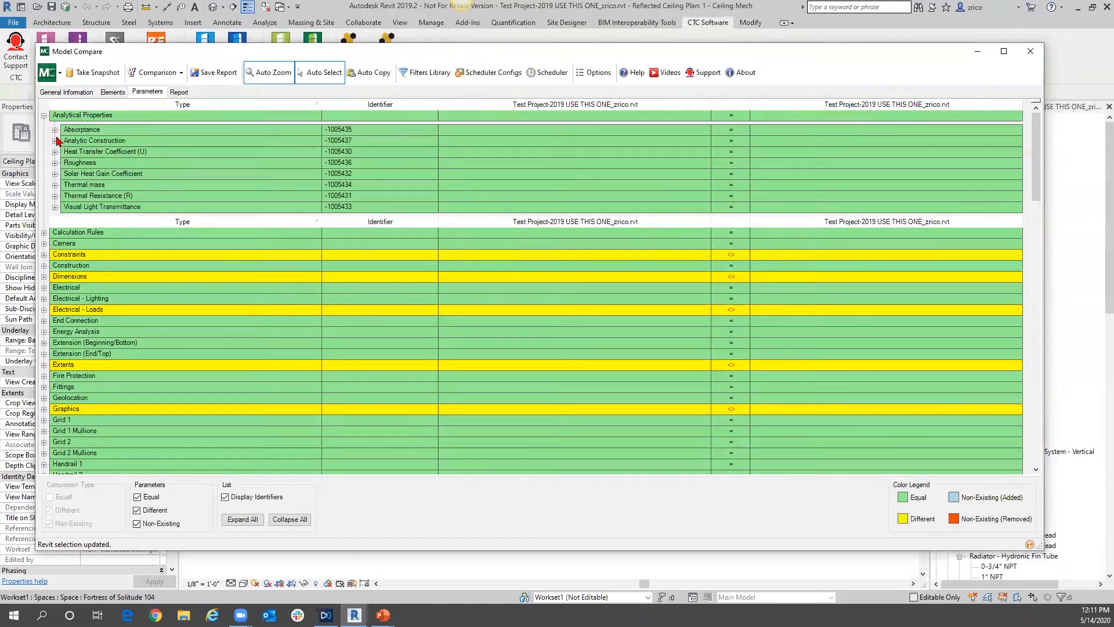
{"action": "left_click", "coordinate": [55, 130]}
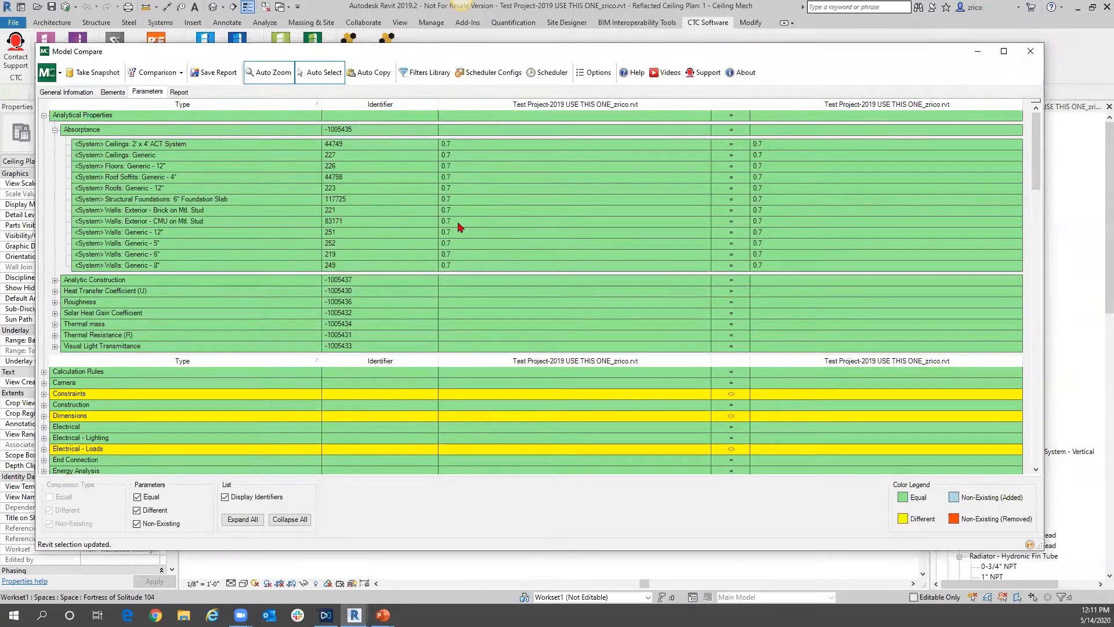
{"action": "left_click", "coordinate": [138, 496]}
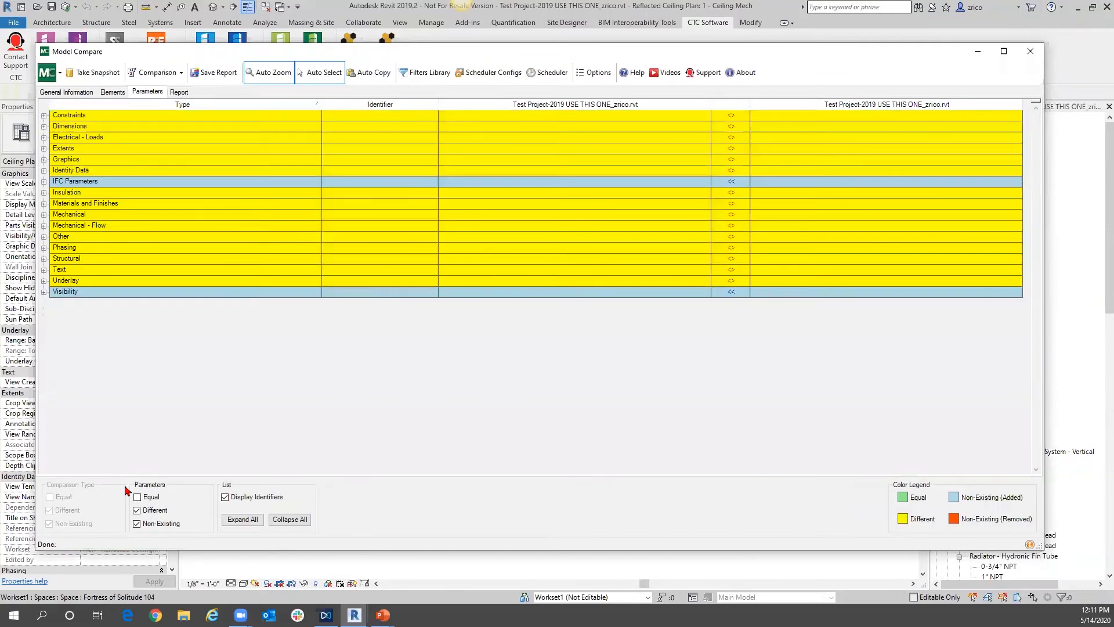
- Generate the comparison report and review its summary of compared family types and elements and its General Information section
{"action": "left_click", "coordinate": [177, 93]}
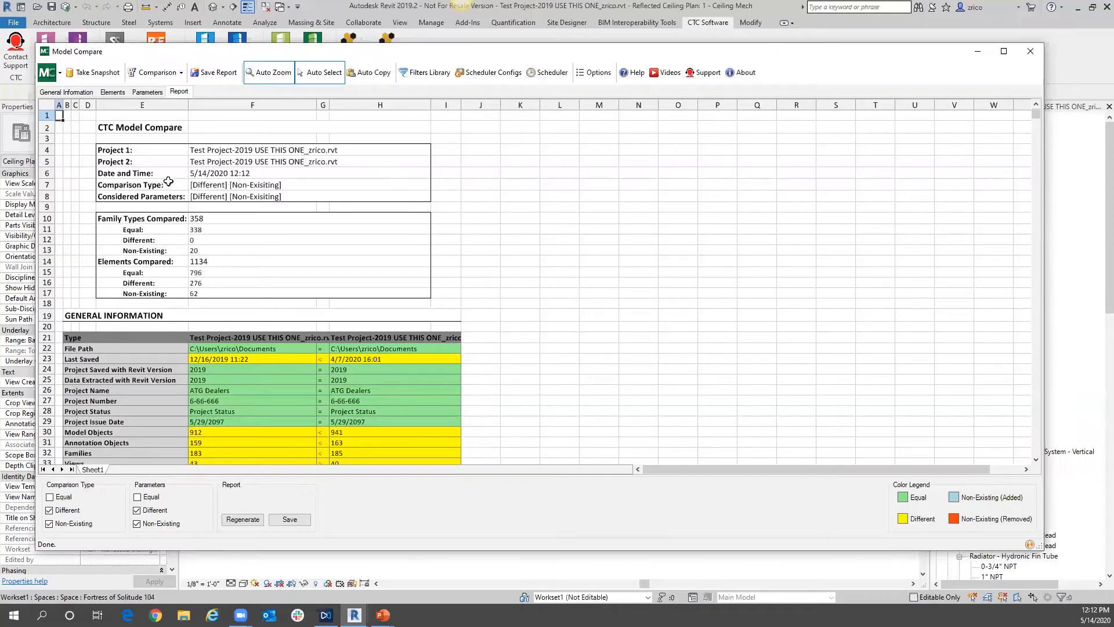
{"action": "scroll", "coordinate": [169, 182], "scroll_direction": "down", "scroll_amount": 2}
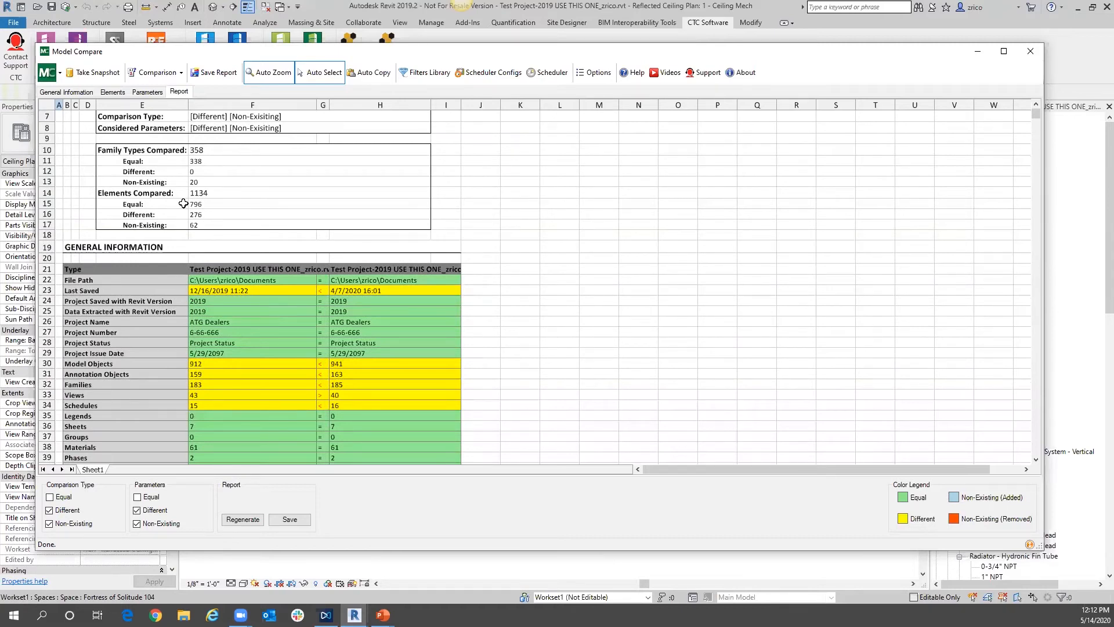
{"action": "scroll", "coordinate": [400, 390], "scroll_direction": "down", "scroll_amount": 1}
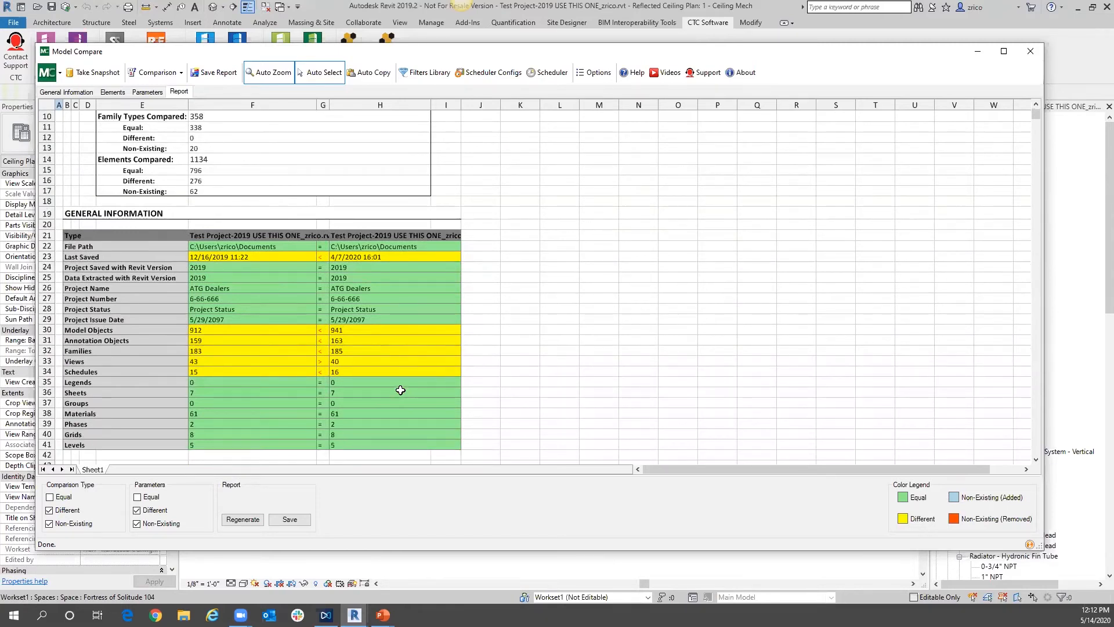
{"action": "scroll", "coordinate": [326, 288], "scroll_direction": "down", "scroll_amount": 1}
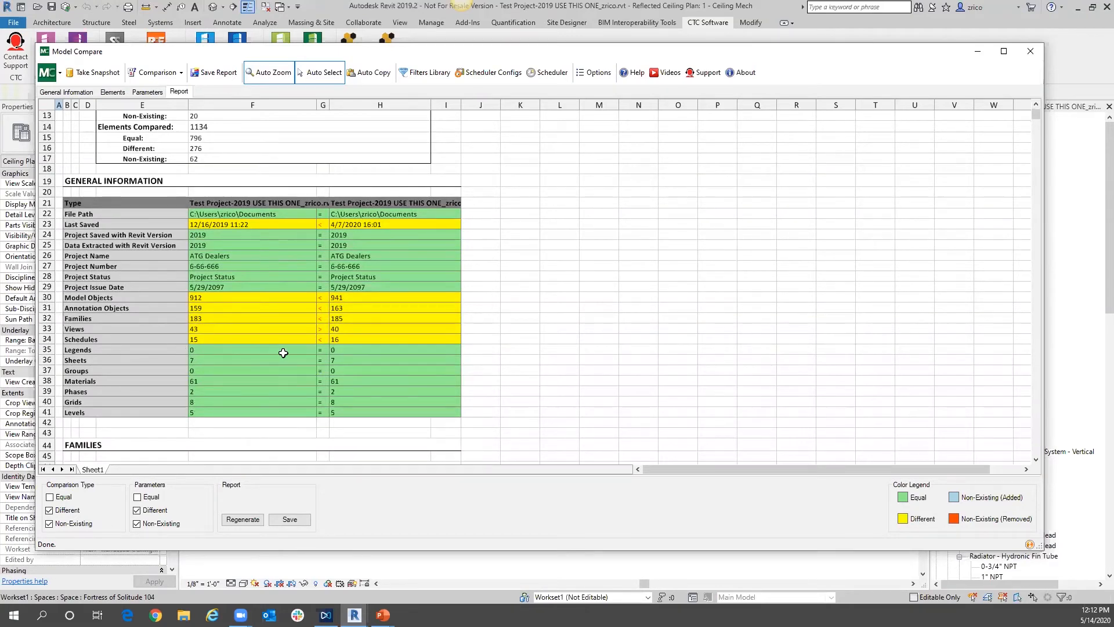
{"action": "scroll", "coordinate": [296, 342], "scroll_direction": "up", "scroll_amount": 4}
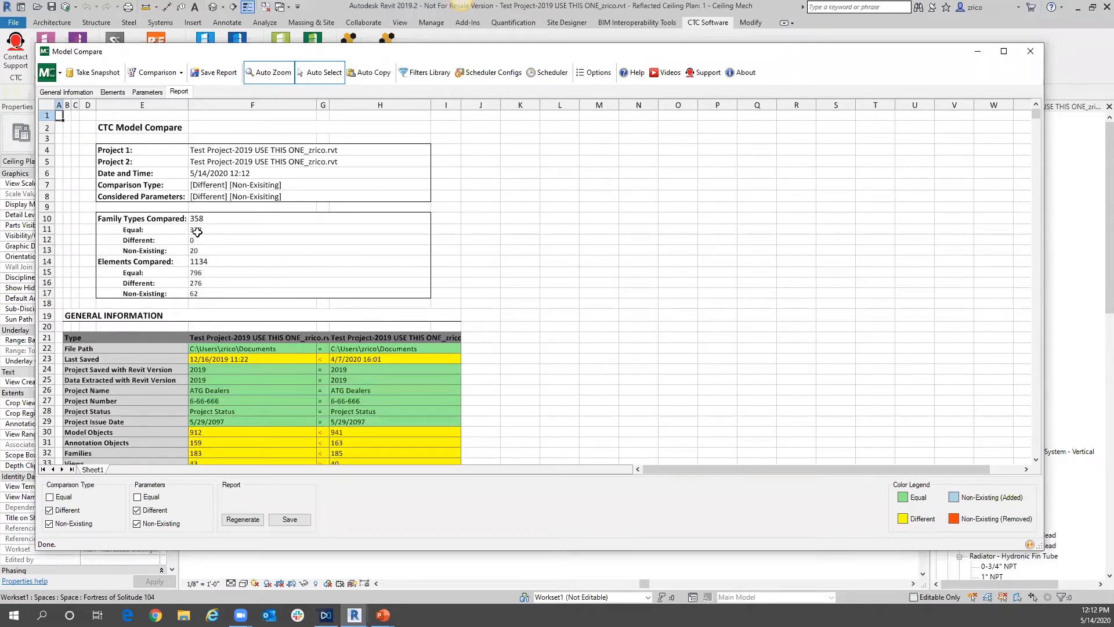
{"action": "scroll", "coordinate": [287, 292], "scroll_direction": "down", "scroll_amount": 5}
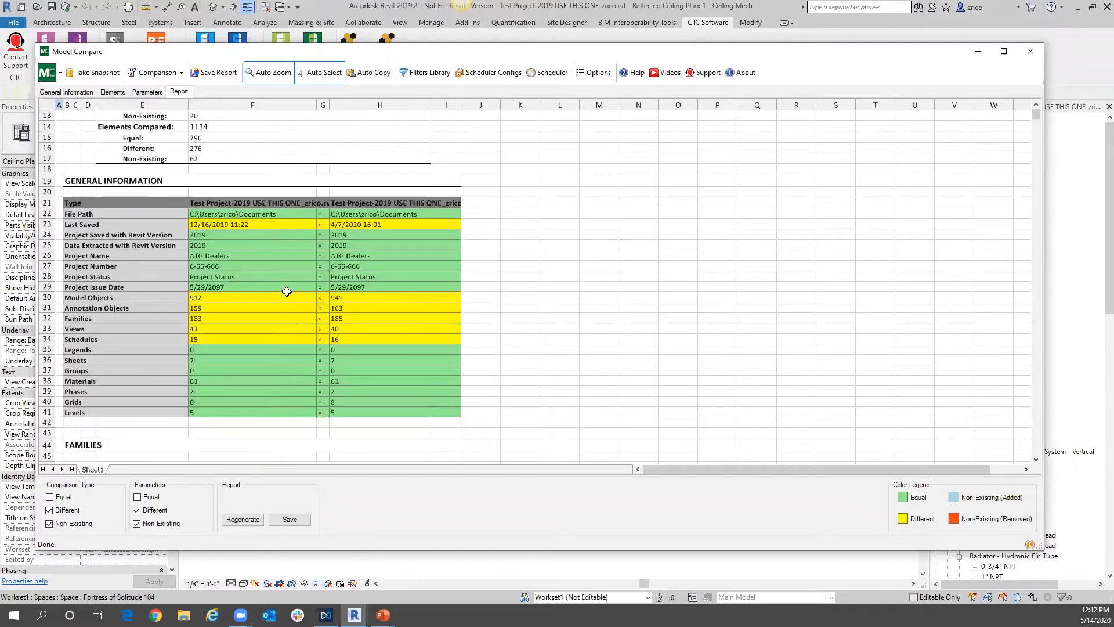
- Examine the report's Families section, covering Revision Clouds, Structural Load Cases and Mechanical Equipment
{"action": "scroll", "coordinate": [287, 291], "scroll_direction": "down", "scroll_amount": 7}
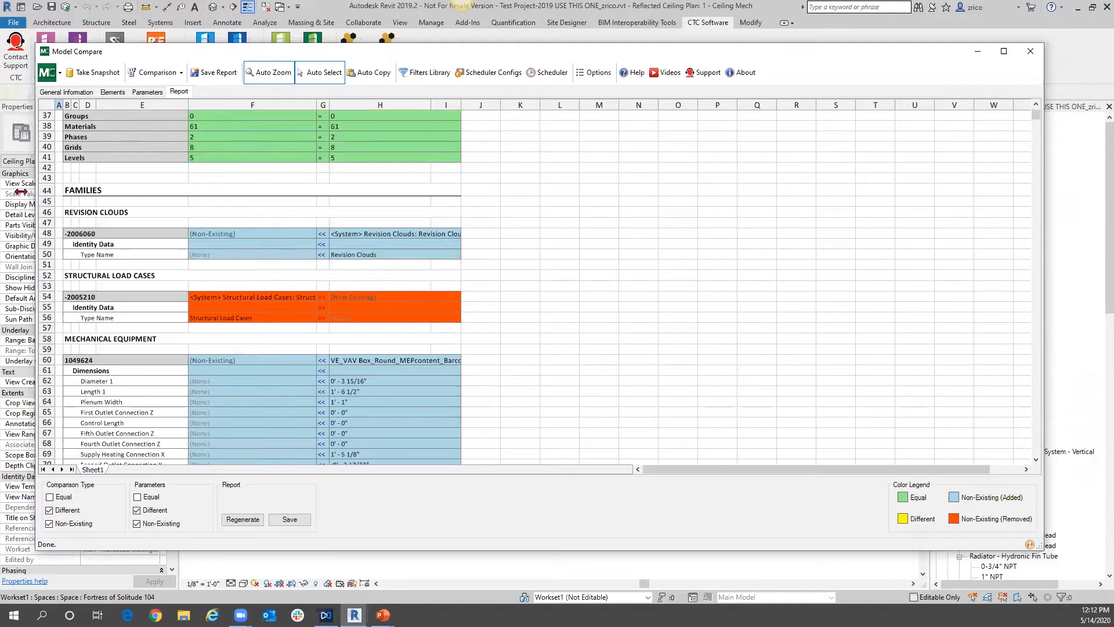
{"action": "left_click", "coordinate": [87, 219]}
{"action": "scroll", "coordinate": [117, 231], "scroll_direction": "down", "scroll_amount": 1}
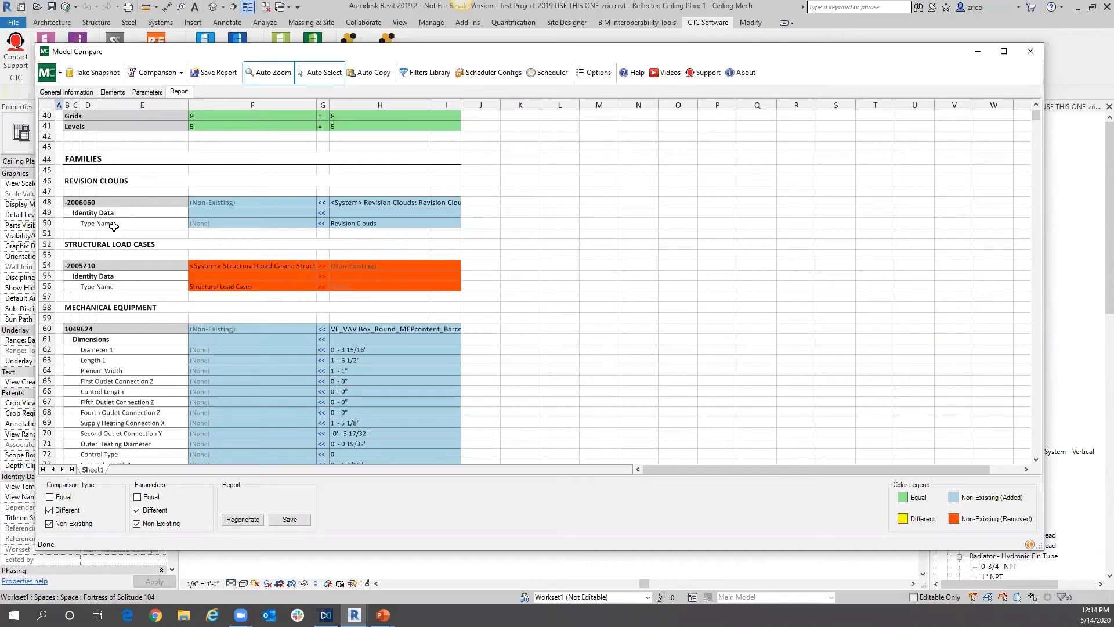
{"action": "scroll", "coordinate": [138, 260], "scroll_direction": "down", "scroll_amount": 1}
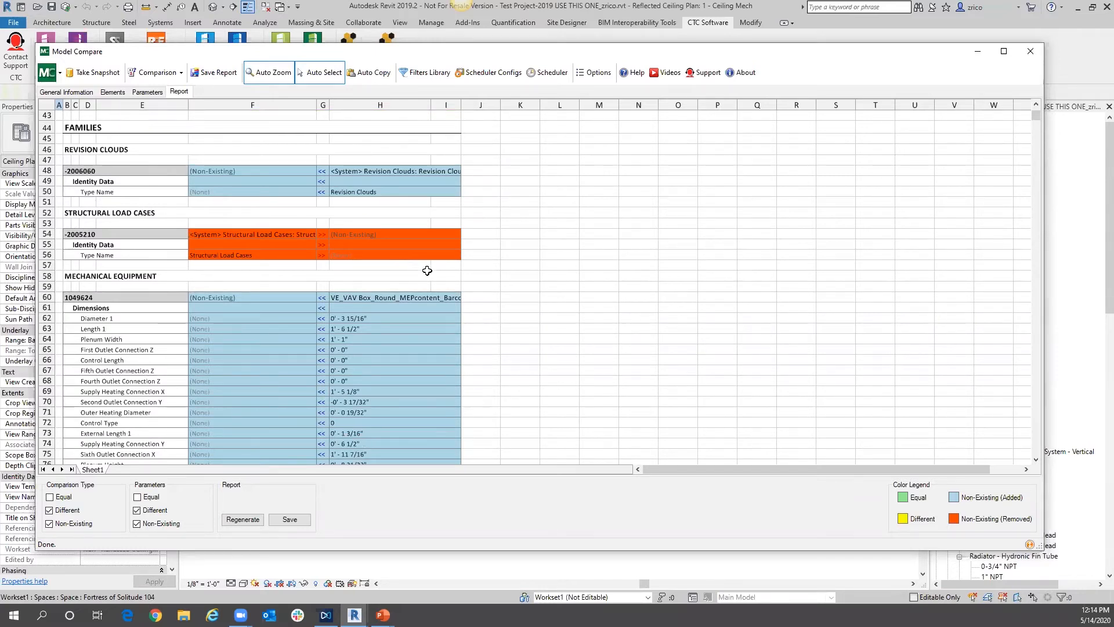
- Examine the parameter groups of the first added VAV box type in the report's Mechanical Equipment section, from Dimensions through Mechanical
{"action": "scroll", "coordinate": [427, 267], "scroll_direction": "down", "scroll_amount": 3}
{"action": "scroll", "coordinate": [418, 271], "scroll_direction": "down", "scroll_amount": 2}
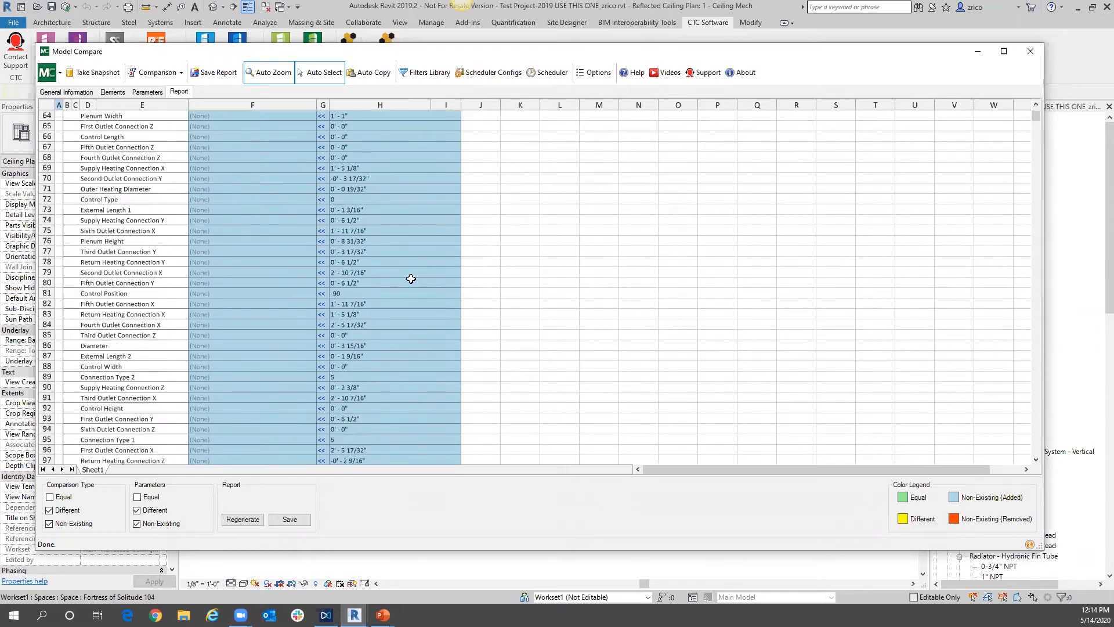
{"action": "scroll", "coordinate": [411, 279], "scroll_direction": "up", "scroll_amount": 3}
{"action": "scroll", "coordinate": [411, 279], "scroll_direction": "down", "scroll_amount": 1}
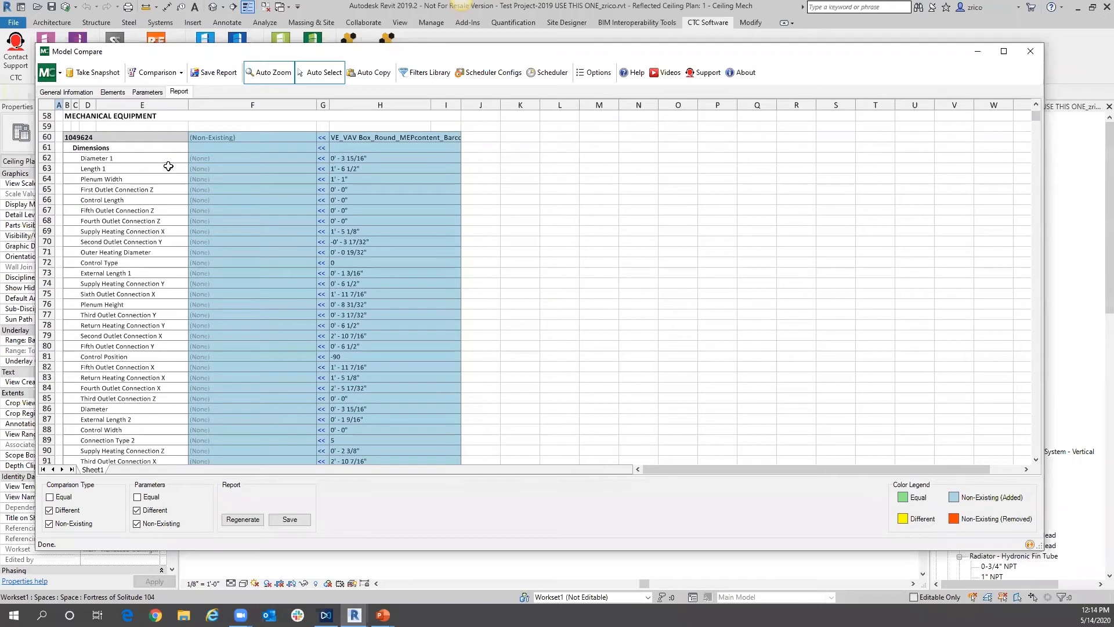
{"action": "key", "text": "ctrl"}
{"action": "scroll", "coordinate": [197, 189], "scroll_direction": "down", "scroll_amount": 19}
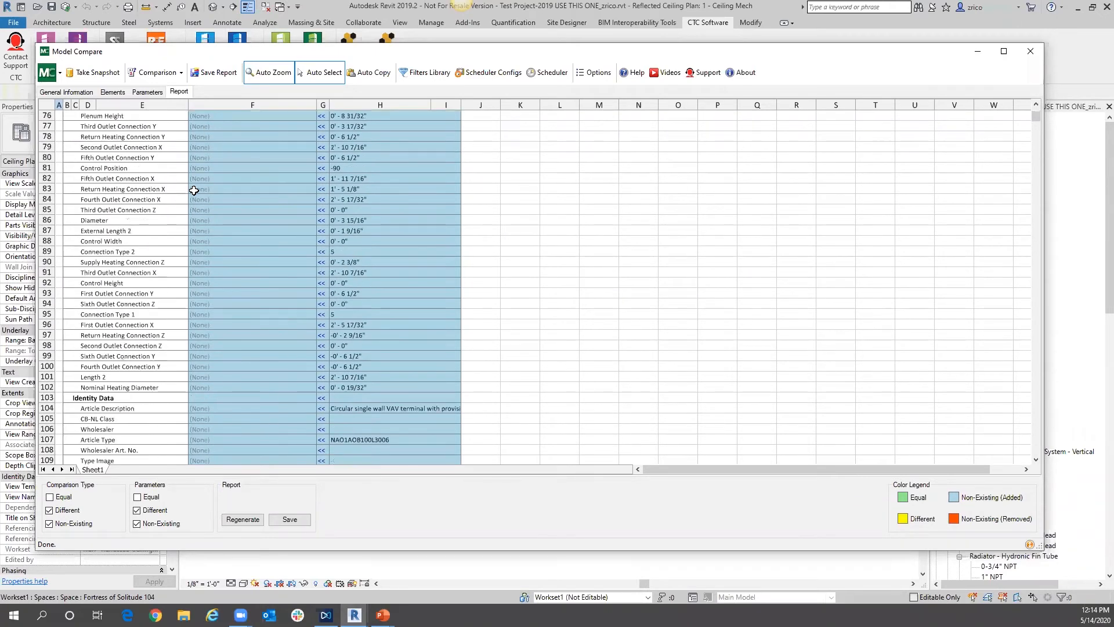
{"action": "scroll", "coordinate": [196, 190], "scroll_direction": "down", "scroll_amount": 19}
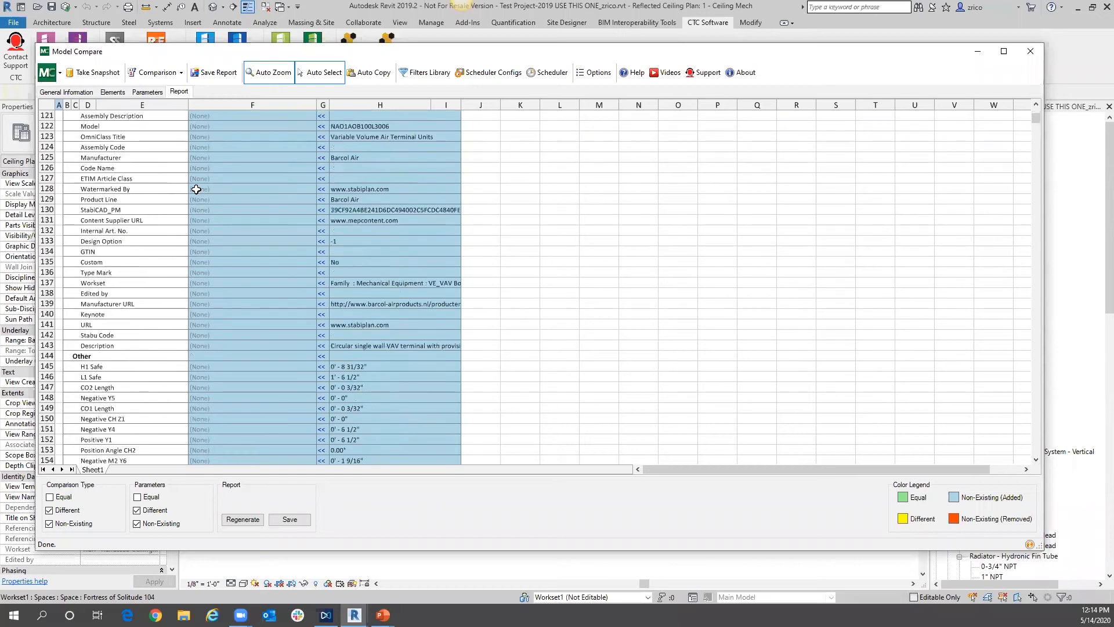
{"action": "scroll", "coordinate": [197, 190], "scroll_direction": "down", "scroll_amount": 10}
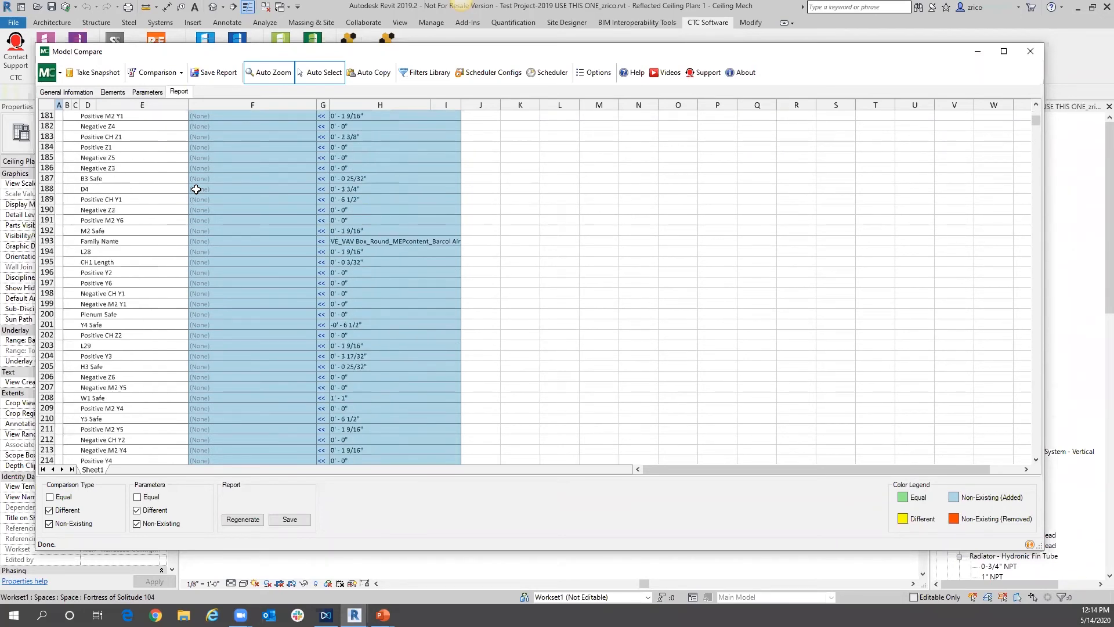
{"action": "scroll", "coordinate": [196, 189], "scroll_direction": "down", "scroll_amount": 3}
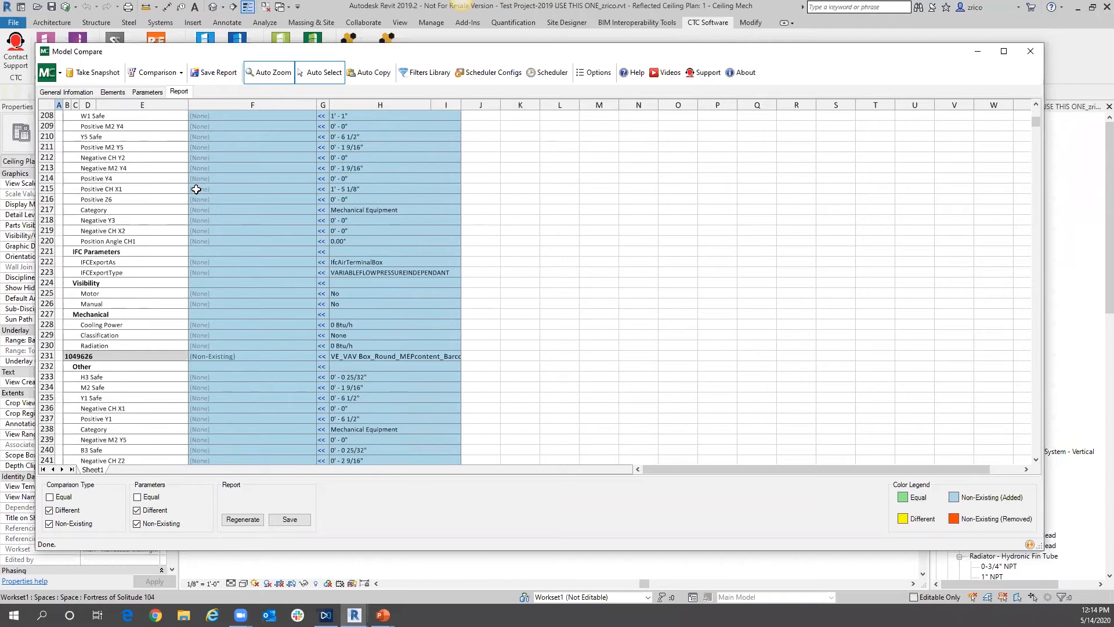
{"action": "scroll", "coordinate": [196, 189], "scroll_direction": "up", "scroll_amount": 12}
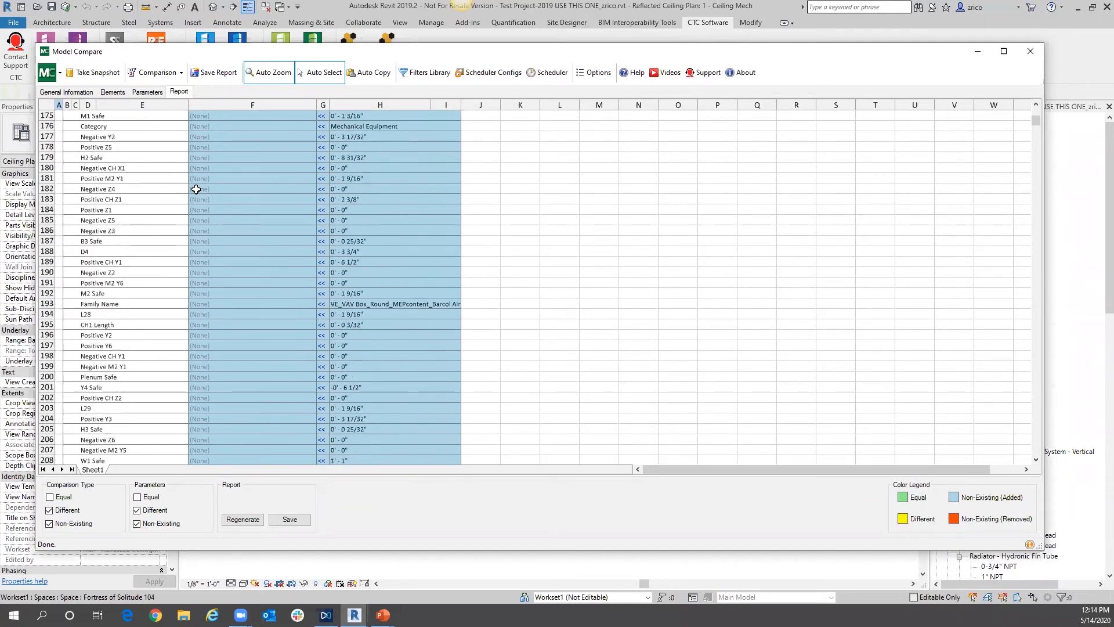
{"action": "scroll", "coordinate": [196, 189], "scroll_direction": "up", "scroll_amount": 5}
{"action": "scroll", "coordinate": [196, 189], "scroll_direction": "down", "scroll_amount": 11}
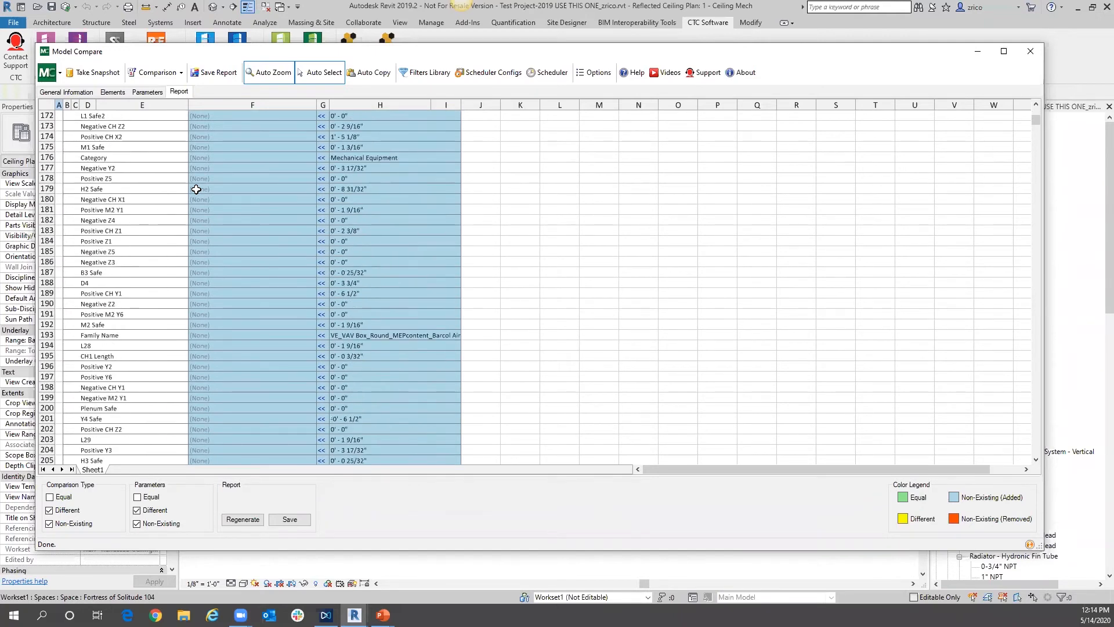
{"action": "scroll", "coordinate": [197, 189], "scroll_direction": "down", "scroll_amount": 6}
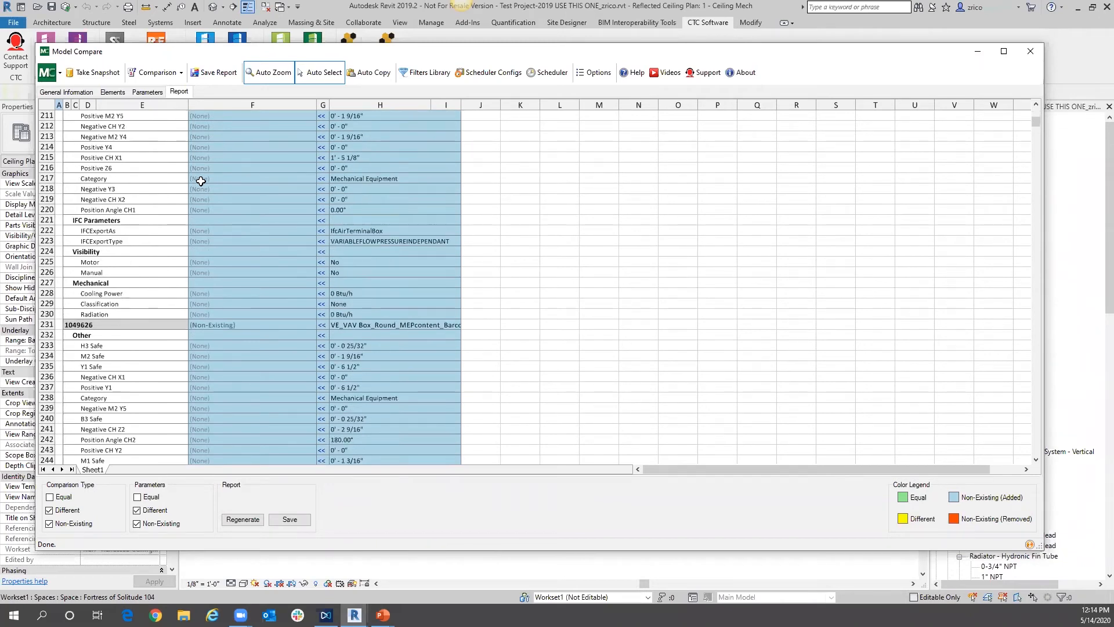
- Look through the parameters of the further added VAV box types under Mechanical Equipment
{"action": "scroll", "coordinate": [201, 181], "scroll_direction": "down", "scroll_amount": 9}
{"action": "scroll", "coordinate": [200, 181], "scroll_direction": "down", "scroll_amount": 16}
{"action": "scroll", "coordinate": [196, 181], "scroll_direction": "down", "scroll_amount": 20}
{"action": "scroll", "coordinate": [196, 181], "scroll_direction": "down", "scroll_amount": 20}
{"action": "scroll", "coordinate": [196, 180], "scroll_direction": "down", "scroll_amount": 20}
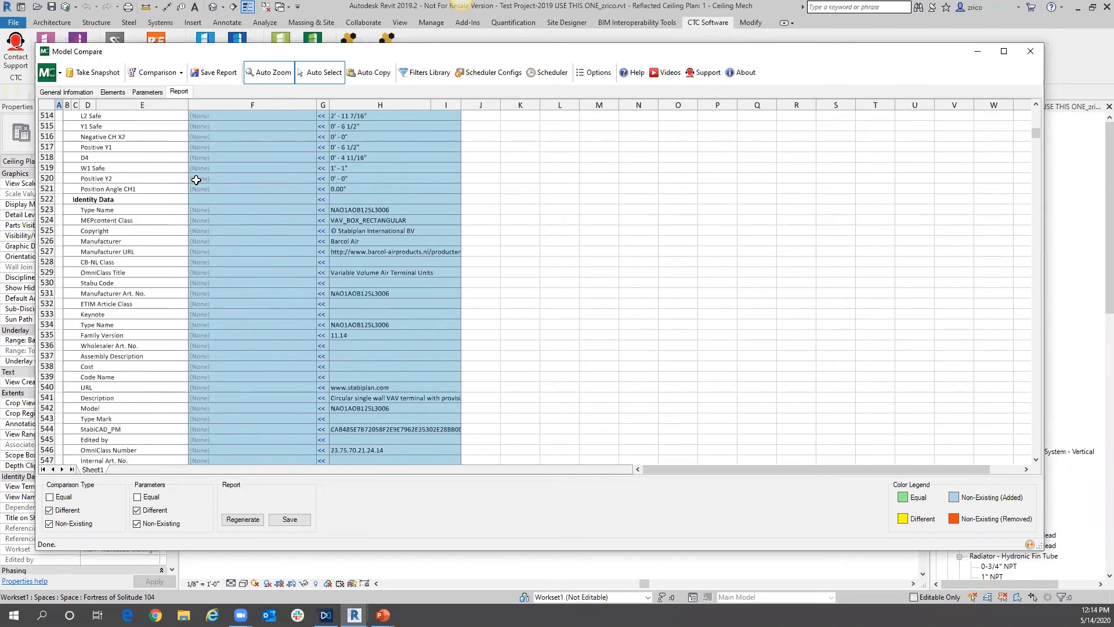
- Include Equal results in both the comparison type and the parameters considered for the report
{"action": "left_click", "coordinate": [137, 497]}
{"action": "left_click", "coordinate": [50, 498]}
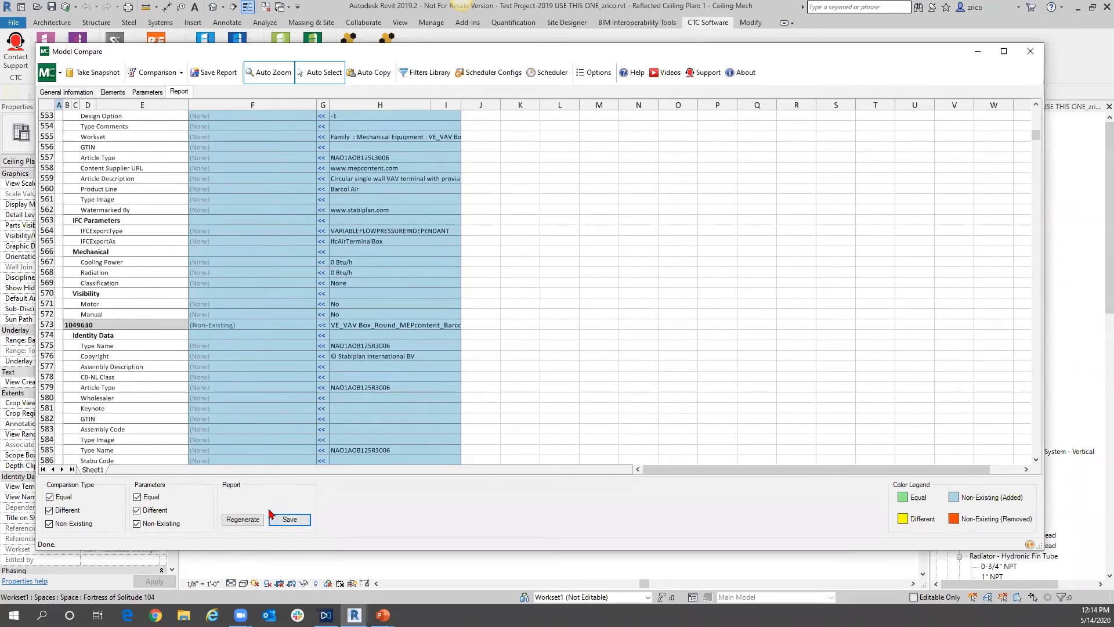
- Examine the report further down, covering the added 2' x 4' ACT System ceiling, HVAC Zones and Pipe Accessories
{"action": "scroll", "coordinate": [313, 308], "scroll_direction": "down", "scroll_amount": 20}
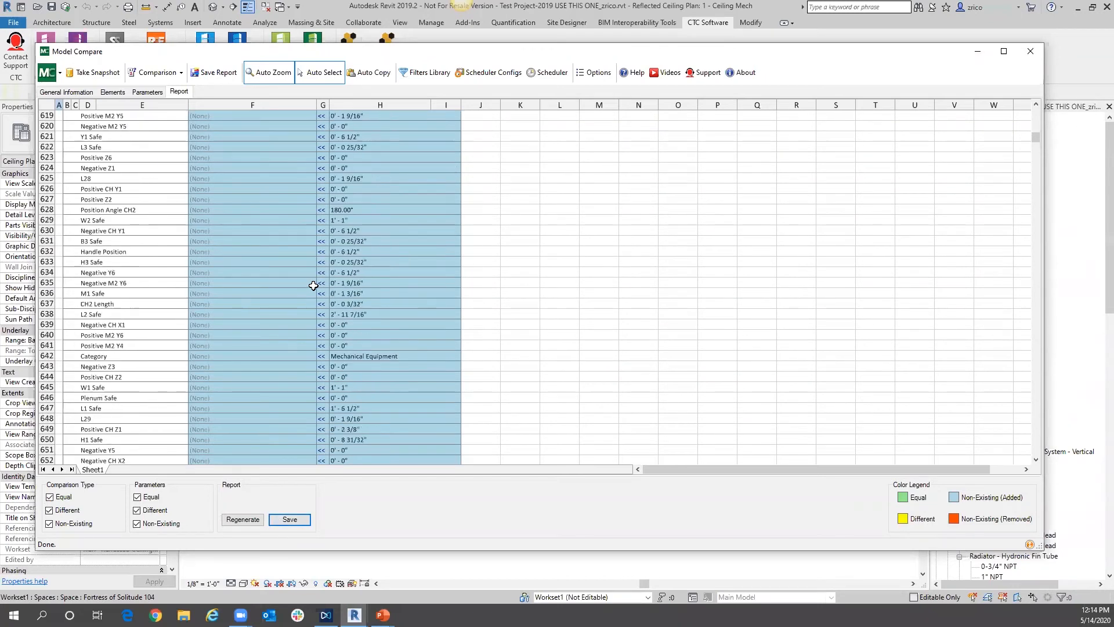
{"action": "scroll", "coordinate": [313, 286], "scroll_direction": "down", "scroll_amount": 8}
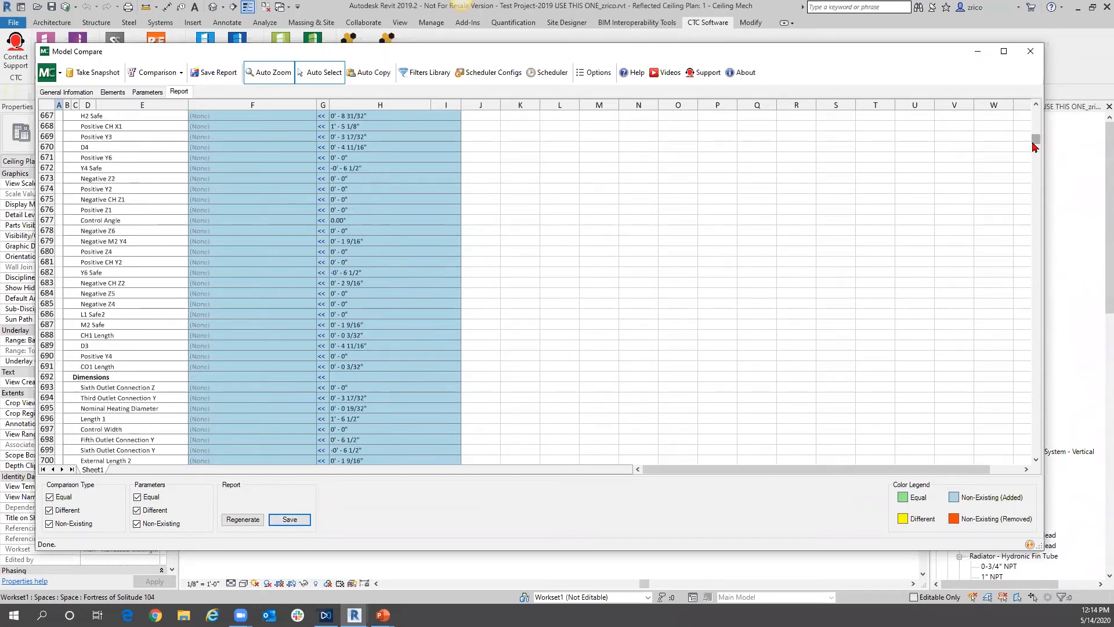
{"action": "left_click_drag", "start_coordinate": [1036, 148], "coordinate": [1040, 231]}
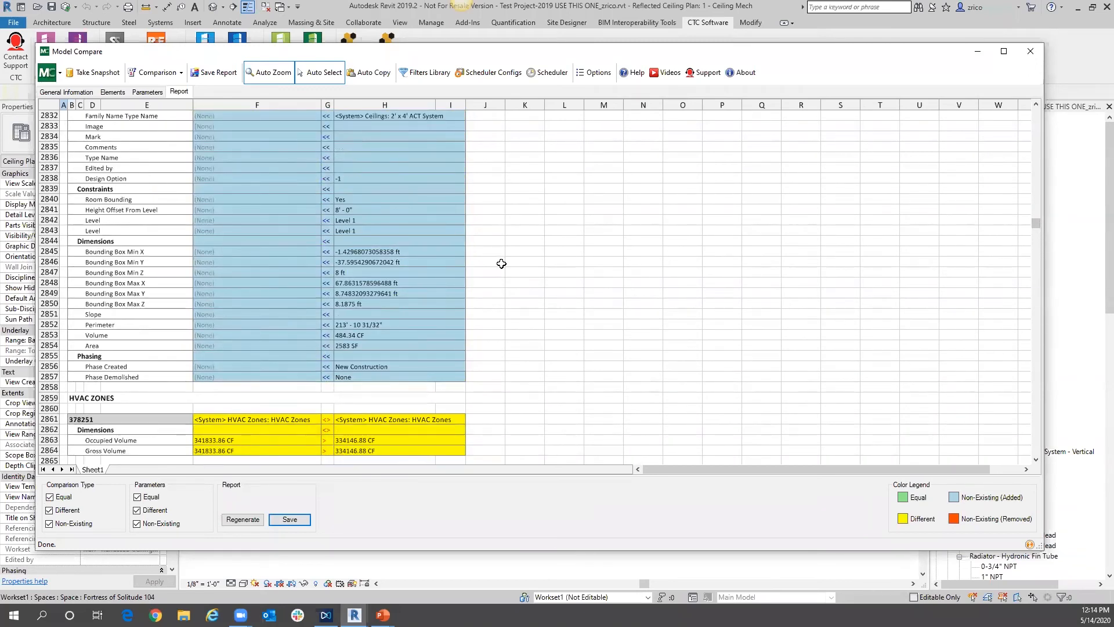
{"action": "scroll", "coordinate": [497, 264], "scroll_direction": "down", "scroll_amount": 6}
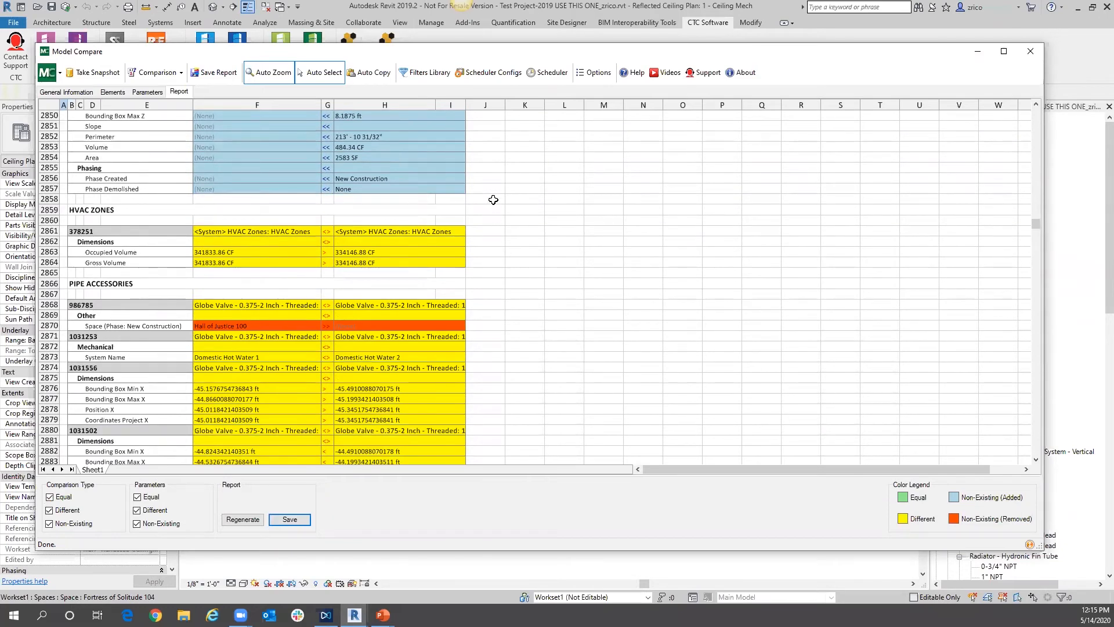
{"action": "scroll", "coordinate": [493, 199], "scroll_direction": "down", "scroll_amount": 1}
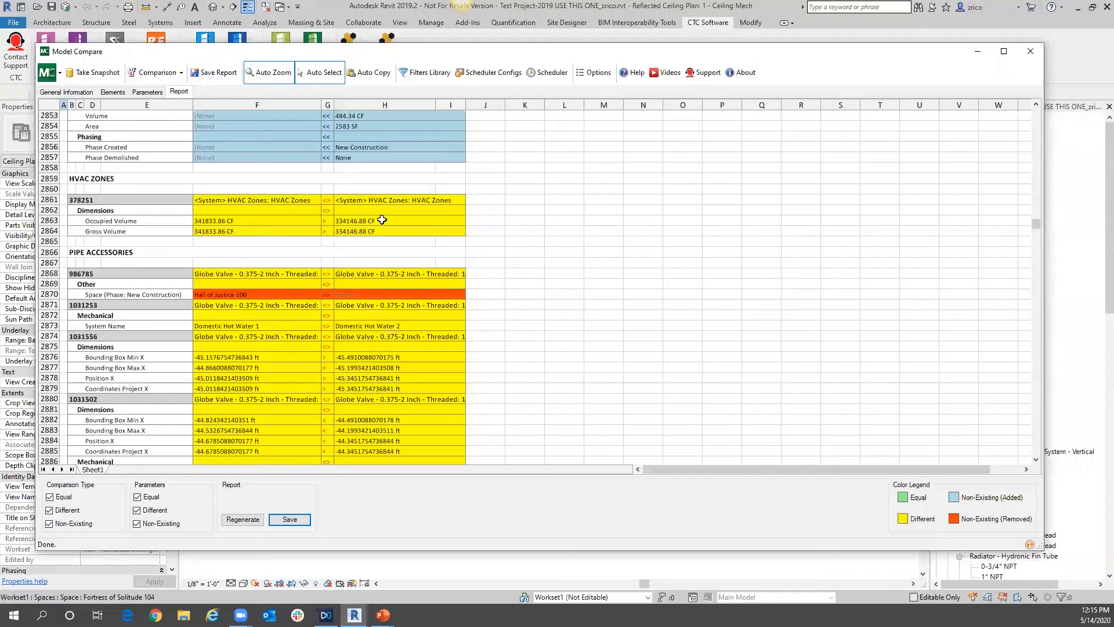
{"action": "scroll", "coordinate": [385, 250], "scroll_direction": "down", "scroll_amount": 2}
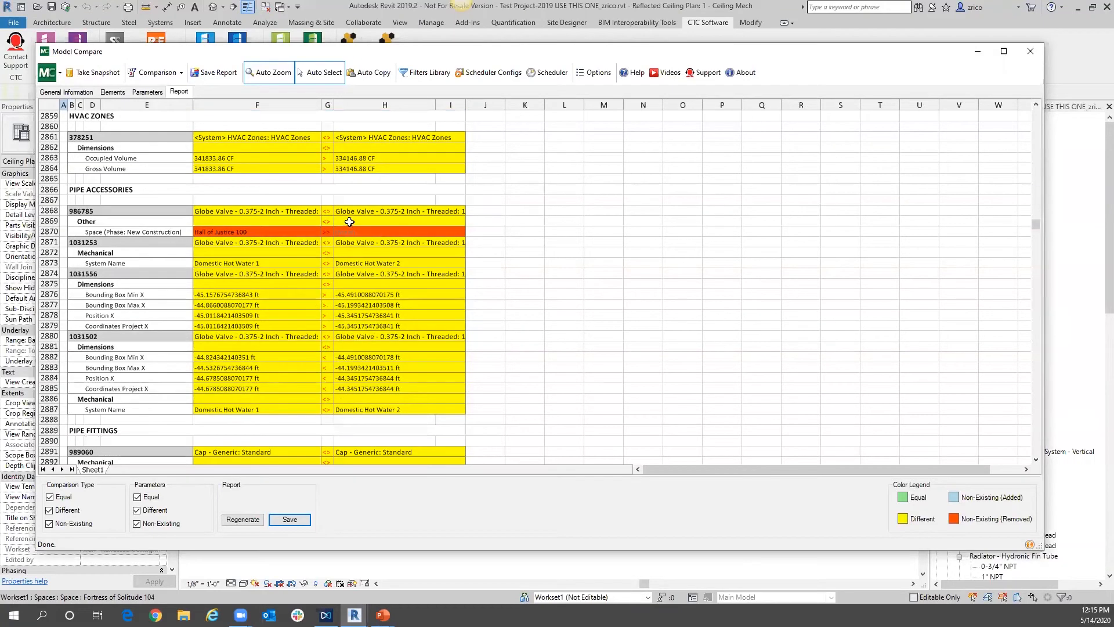
- Inspect the first globe valve's Space entry under Pipe Accessories, uncover the ceiling plan behind the report, and turn off Auto Select
{"action": "left_click", "coordinate": [372, 232]}
{"action": "left_click", "coordinate": [239, 233]}
{"action": "left_click", "coordinate": [144, 212]}
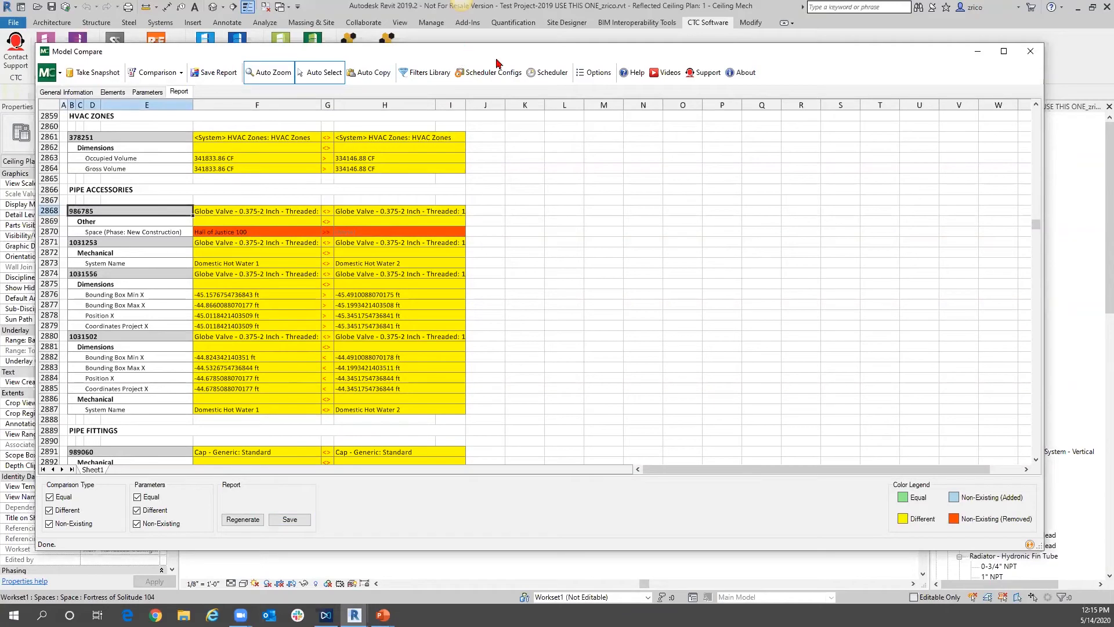
{"action": "left_click_drag", "start_coordinate": [255, 57], "coordinate": [674, 74]}
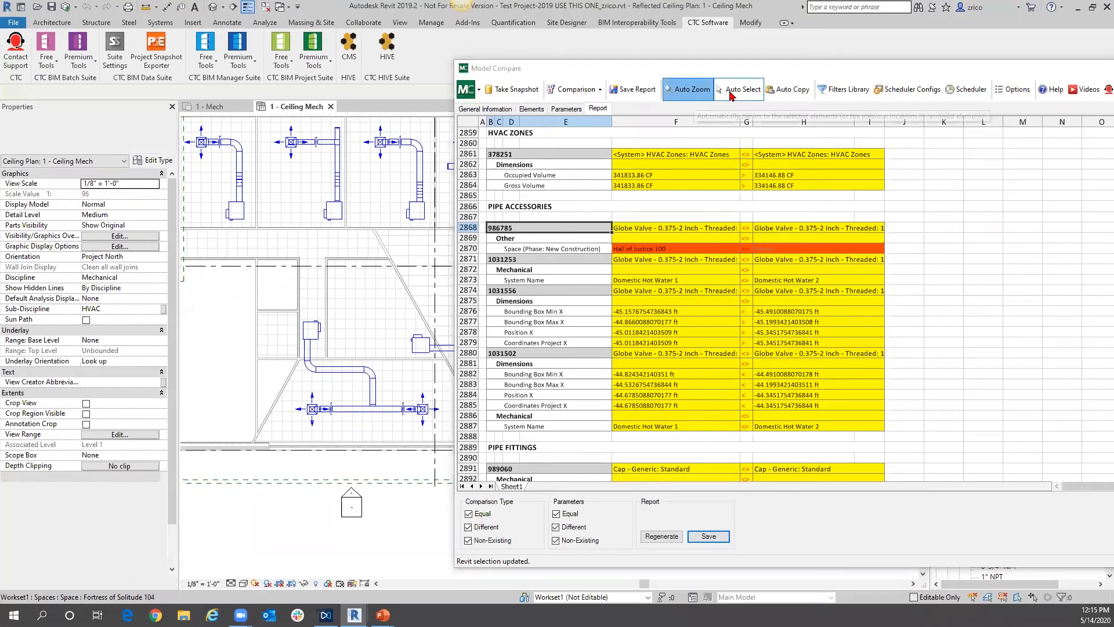
{"action": "left_click", "coordinate": [599, 247]}
{"action": "left_click", "coordinate": [657, 245]}
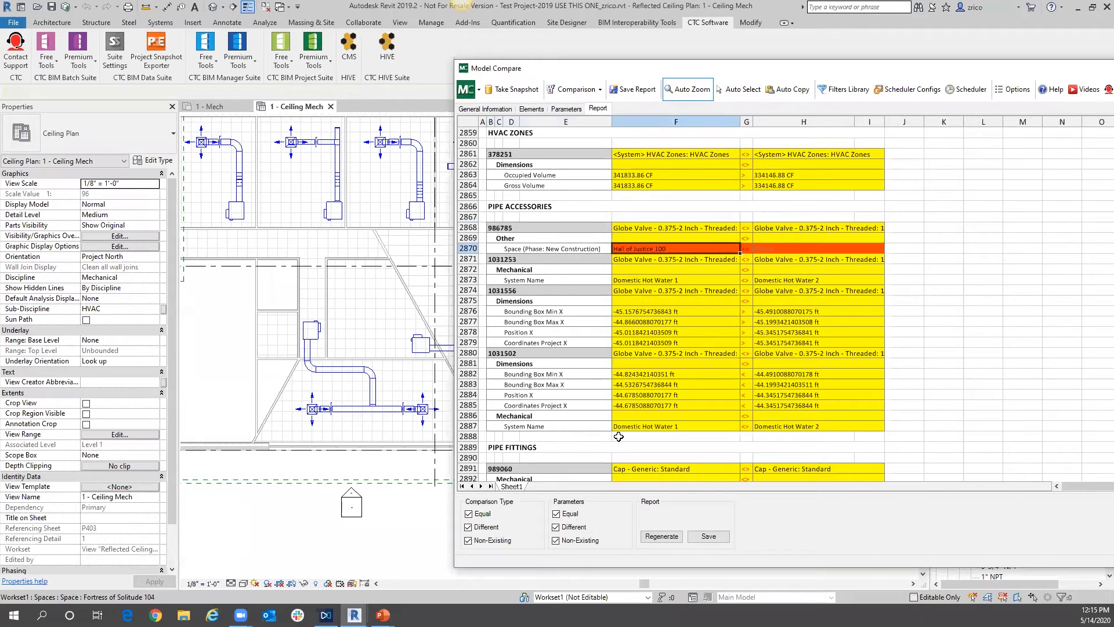
- Rebuild the comparison report with the equal items included and move the Model Compare window back over the model
{"action": "left_click", "coordinate": [563, 109]}
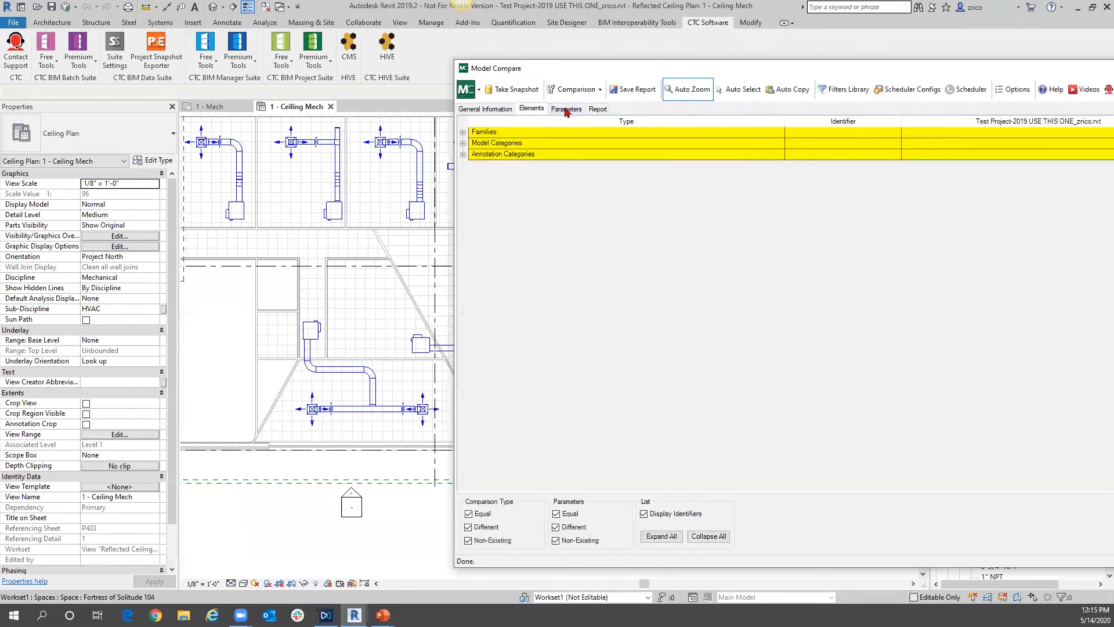
{"action": "left_click", "coordinate": [597, 109]}
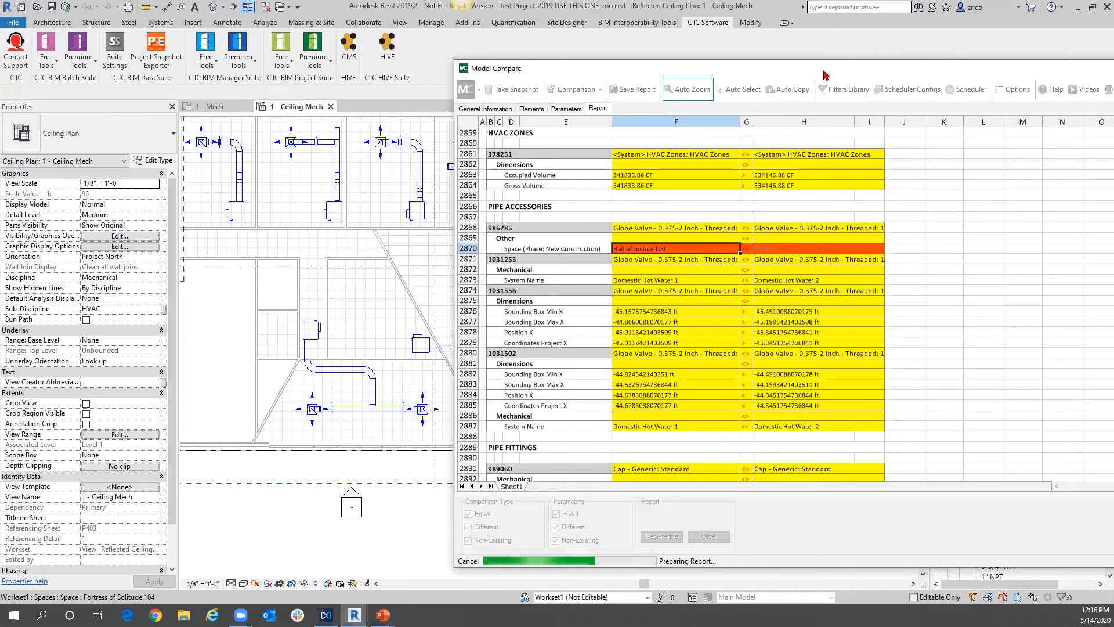
{"action": "left_click_drag", "start_coordinate": [825, 74], "coordinate": [428, 51]}
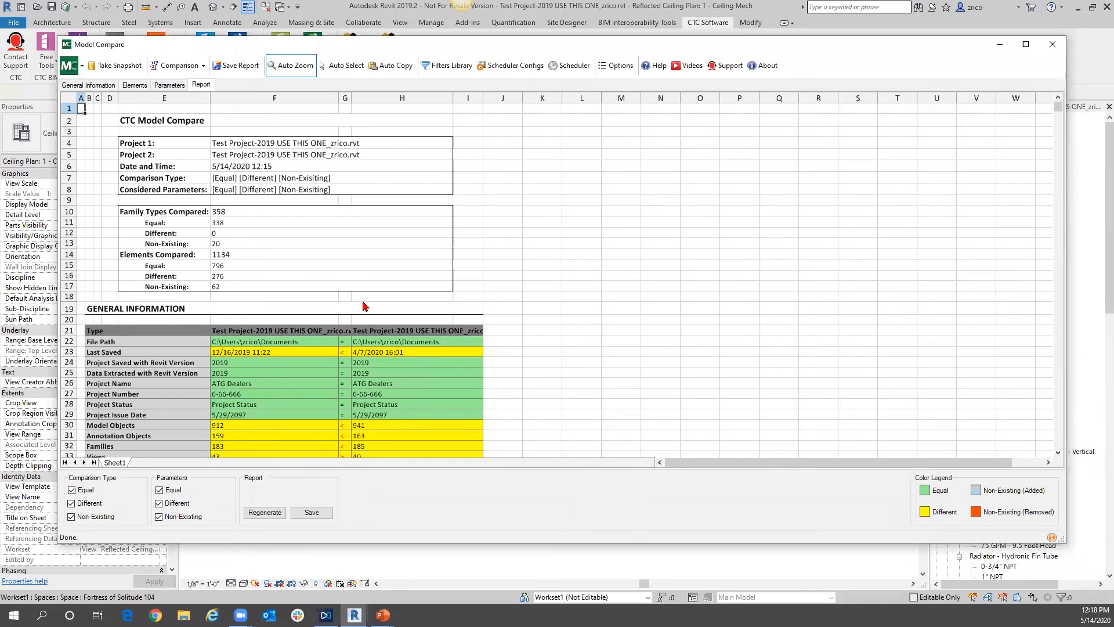
- Review the categories, data types and parameters available in the Filters Library, then close it without changes
{"action": "left_click", "coordinate": [432, 74]}
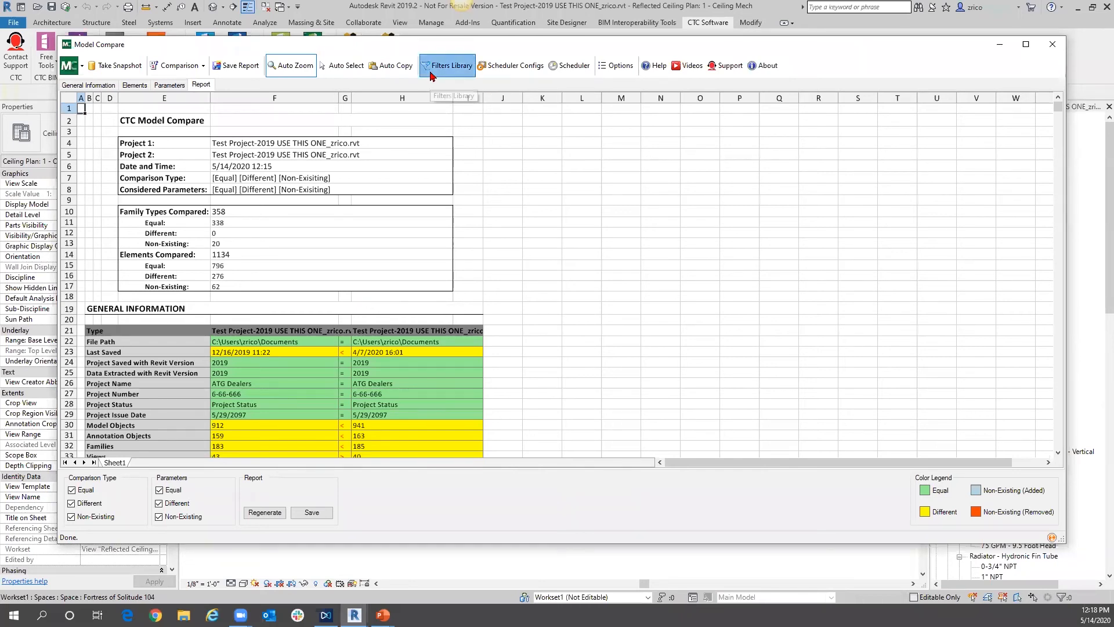
{"action": "scroll", "coordinate": [424, 264], "scroll_direction": "down", "scroll_amount": 3}
{"action": "scroll", "coordinate": [424, 263], "scroll_direction": "down", "scroll_amount": 3}
{"action": "left_click_drag", "start_coordinate": [443, 280], "coordinate": [454, 251]}
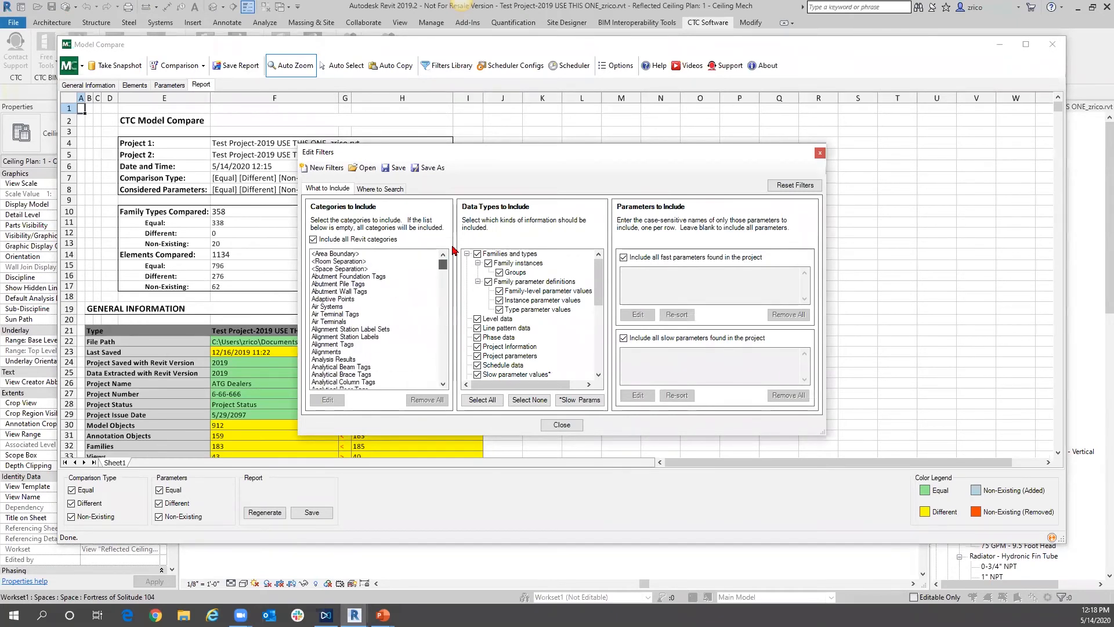
{"action": "mouse_move", "coordinate": [600, 270]}
{"action": "left_mouse_down"}
{"action": "mouse_move", "coordinate": [611, 357]}
{"action": "mouse_move", "coordinate": [604, 255]}
{"action": "left_mouse_up"}
{"action": "left_click", "coordinate": [820, 153]}
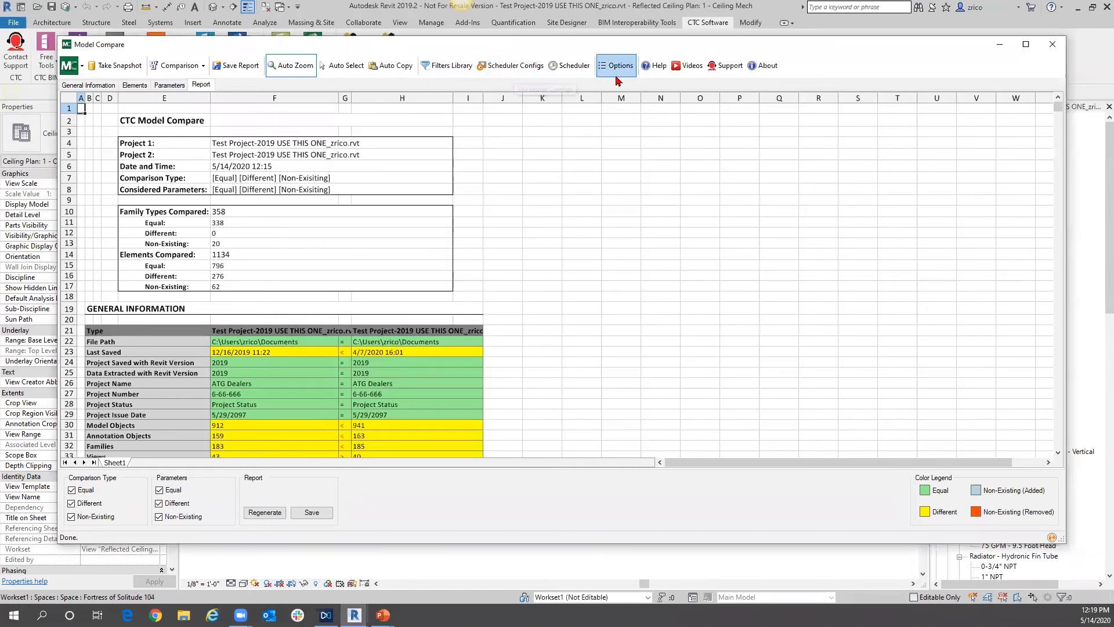
- In the scheduler configuration, add !Filename, Energy Settings, Project Address and Project Name to the snapshot file naming rules
{"action": "left_click", "coordinate": [529, 70]}
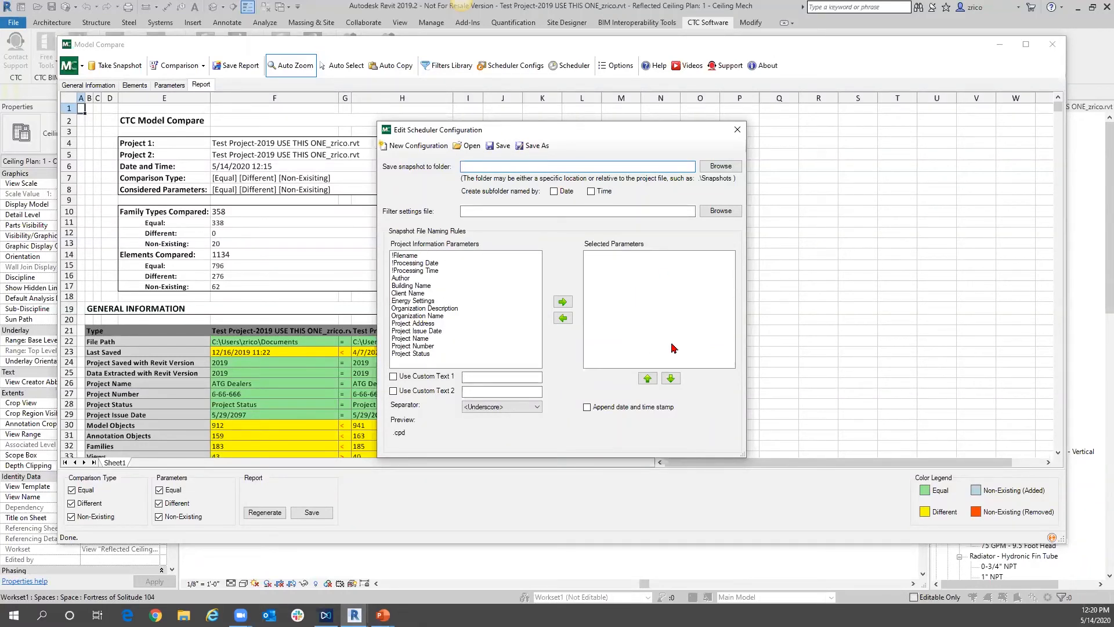
{"action": "left_click", "coordinate": [416, 256]}
{"action": "left_click", "coordinate": [563, 302]}
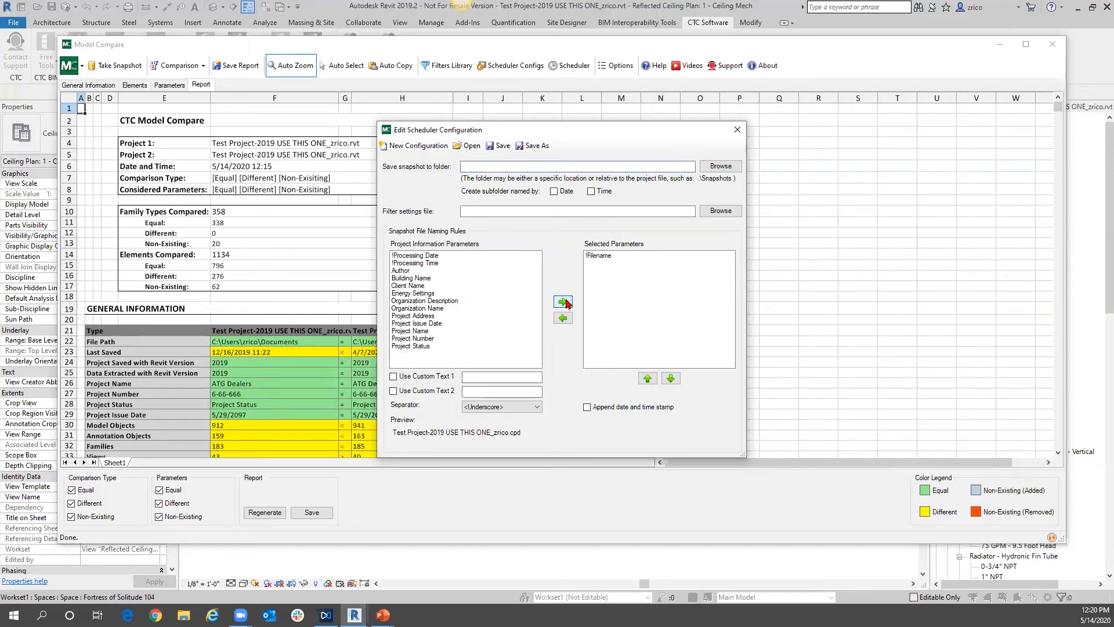
{"action": "left_click", "coordinate": [429, 293]}
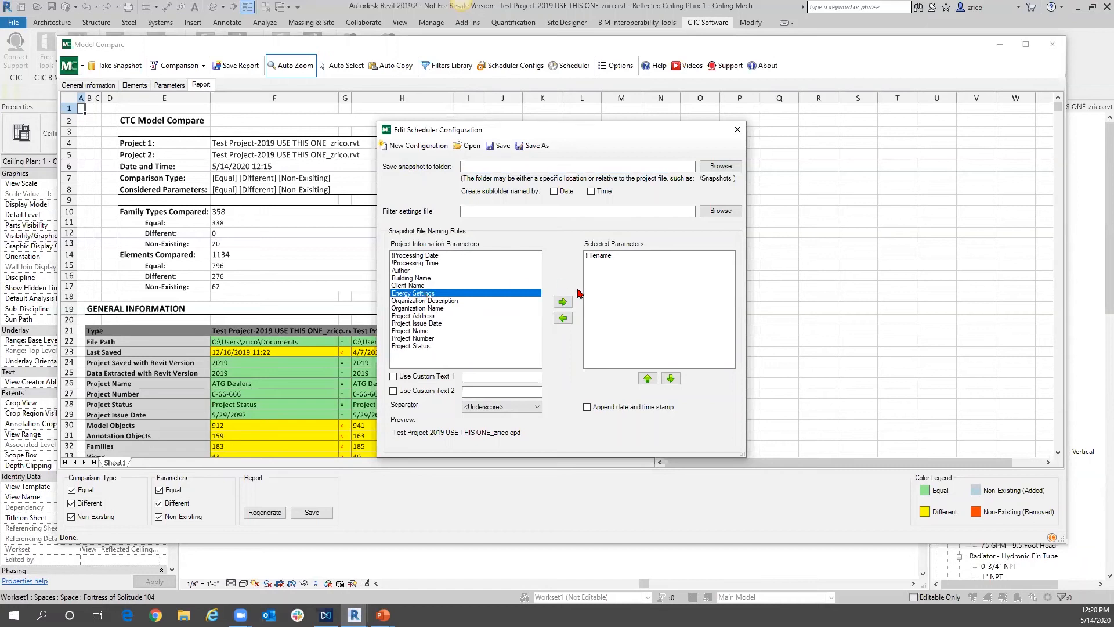
{"action": "left_click", "coordinate": [563, 301]}
{"action": "left_click", "coordinate": [429, 308]}
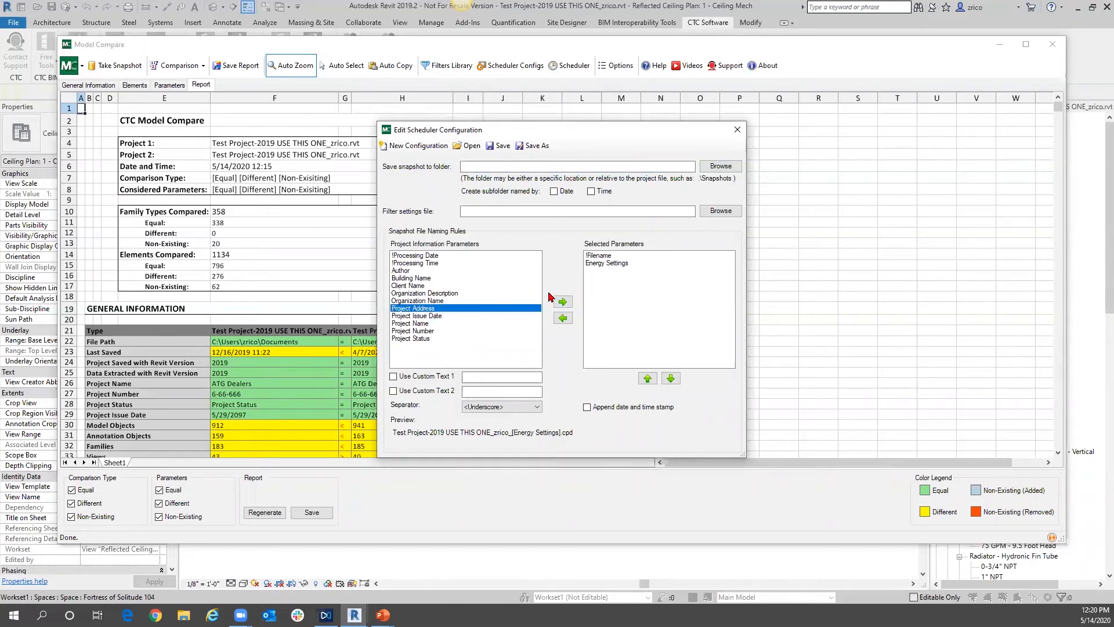
{"action": "left_click", "coordinate": [562, 302]}
{"action": "left_click", "coordinate": [414, 316]}
{"action": "left_click", "coordinate": [560, 302]}
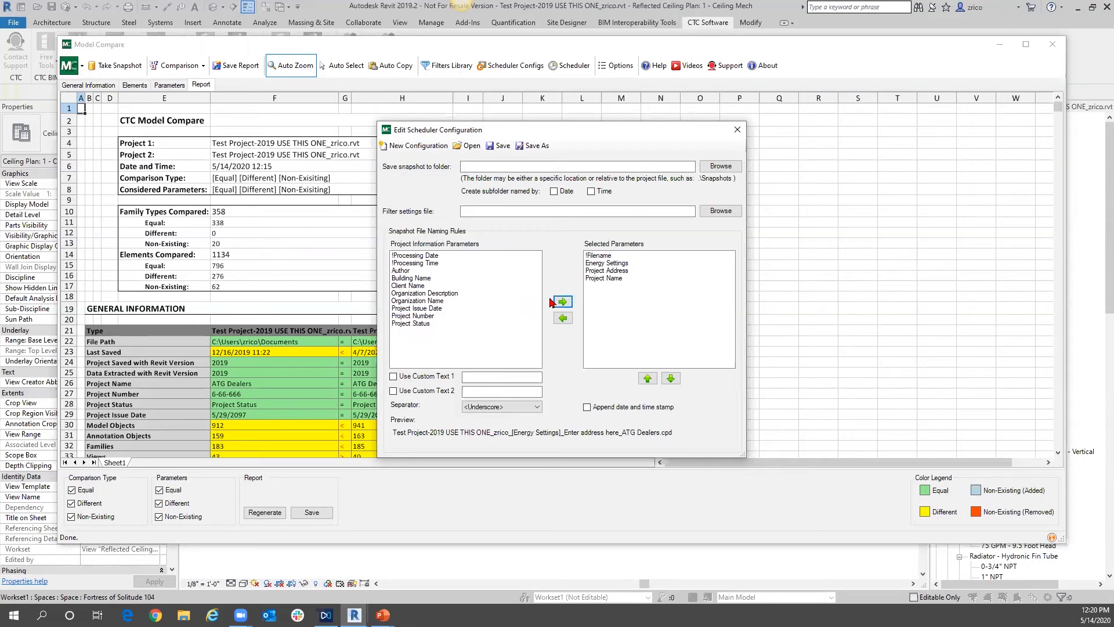
- Move Project Name up in the selected naming parameters so that it directly follows !Filename
{"action": "left_click", "coordinate": [603, 278]}
{"action": "left_click", "coordinate": [648, 378]}
{"action": "left_click", "coordinate": [647, 378]}
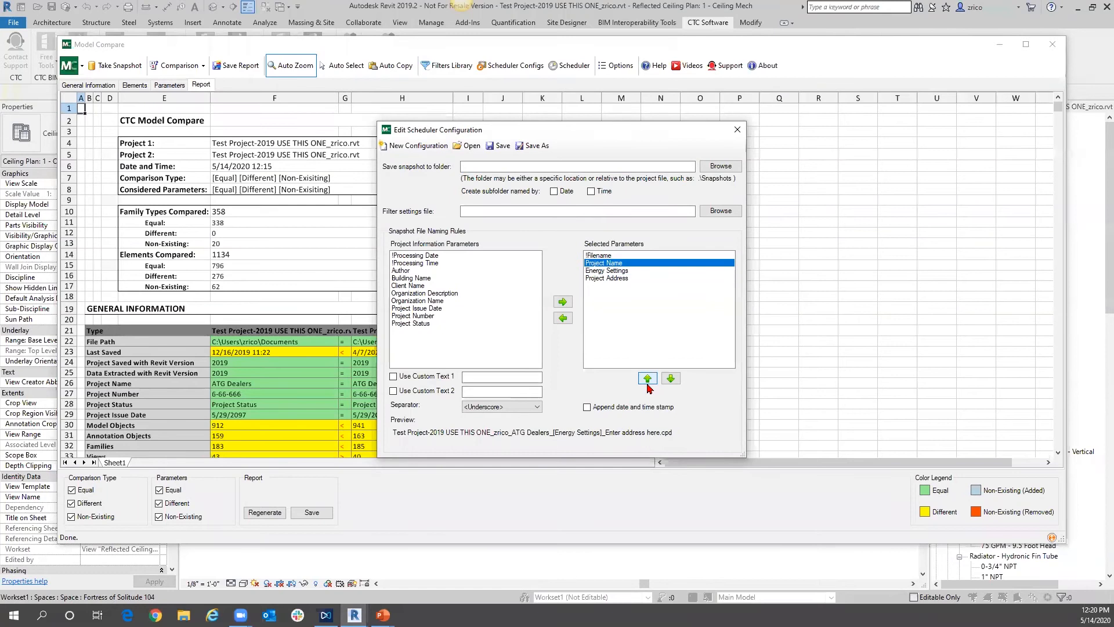
- Remove Energy Settings from the snapshot naming parameters and add Project Number at the end
{"action": "left_click", "coordinate": [629, 271]}
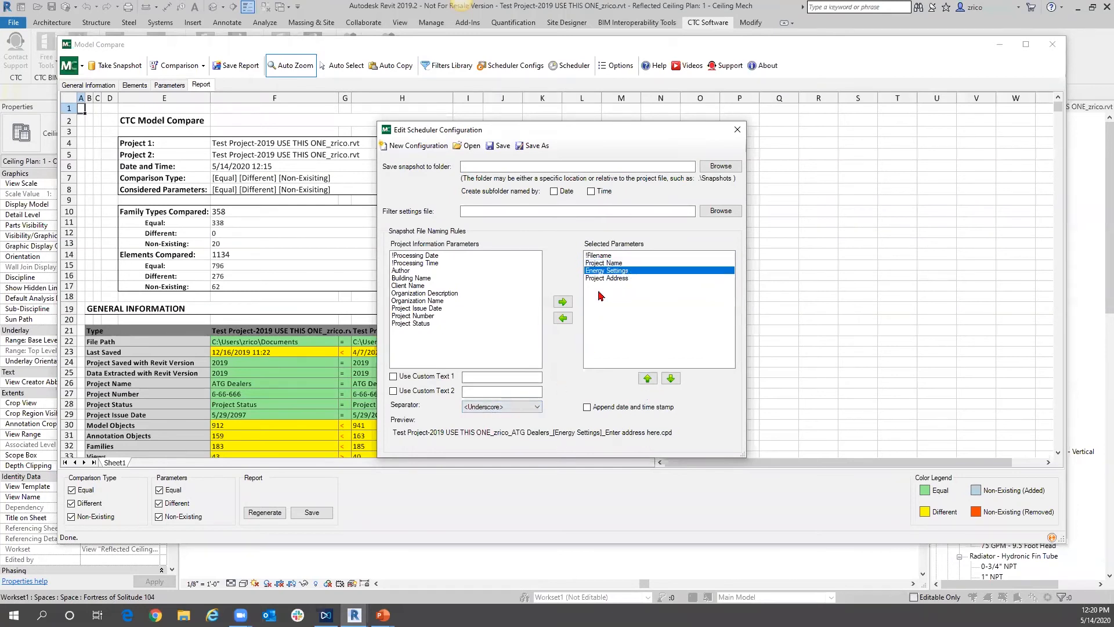
{"action": "left_click", "coordinate": [562, 318]}
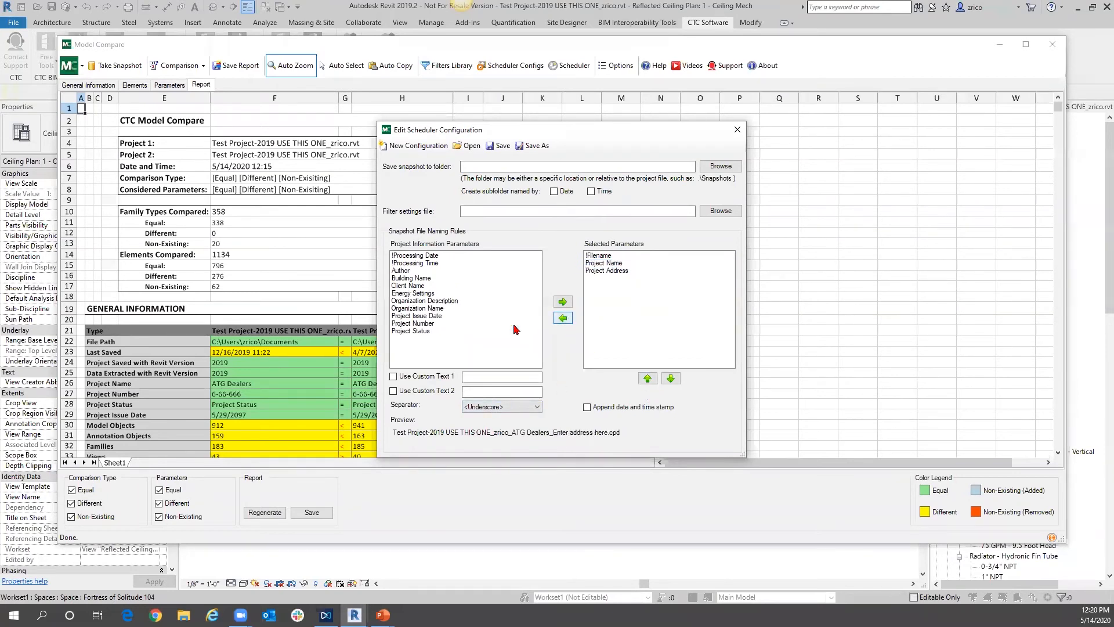
{"action": "left_click", "coordinate": [430, 324]}
{"action": "left_click", "coordinate": [562, 302]}
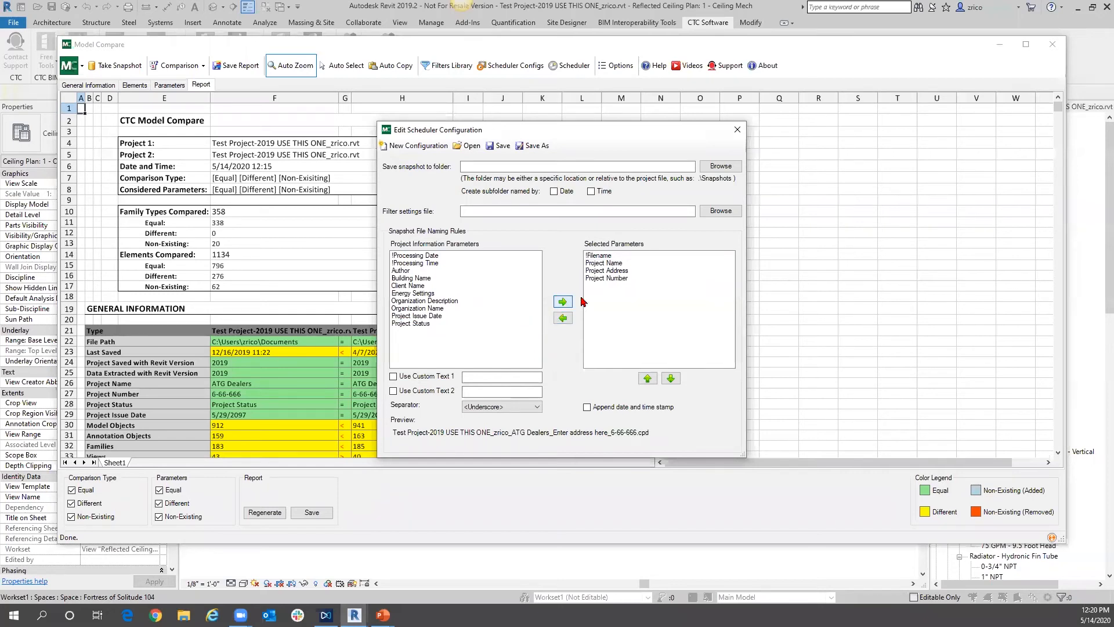
- Move Project Number up in the selected naming parameters so that it directly precedes Project Address
{"action": "left_click", "coordinate": [621, 271]}
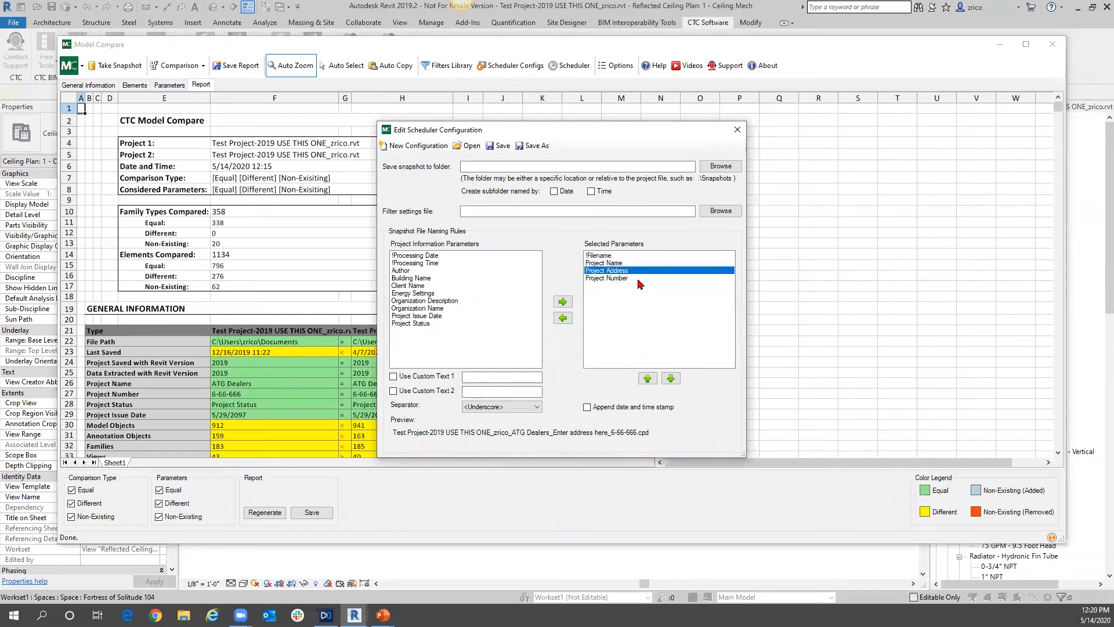
{"action": "left_click", "coordinate": [632, 278]}
{"action": "left_click", "coordinate": [648, 378]}
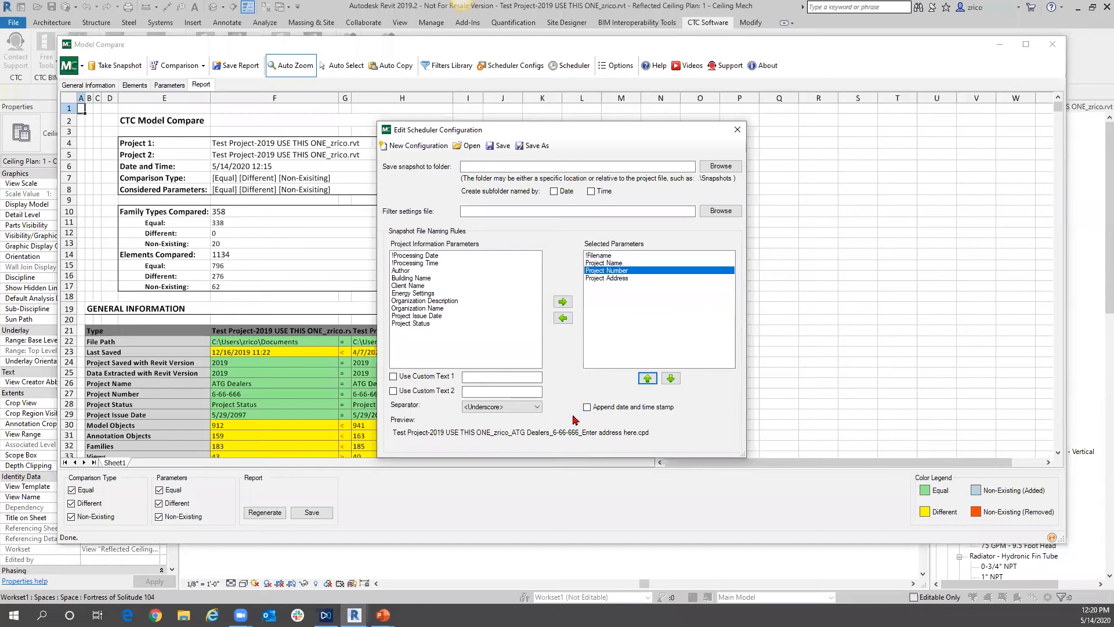
- Try the Hyphen and Space separators for the snapshot file name, and set the separator back to Underscore
{"action": "left_click", "coordinate": [498, 409]}
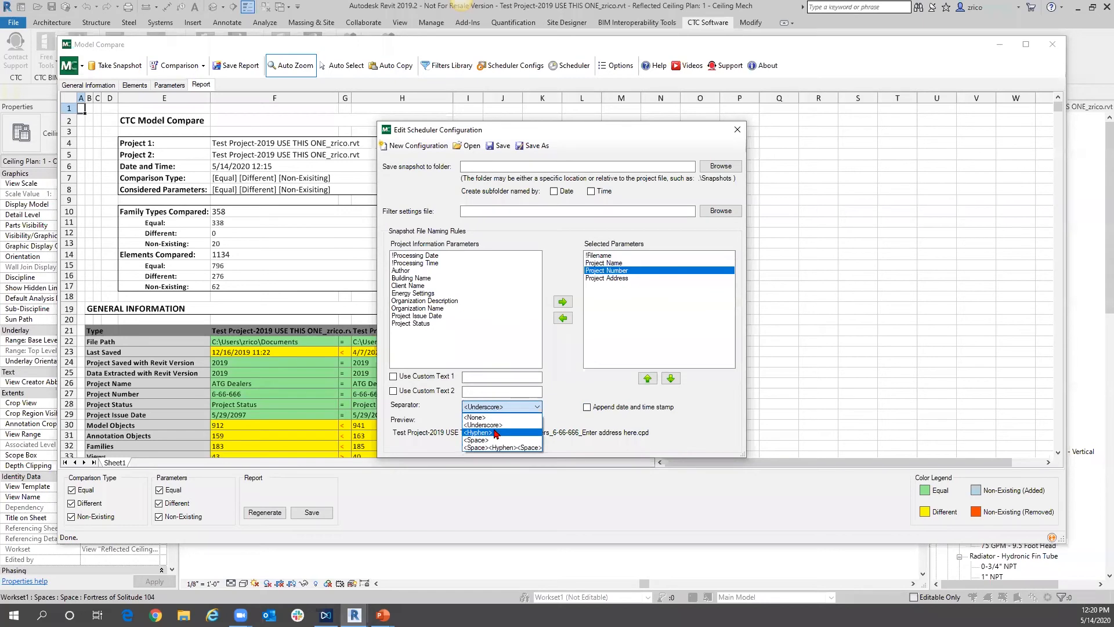
{"action": "left_click", "coordinate": [496, 432]}
{"action": "left_click", "coordinate": [506, 407]}
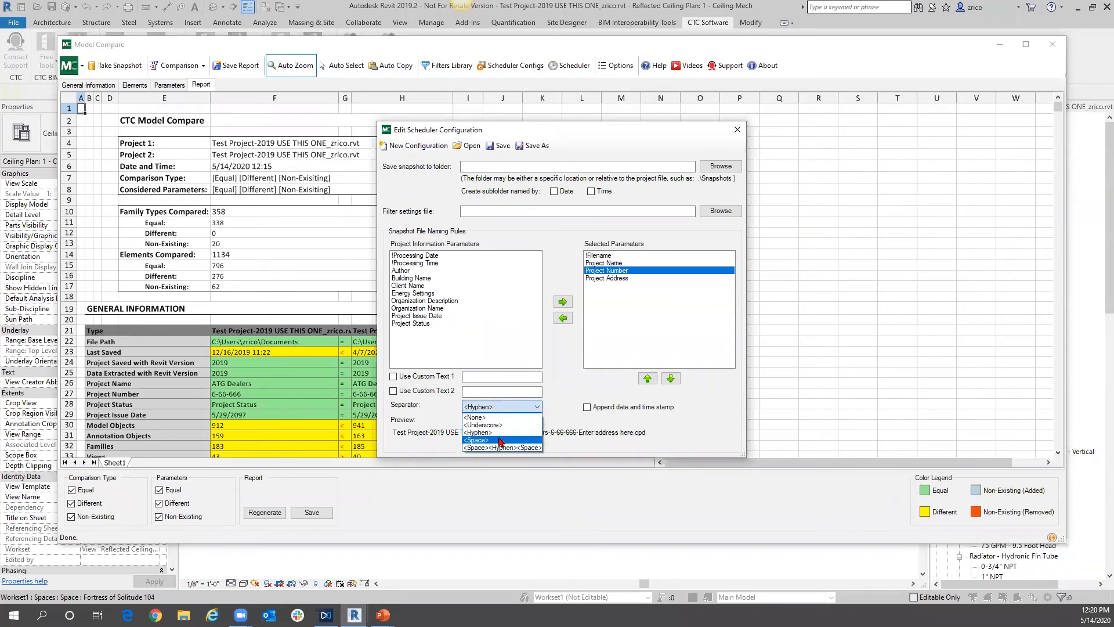
{"action": "left_click", "coordinate": [510, 440]}
{"action": "left_click", "coordinate": [510, 407]}
{"action": "left_click", "coordinate": [508, 425]}
- Turn the appended date and time stamp on and off again, and close the scheduler configuration without saving the changes
{"action": "left_click", "coordinate": [636, 407]}
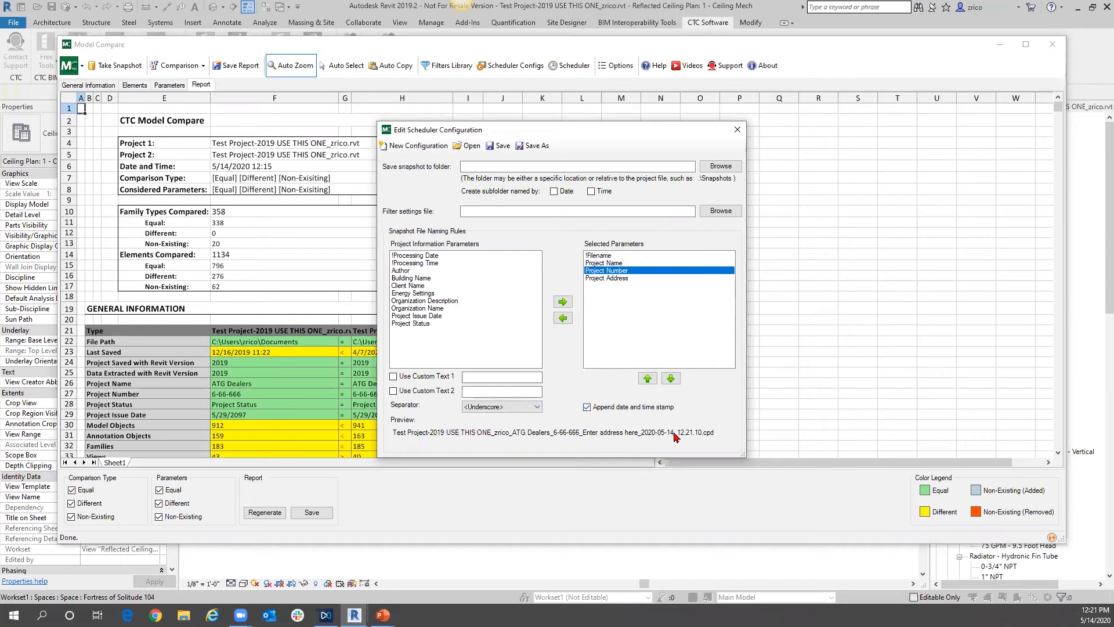
{"action": "key", "text": "ctrl"}
{"action": "key", "text": "ctrl"}
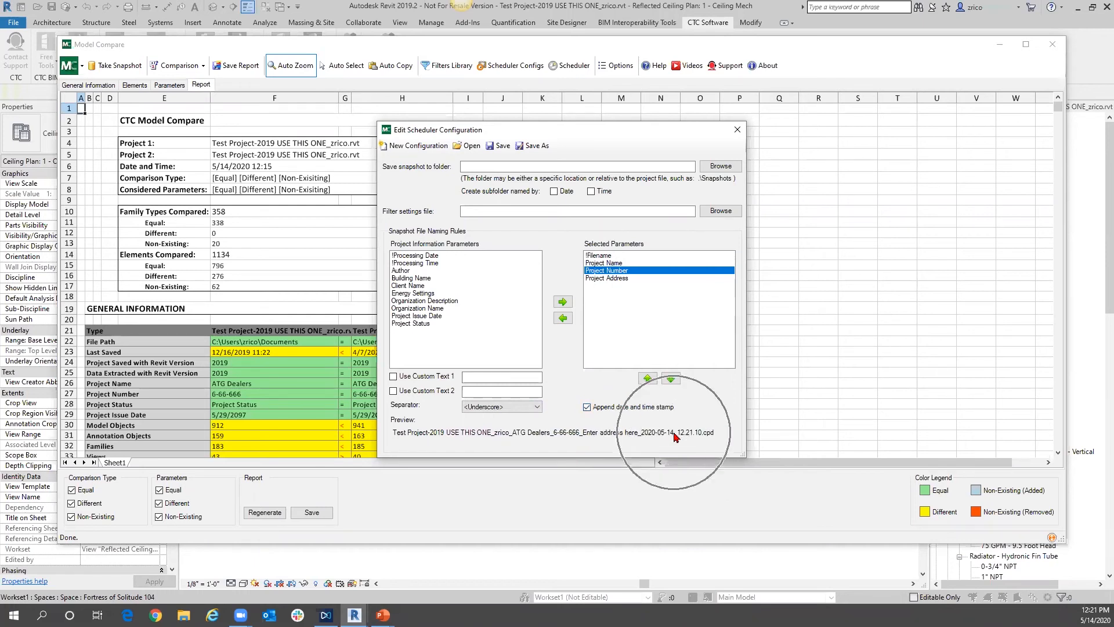
{"action": "left_click", "coordinate": [587, 408]}
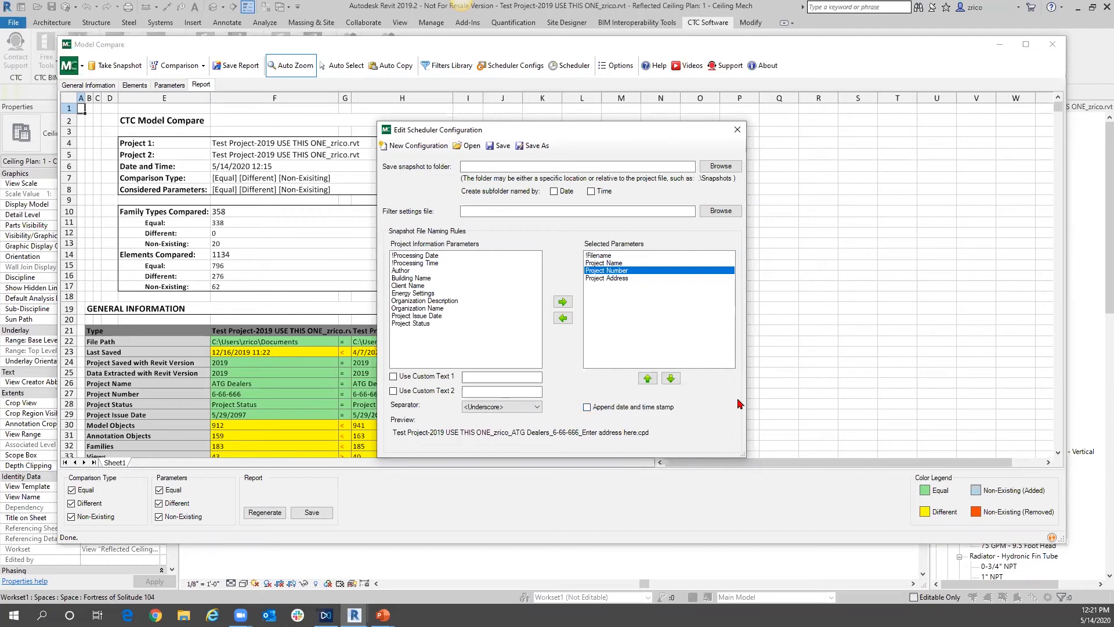
{"action": "left_click", "coordinate": [737, 129]}
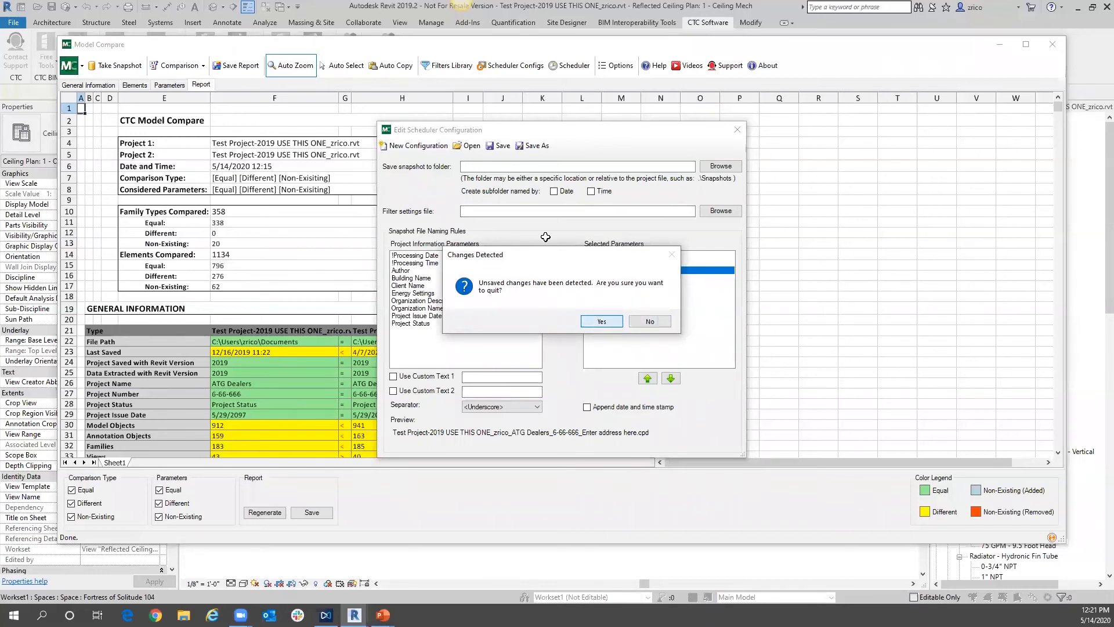
{"action": "left_click", "coordinate": [602, 321]}
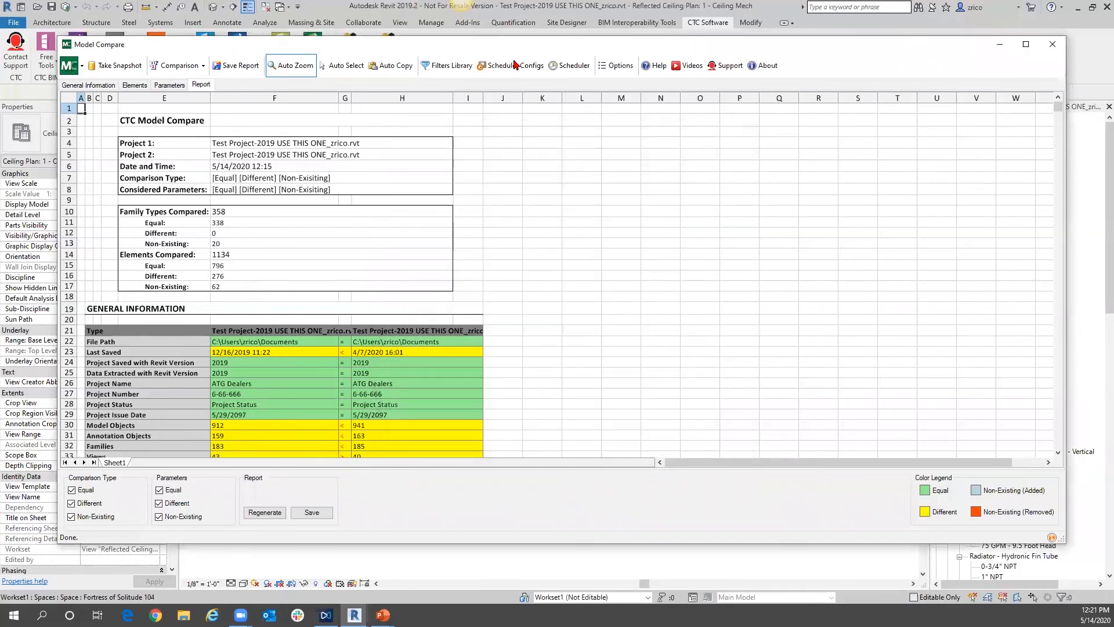
- Open the Scheduler, dismiss its task editing instructions with the option not to show them again, and start a new scheduled task
{"action": "left_click", "coordinate": [555, 60]}
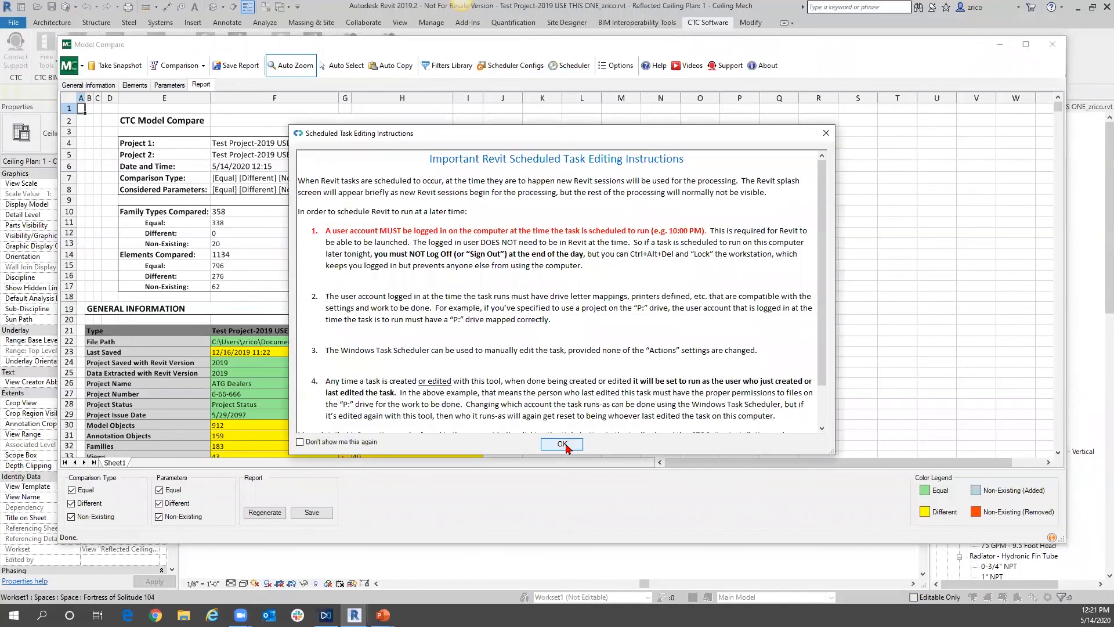
{"action": "left_click", "coordinate": [299, 443]}
{"action": "left_click", "coordinate": [563, 444]}
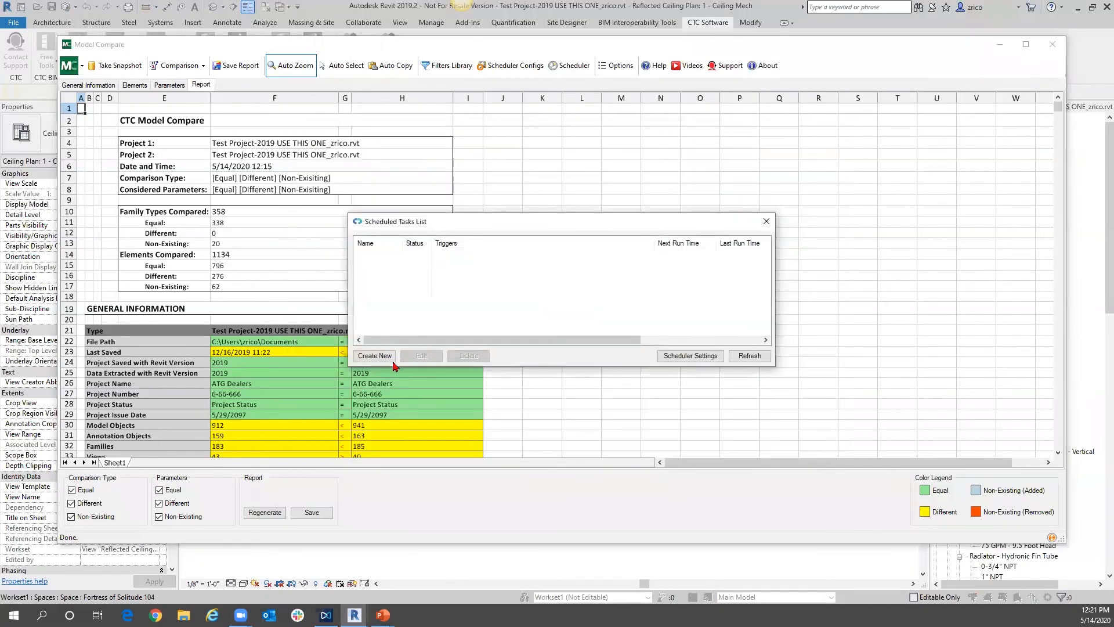
{"action": "left_click", "coordinate": [385, 357]}
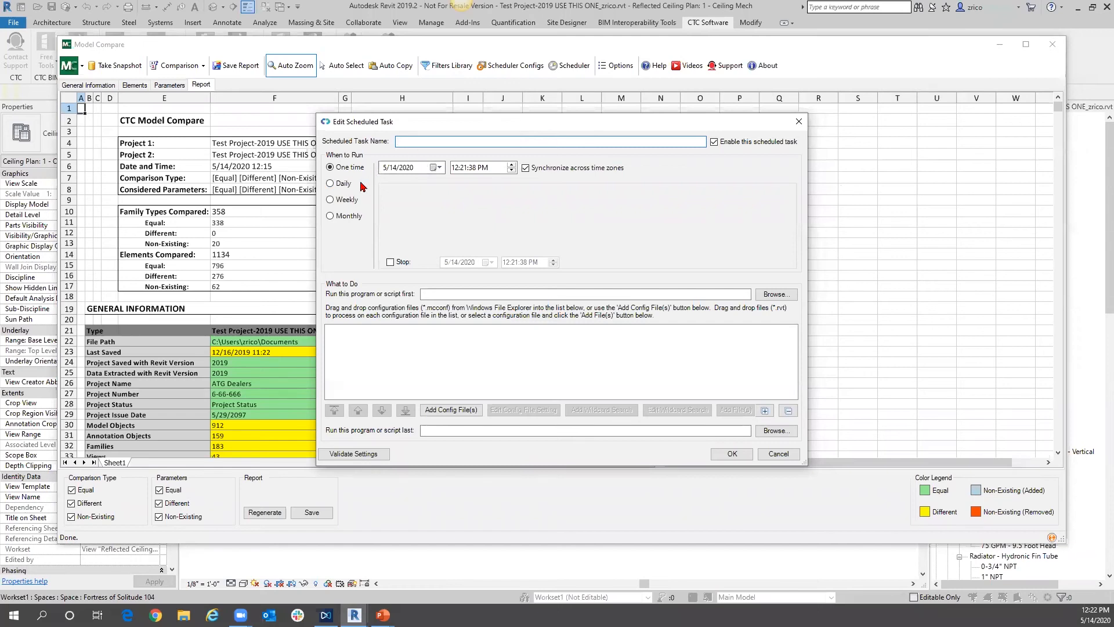
- Try the daily recurrence, and set the task to run every 6 weeks on Sunday, Monday and Tuesday
{"action": "left_click", "coordinate": [340, 187]}
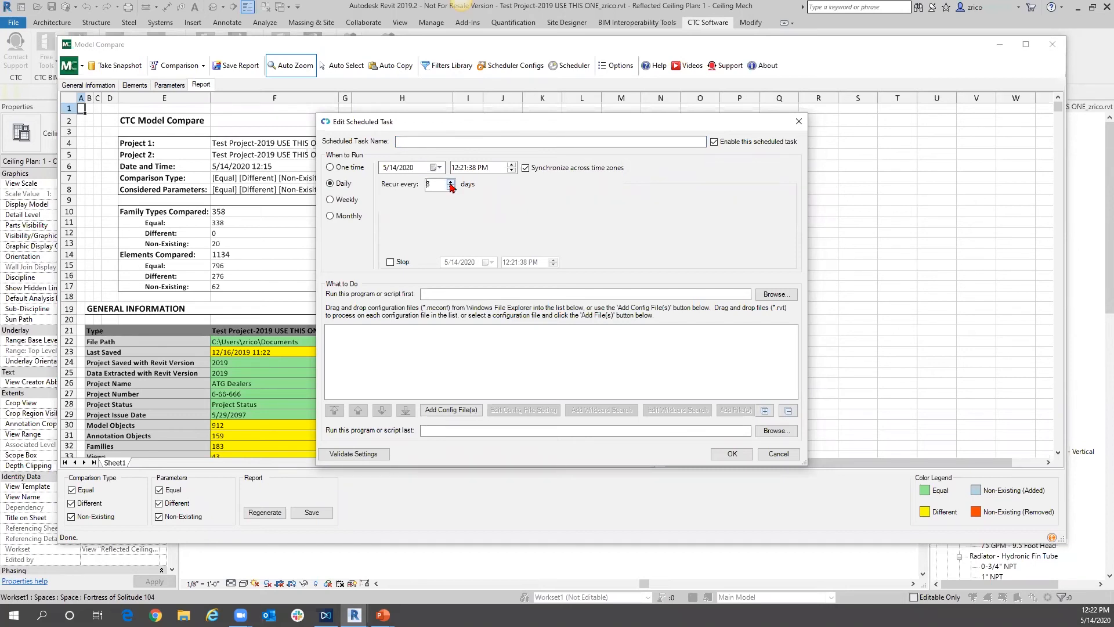
{"action": "left_click", "coordinate": [347, 200]}
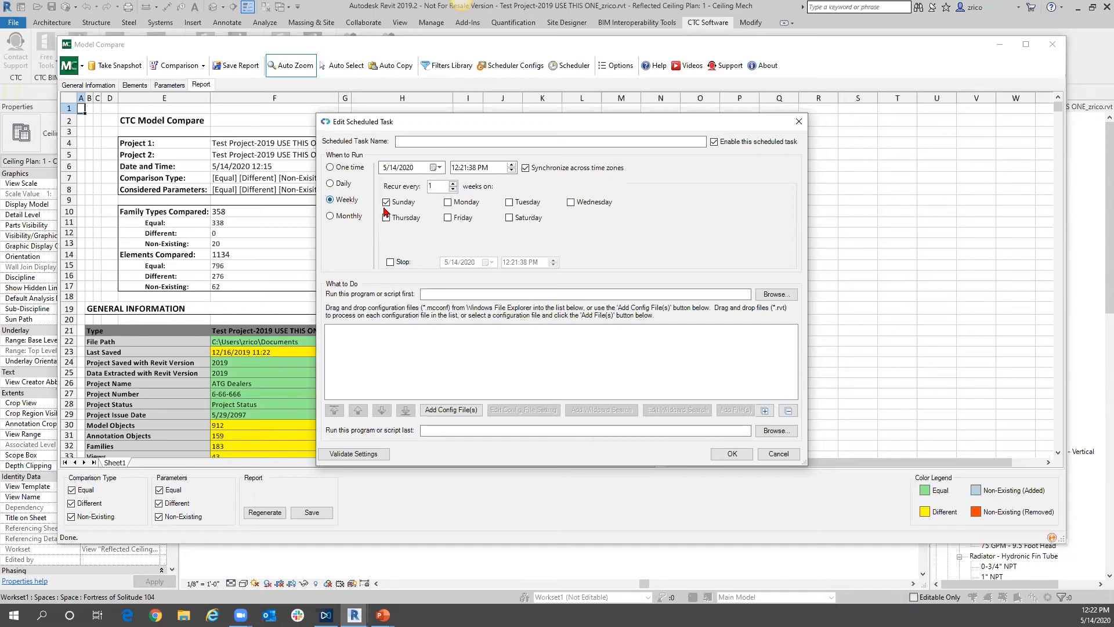
{"action": "left_click", "coordinate": [455, 204]}
{"action": "left_click", "coordinate": [509, 202]}
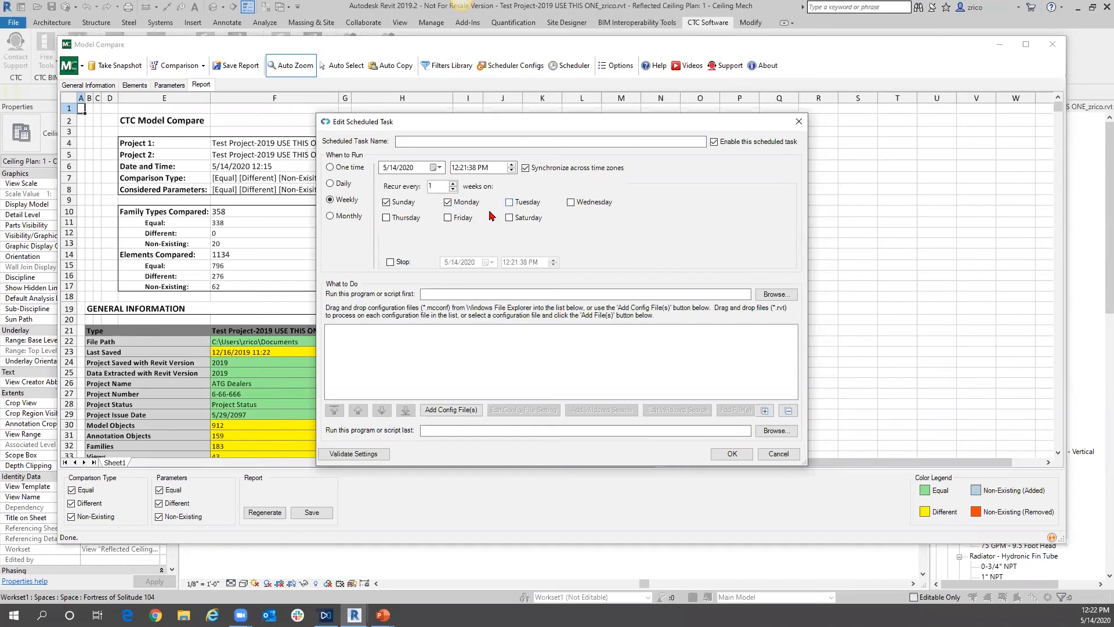
{"action": "left_click", "coordinate": [453, 183]}
- Enable a stop date for the scheduled task and set it to 10/21/2020 at 1:21:38 PM
{"action": "left_click", "coordinate": [391, 262]}
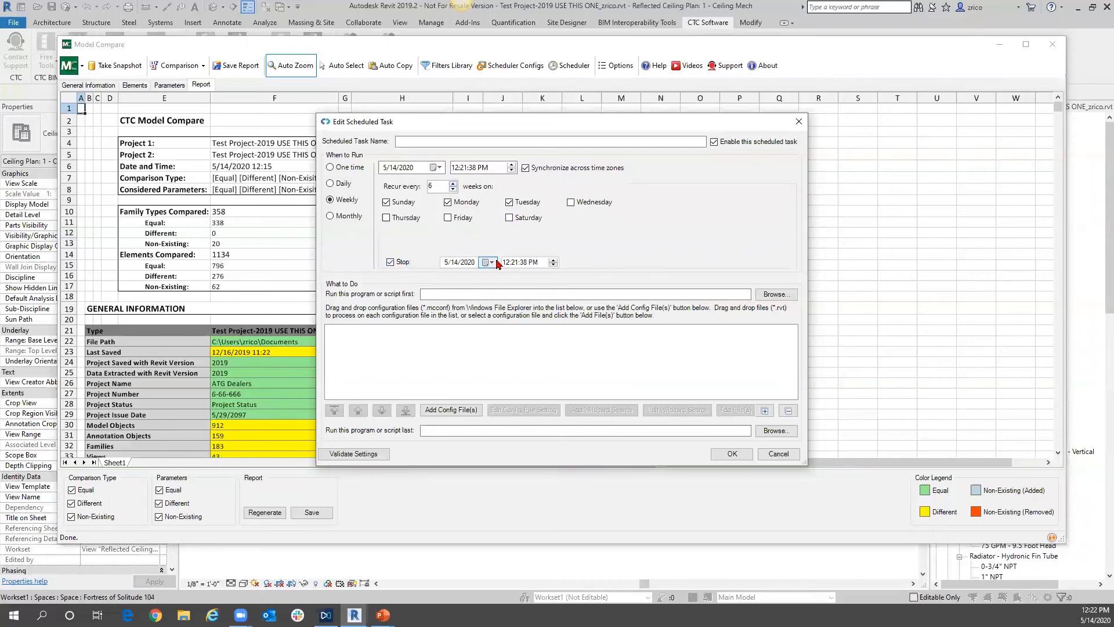
{"action": "left_click", "coordinate": [493, 263]}
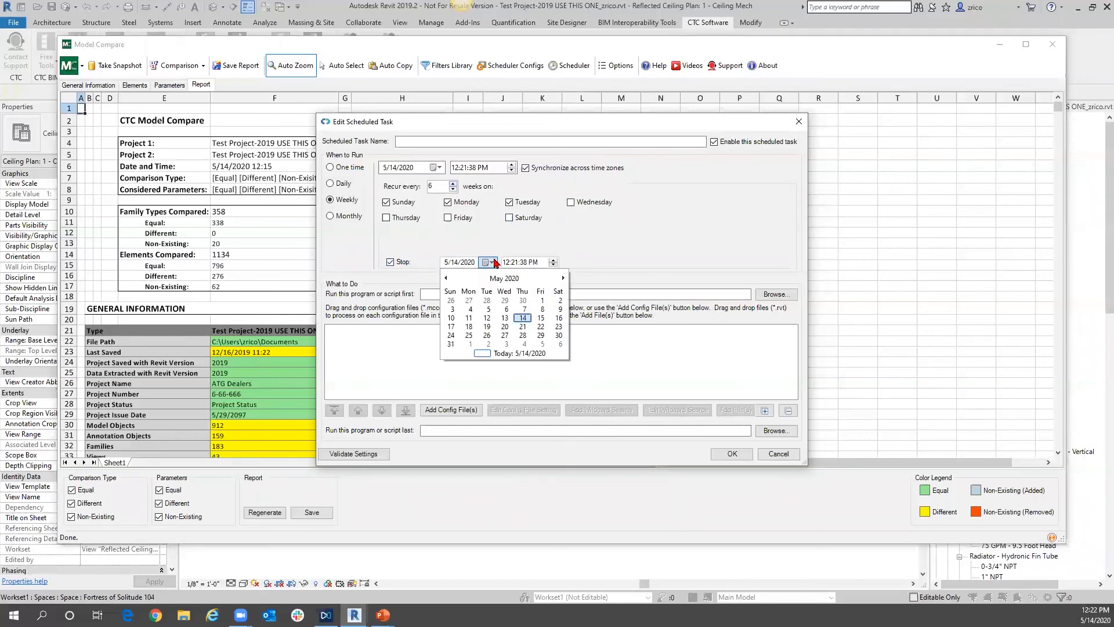
{"action": "left_click", "coordinate": [540, 335]}
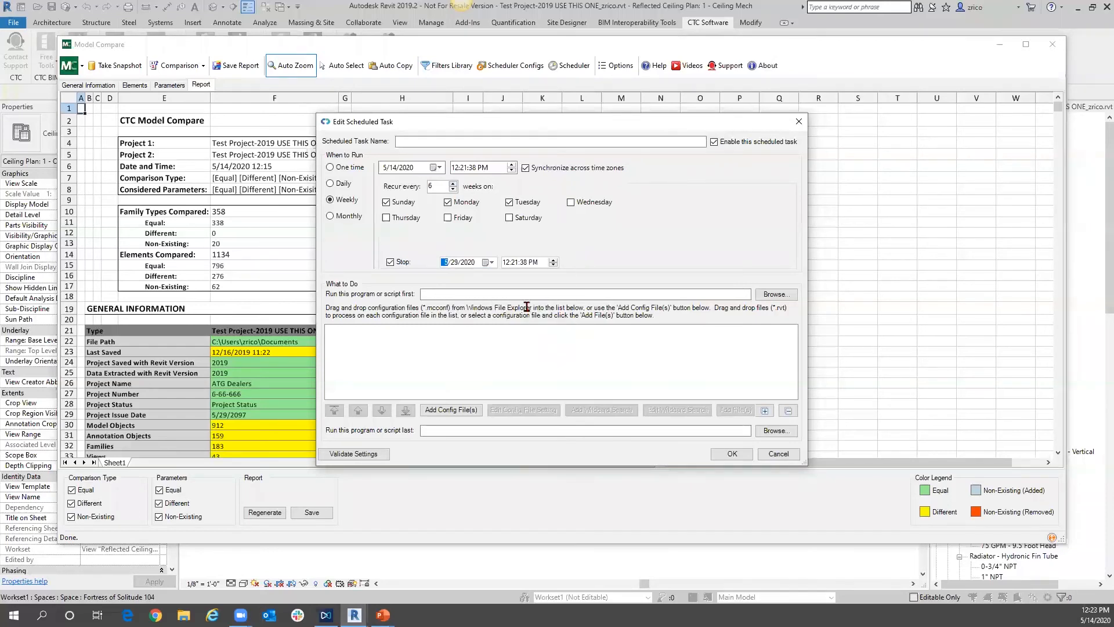
{"action": "left_click", "coordinate": [494, 263]}
{"action": "left_click", "coordinate": [485, 336]}
{"action": "scroll", "coordinate": [487, 338], "scroll_direction": "down", "scroll_amount": 4}
{"action": "left_click", "coordinate": [483, 327]}
{"action": "left_click", "coordinate": [552, 259]}
- Change the task to a monthly schedule with all months selected
{"action": "left_click", "coordinate": [337, 220]}
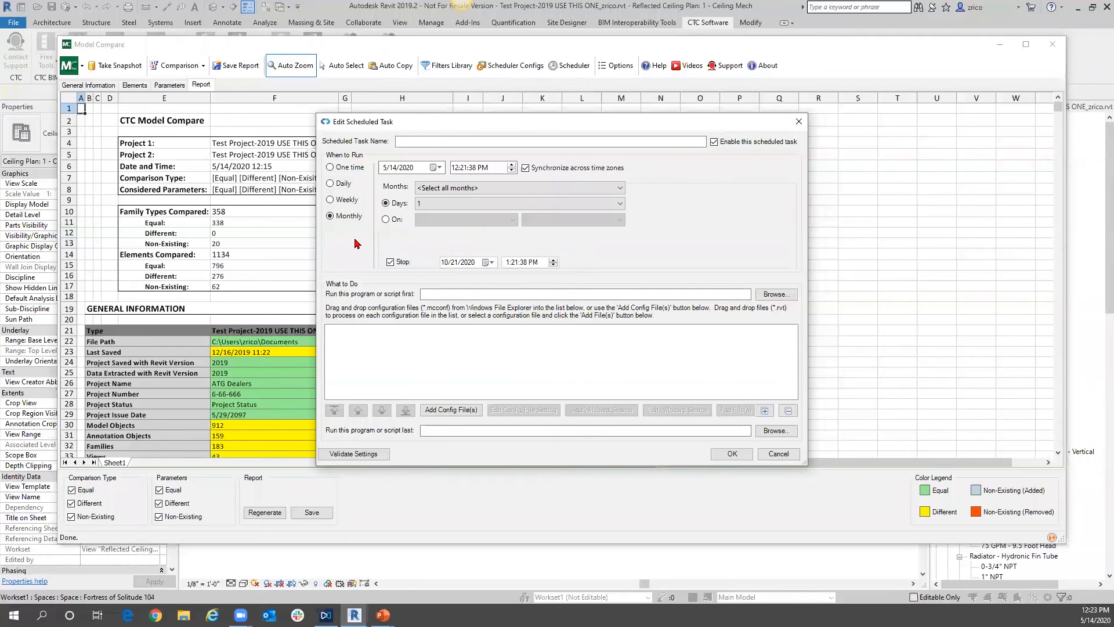
{"action": "left_click", "coordinate": [584, 188]}
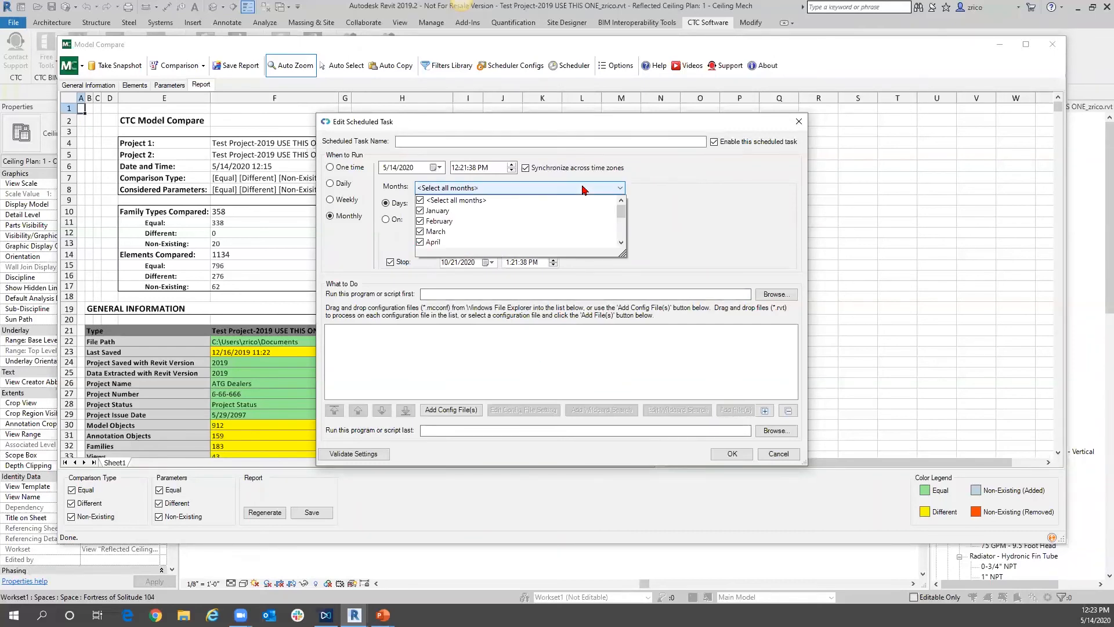
{"action": "left_click", "coordinate": [420, 201]}
{"action": "left_click", "coordinate": [420, 201]}
{"action": "left_click", "coordinate": [420, 200]}
{"action": "left_click", "coordinate": [421, 200]}
{"action": "left_click", "coordinate": [720, 244]}
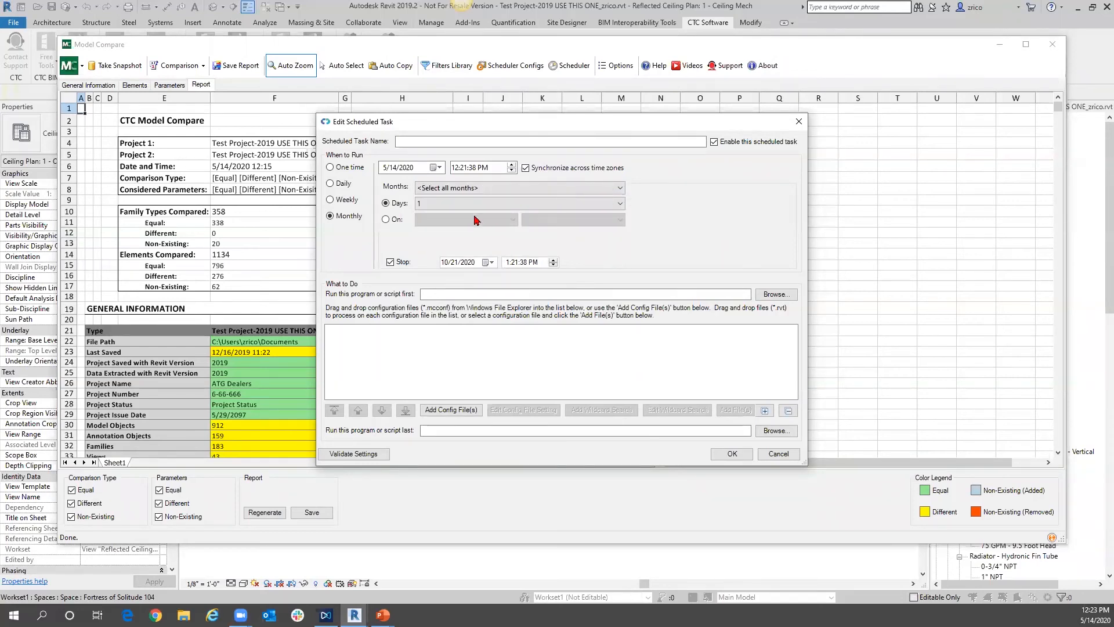
- Review the available days of the month, and set the monthly task to run on the first Sunday instead
{"action": "left_click", "coordinate": [485, 204]}
{"action": "scroll", "coordinate": [497, 219], "scroll_direction": "down", "scroll_amount": 2}
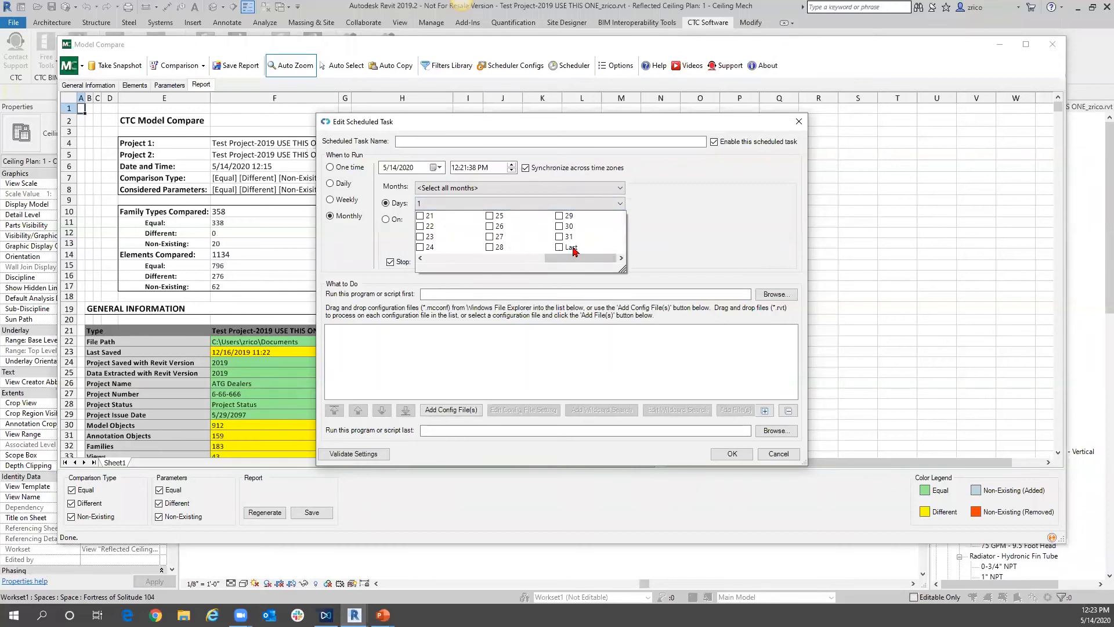
{"action": "scroll", "coordinate": [575, 250], "scroll_direction": "up", "scroll_amount": 5}
{"action": "left_click", "coordinate": [386, 219]}
{"action": "left_click", "coordinate": [466, 220]}
{"action": "left_click", "coordinate": [238, 306]}
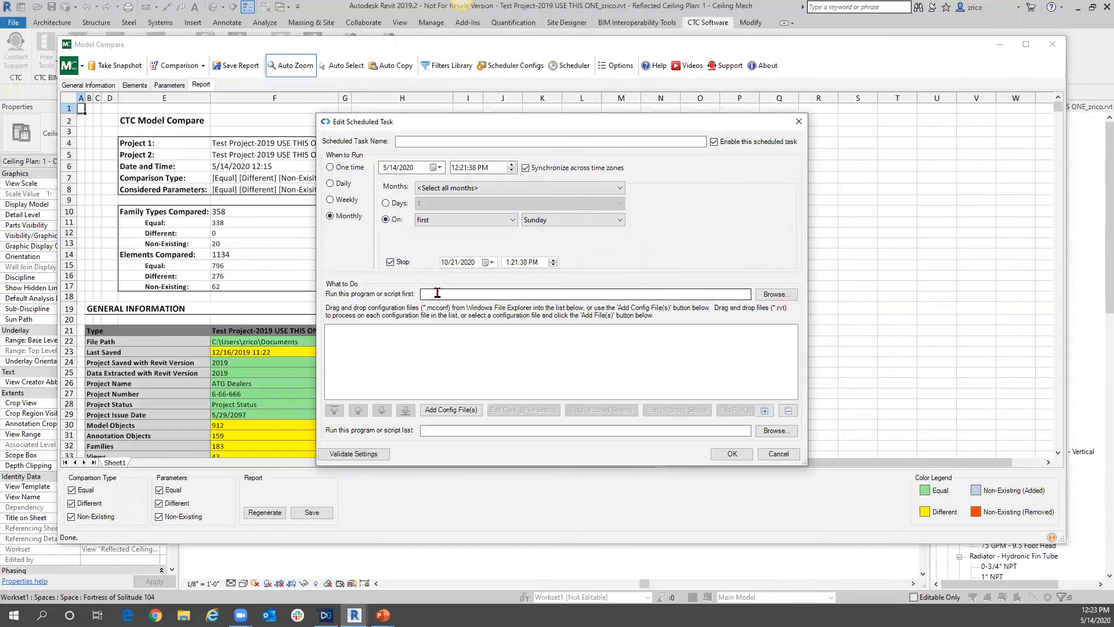
- Inspect the file selection for the program to run first and for config files, and close the scheduler without creating the task
{"action": "left_click", "coordinate": [776, 294]}
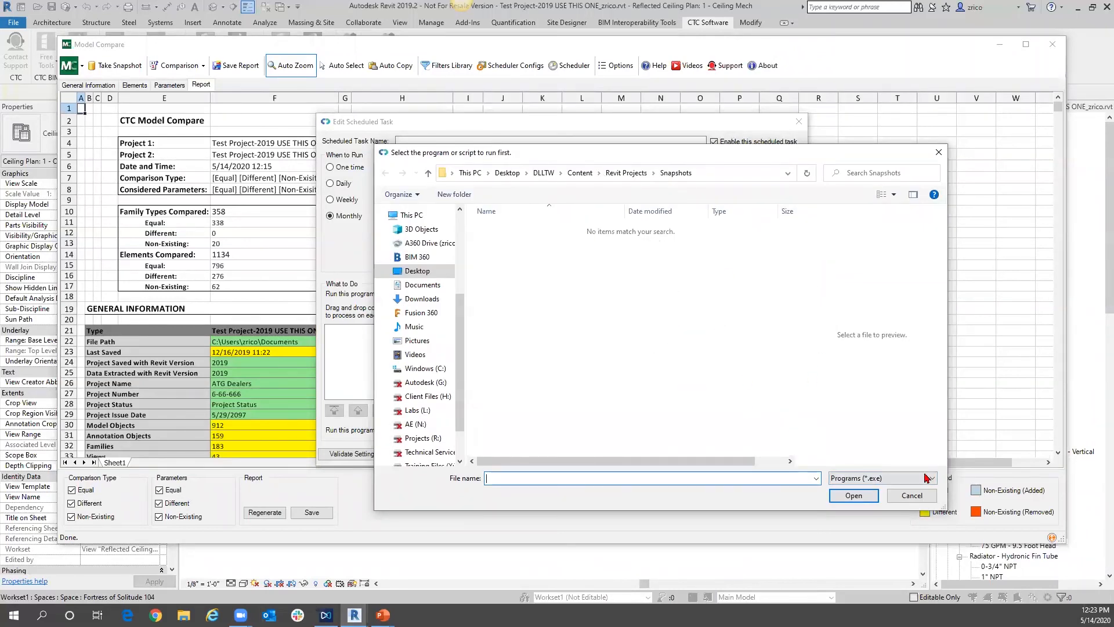
{"action": "left_click", "coordinate": [912, 496]}
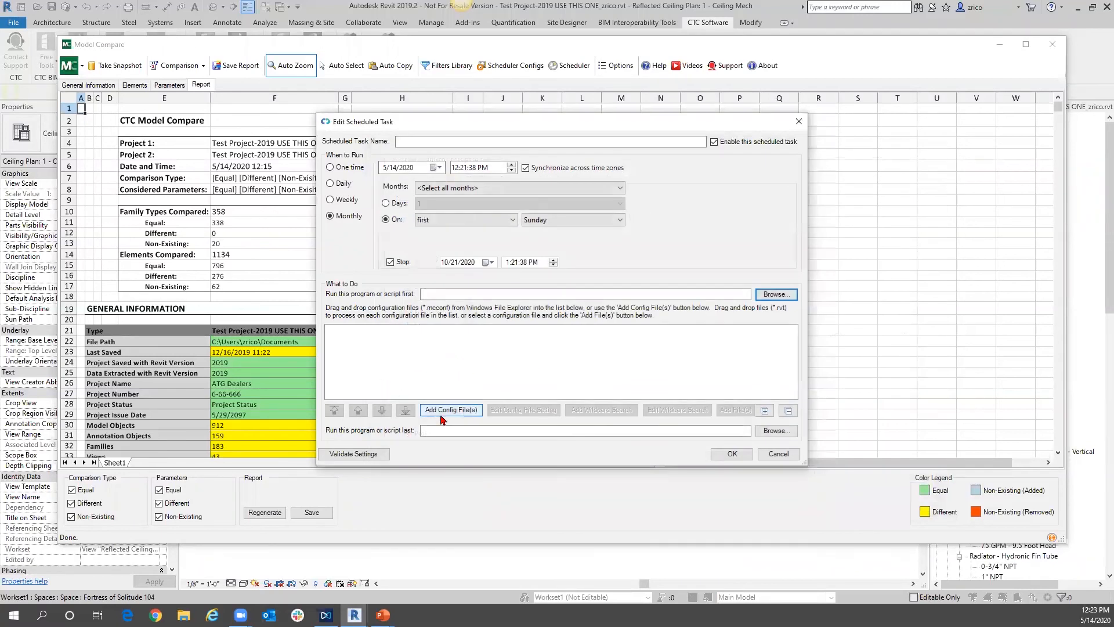
{"action": "left_click", "coordinate": [446, 411]}
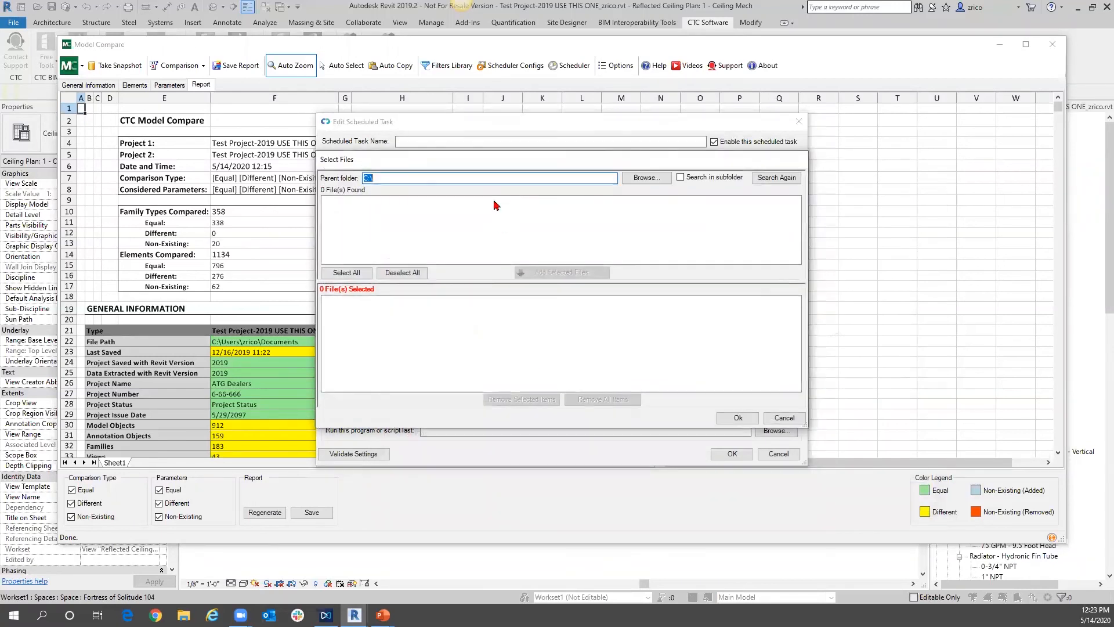
{"action": "left_click", "coordinate": [644, 177]}
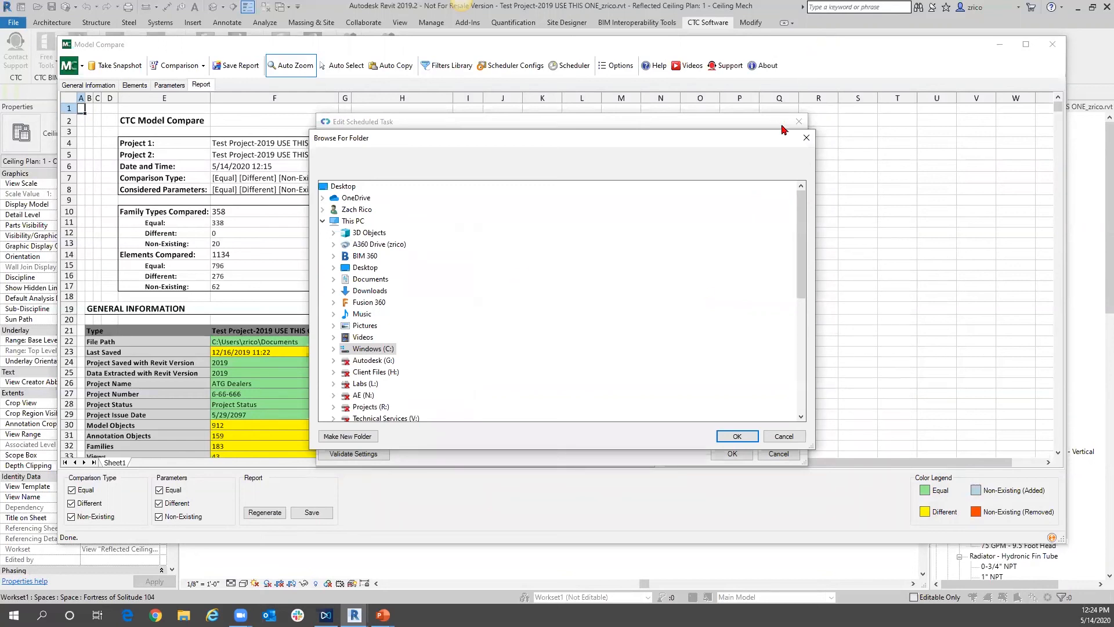
{"action": "left_click", "coordinate": [807, 139]}
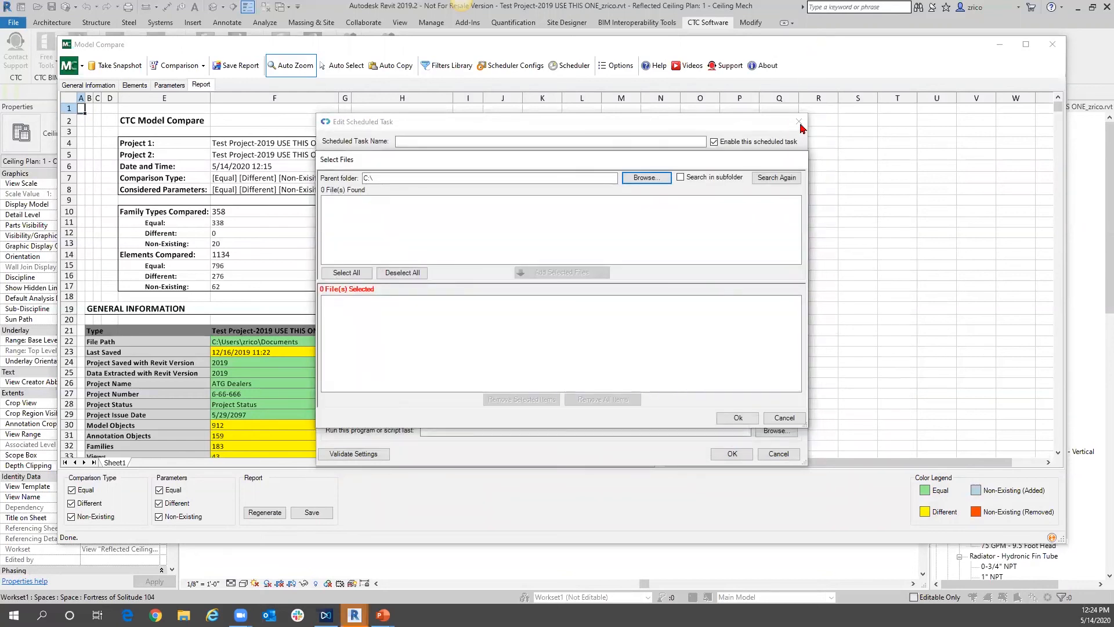
{"action": "left_click", "coordinate": [786, 422]}
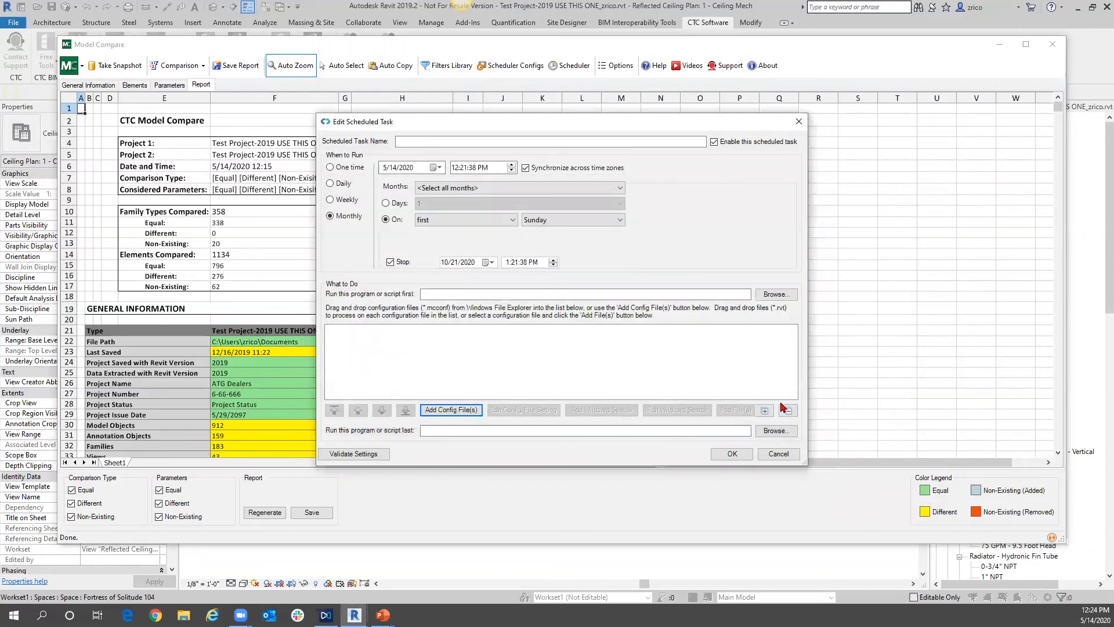
{"action": "left_click", "coordinate": [798, 124]}
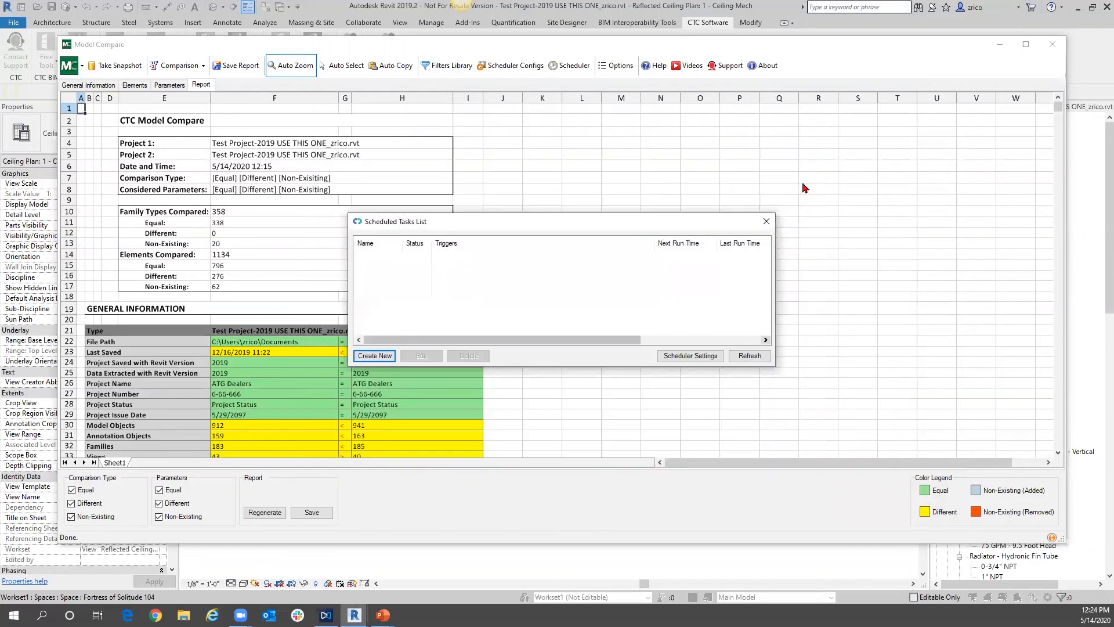
{"action": "left_click", "coordinate": [767, 222]}
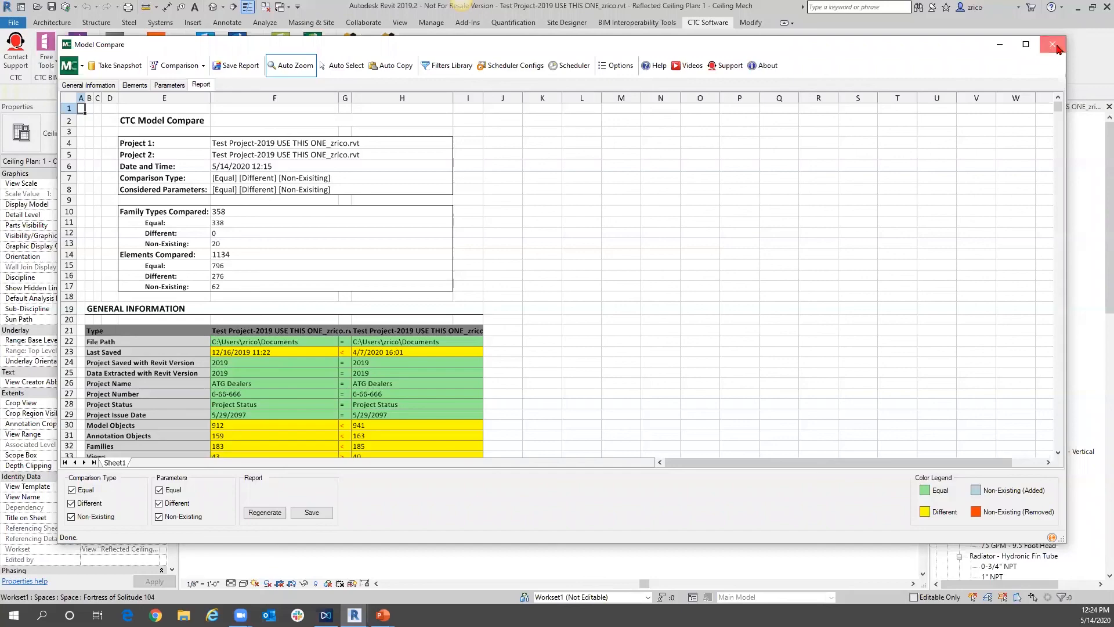
- Switch to the PowerPoint slide show and advance to the Review slide
{"action": "key", "text": "alt+Tab"}
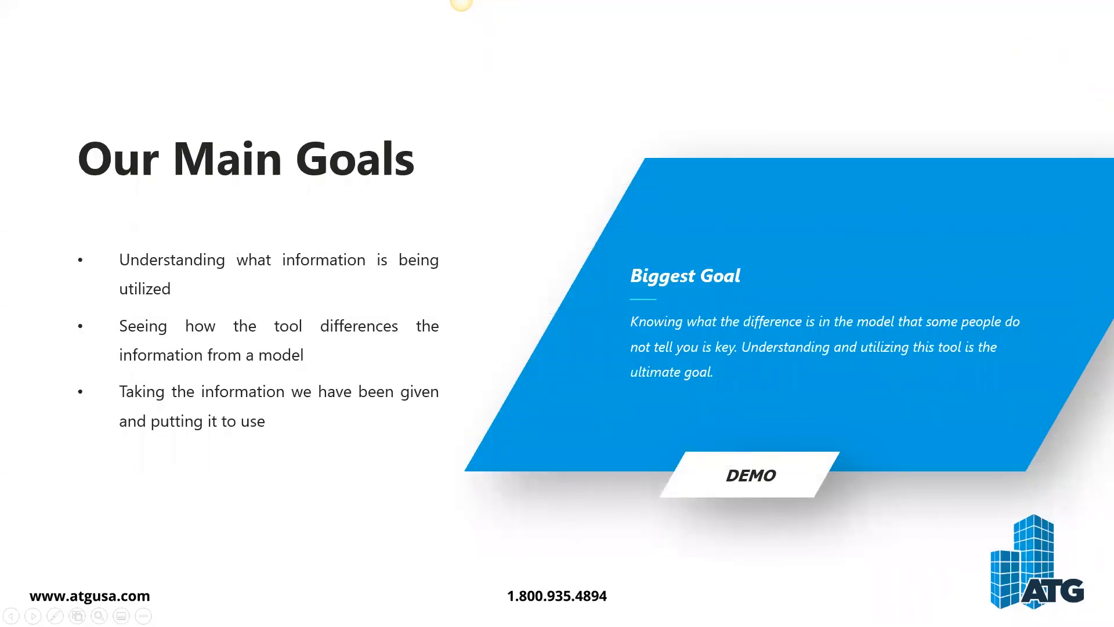
{"action": "key", "text": "Right"}
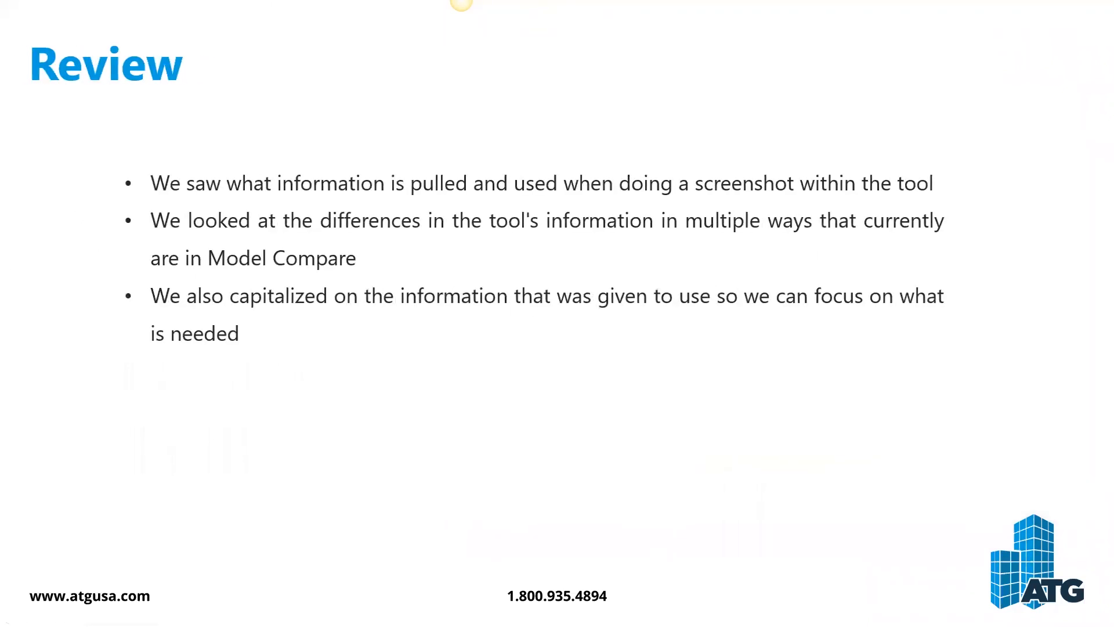